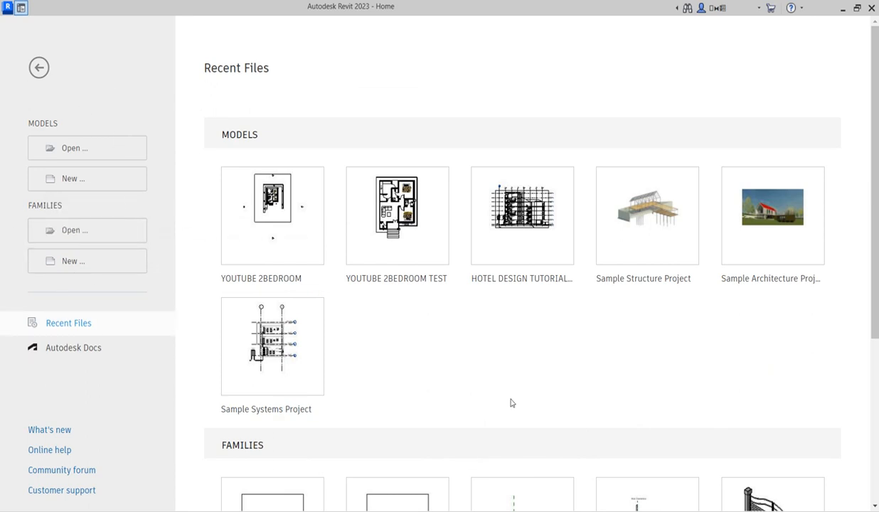
# Step: Create a new family from the English > Titleblocks > A3 metric.rft template
pyautogui.scroll(-3, 511, 410)
pyautogui.scroll(-1, 363, 372)
pyautogui.scroll(3, 306, 304)
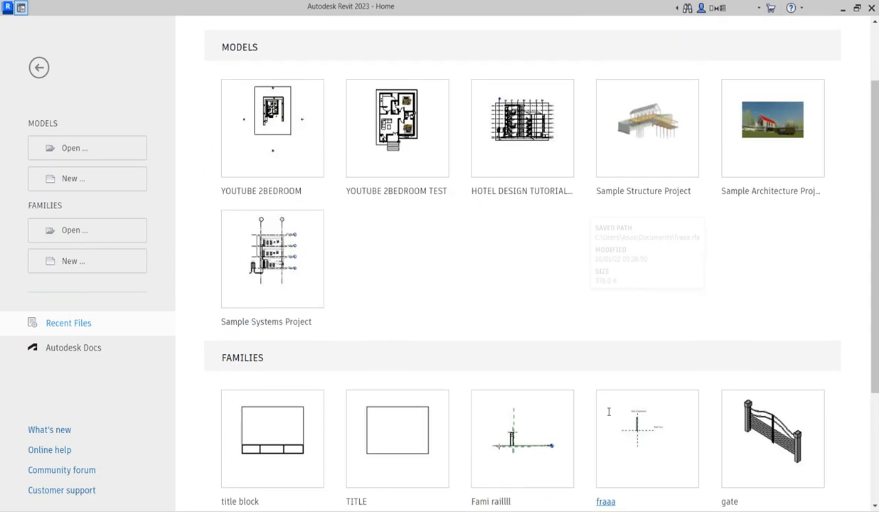
pyautogui.scroll(1, 448, 333)
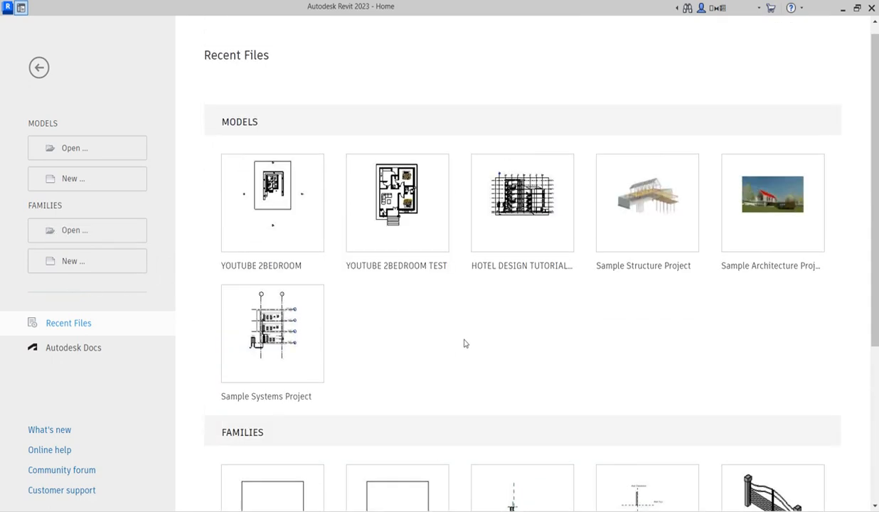
pyautogui.click(80, 263)
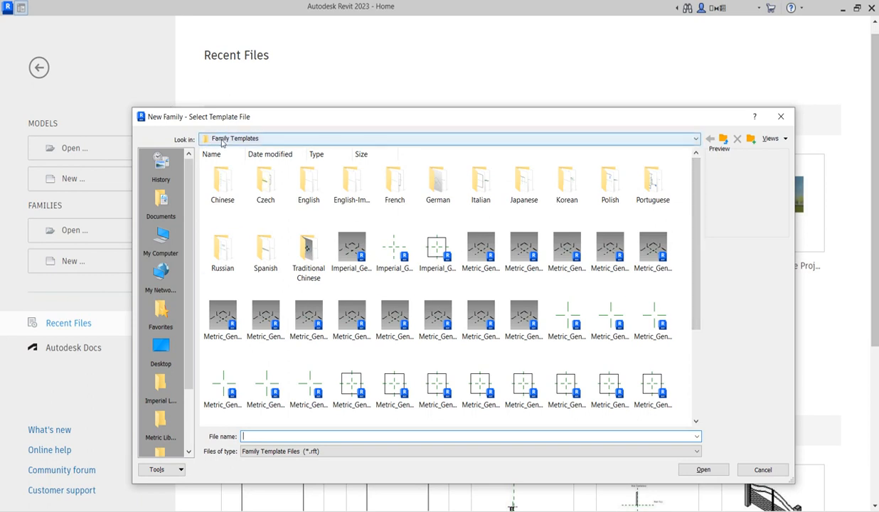
pyautogui.click(695, 141)
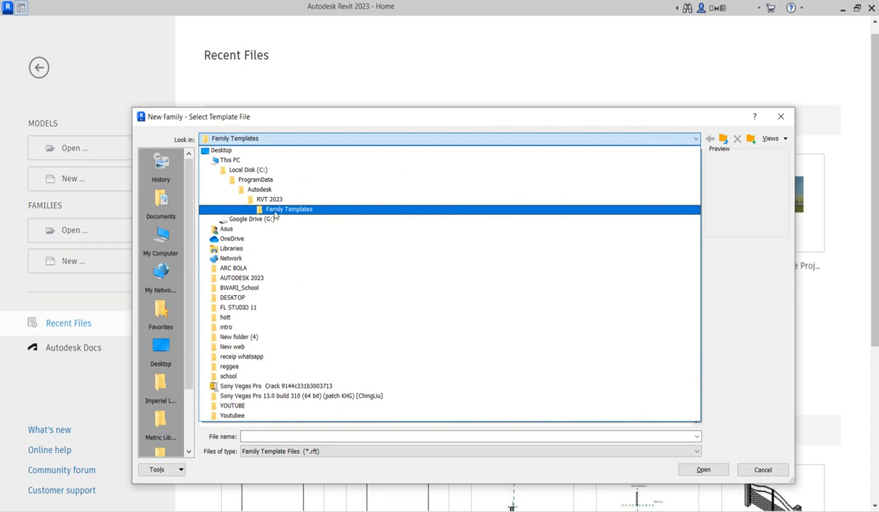
pyautogui.click(722, 333)
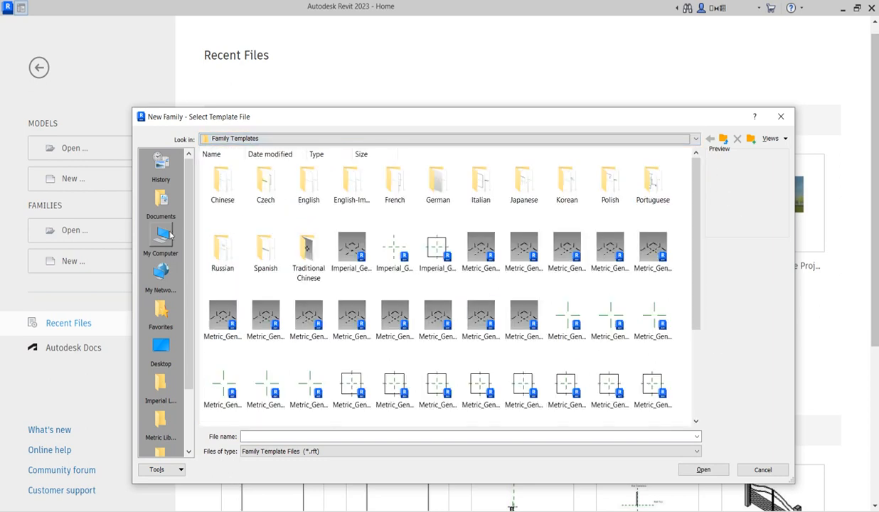
pyautogui.doubleClick(311, 193)
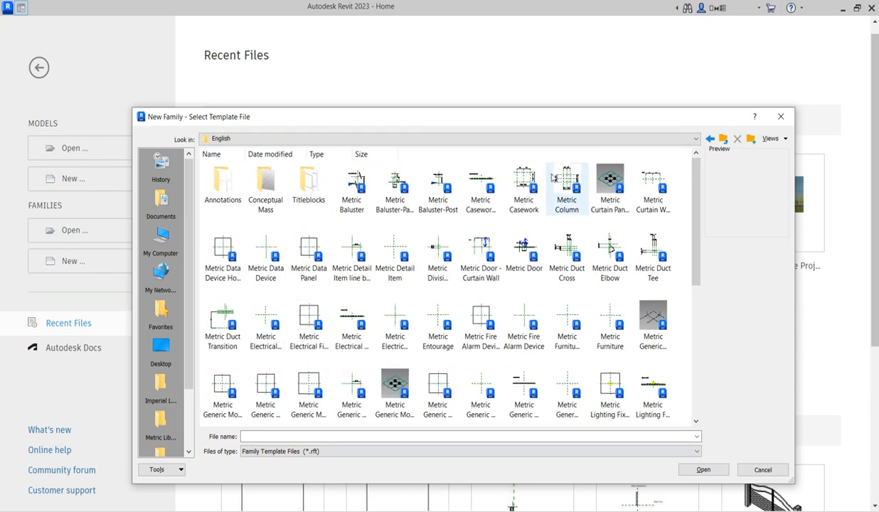
pyautogui.doubleClick(308, 183)
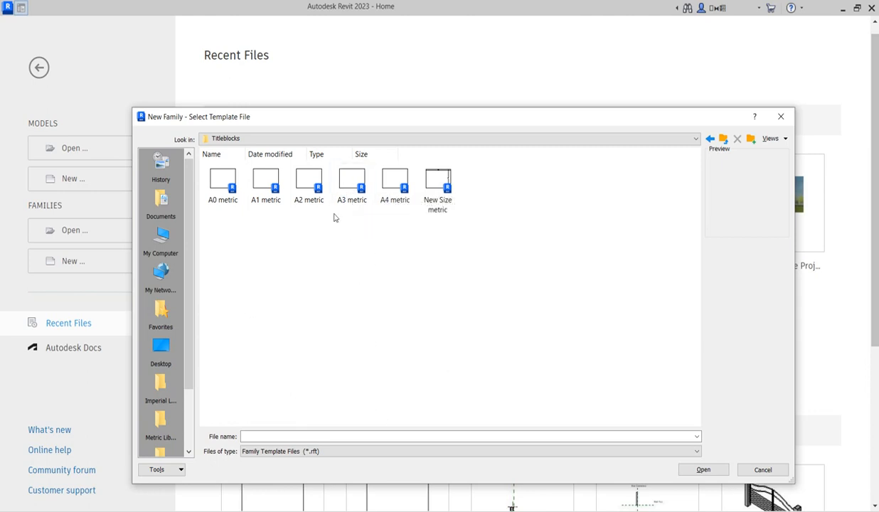
pyautogui.click(348, 178)
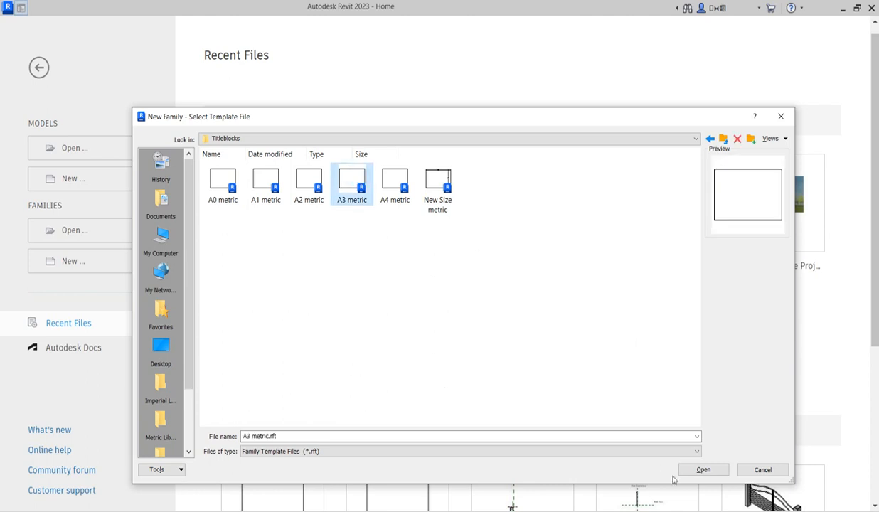
pyautogui.click(703, 470)
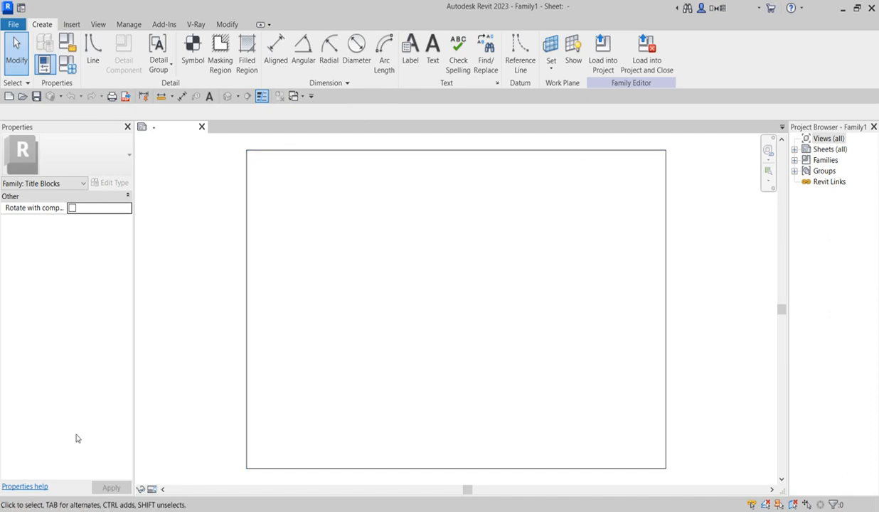
pyautogui.click(273, 55)
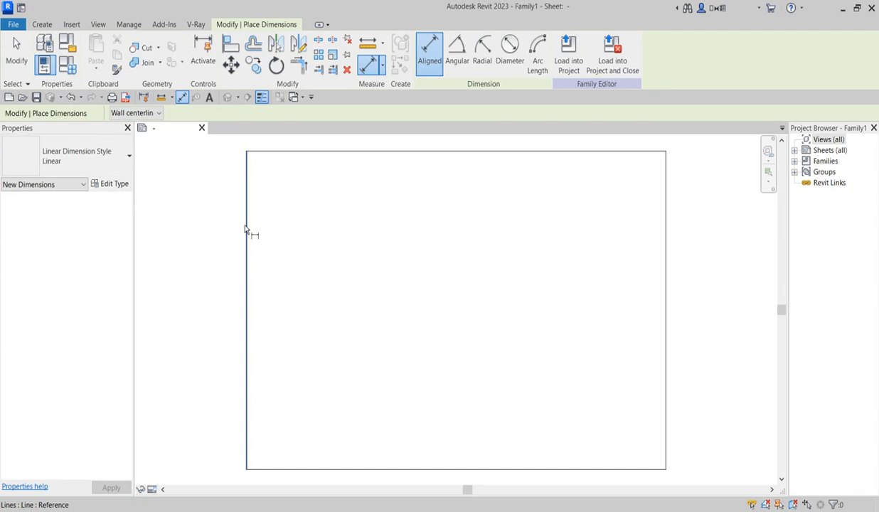
pyautogui.click(248, 229)
pyautogui.click(664, 263)
pyautogui.scroll(3, 472, 235)
pyautogui.scroll(-4, 474, 241)
pyautogui.rightClick(465, 233)
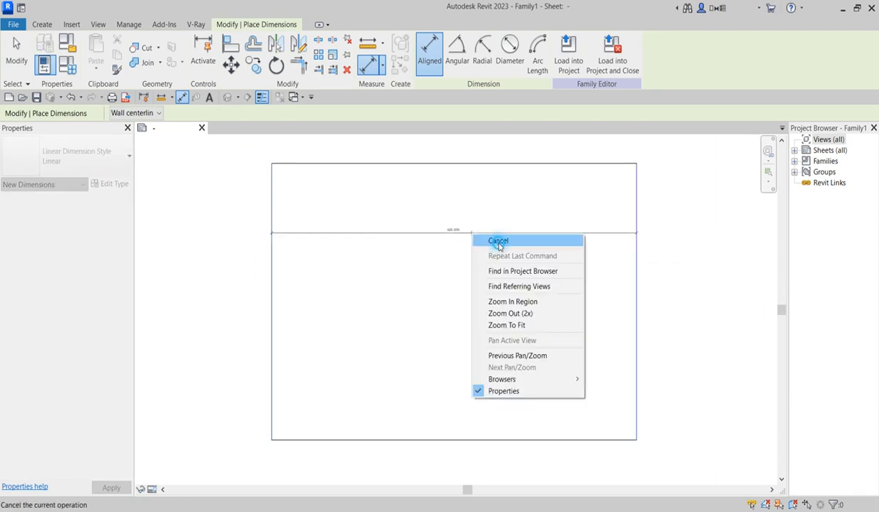
pyautogui.click(484, 241)
pyautogui.scroll(1, 471, 232)
pyautogui.rightClick(468, 225)
pyautogui.click(488, 234)
pyautogui.scroll(-2, 437, 295)
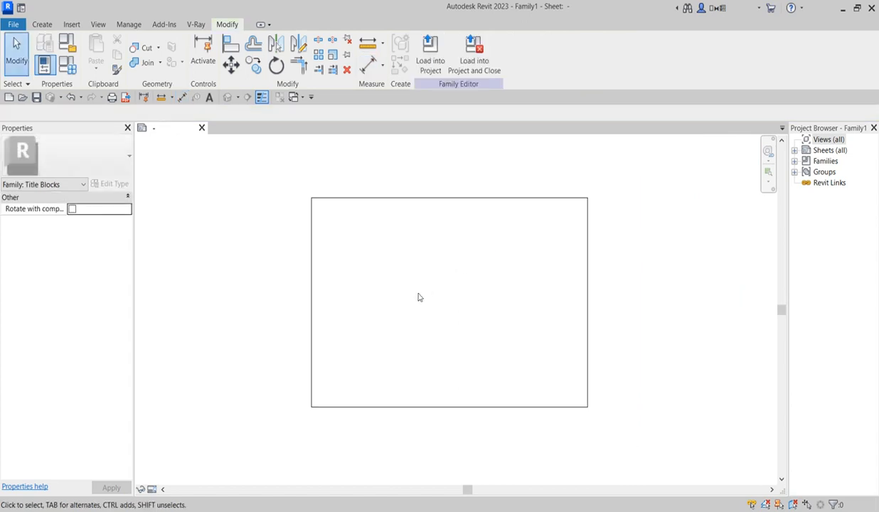
pyautogui.click(41, 26)
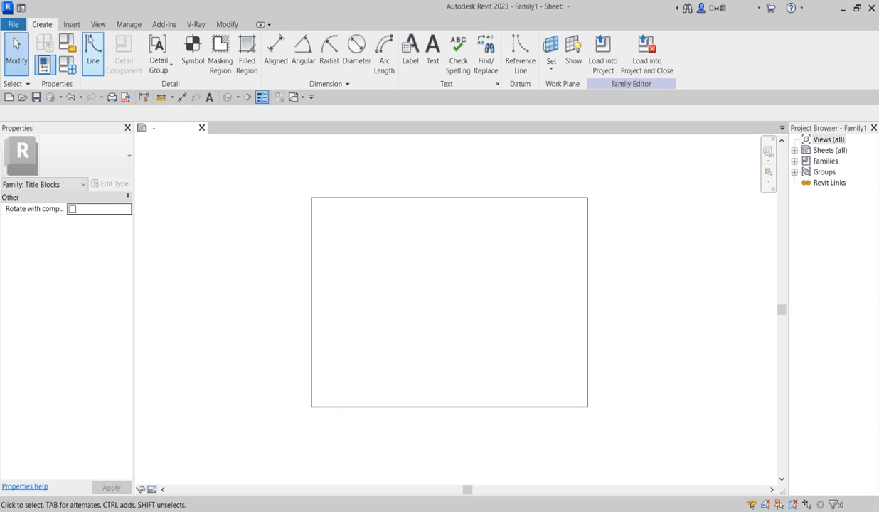
# Step: Draw a 420 mm horizontal line across the sheet, 50 mm above the bottom border
pyautogui.click(93, 53)
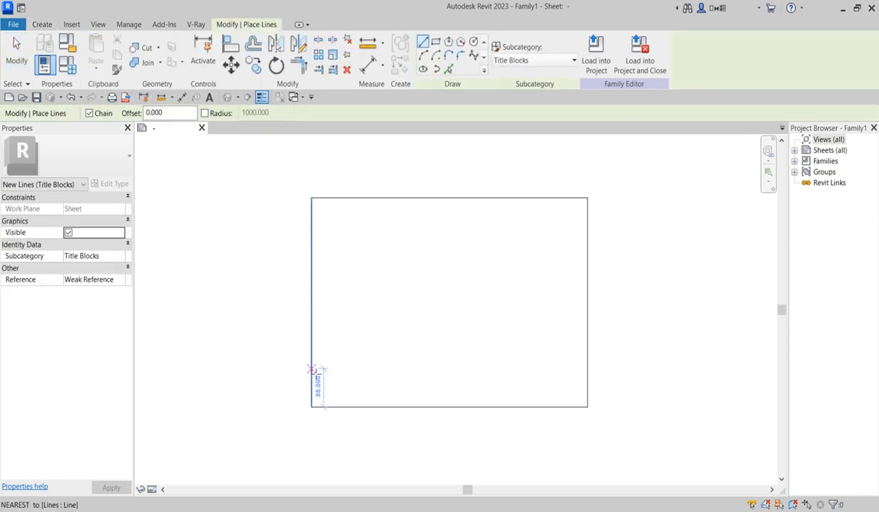
pyautogui.scroll(2, 316, 382)
pyautogui.scroll(1, 317, 382)
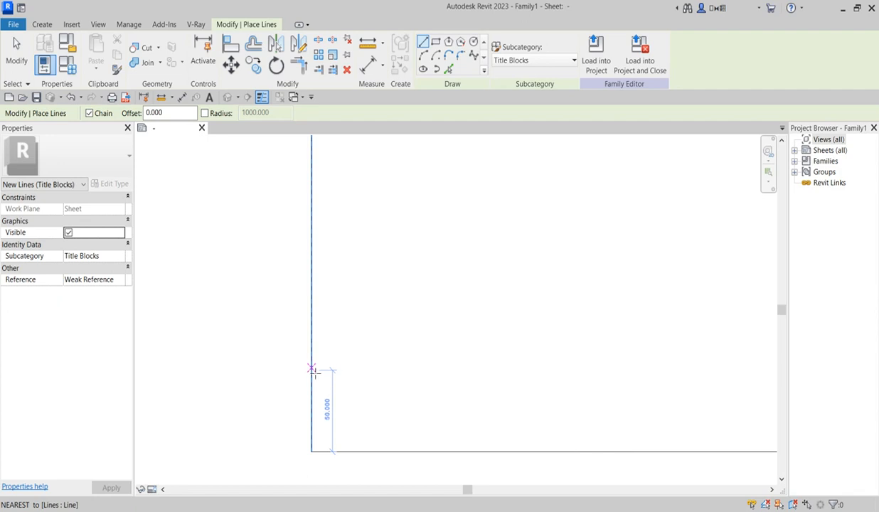
pyautogui.click(313, 370)
pyautogui.scroll(-4, 436, 398)
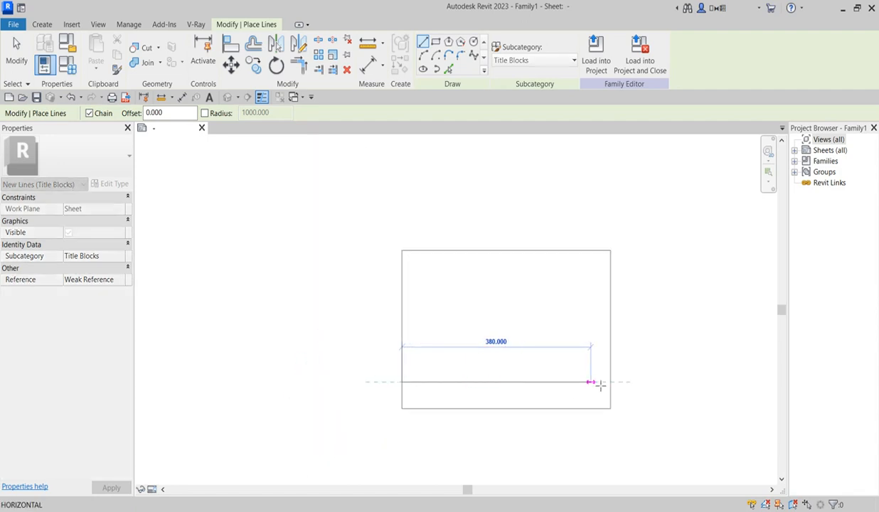
pyautogui.click(610, 382)
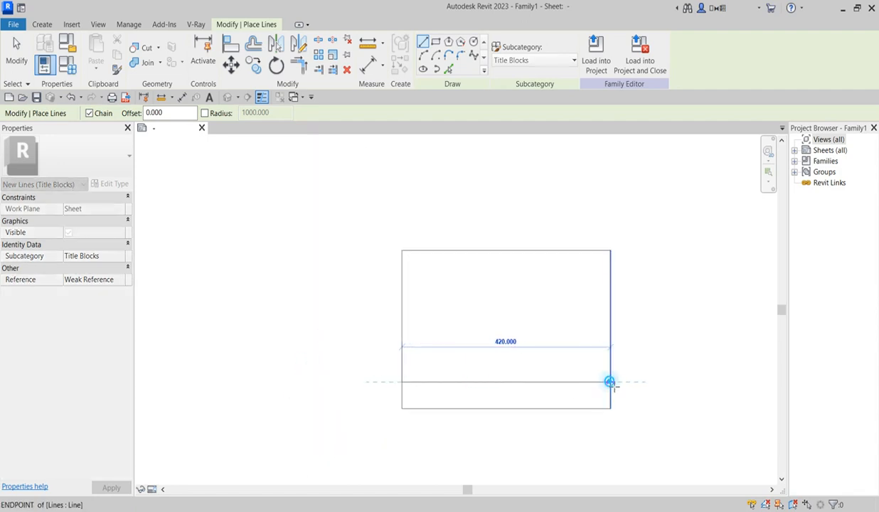
pyautogui.rightClick(505, 299)
pyautogui.click(529, 304)
pyautogui.rightClick(514, 296)
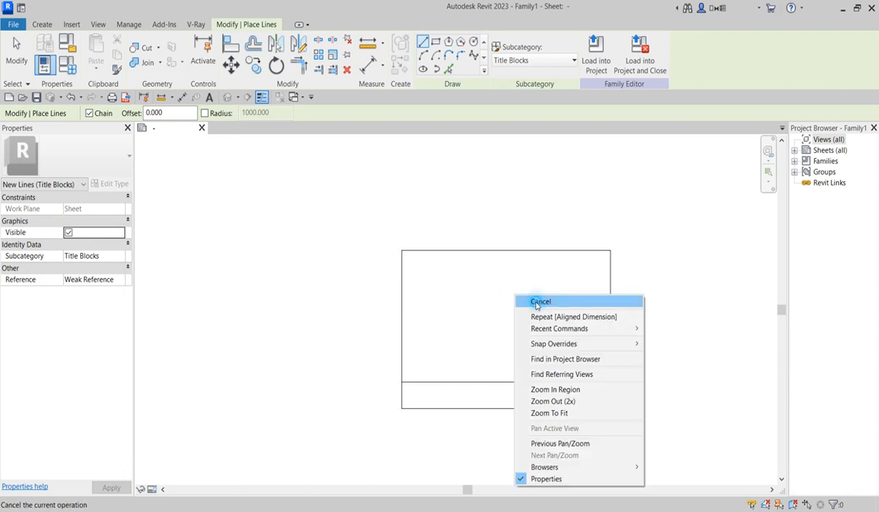
pyautogui.click(522, 301)
# Step: Check the sheet's height and width with temporary aligned dimensions
pyautogui.click(369, 54)
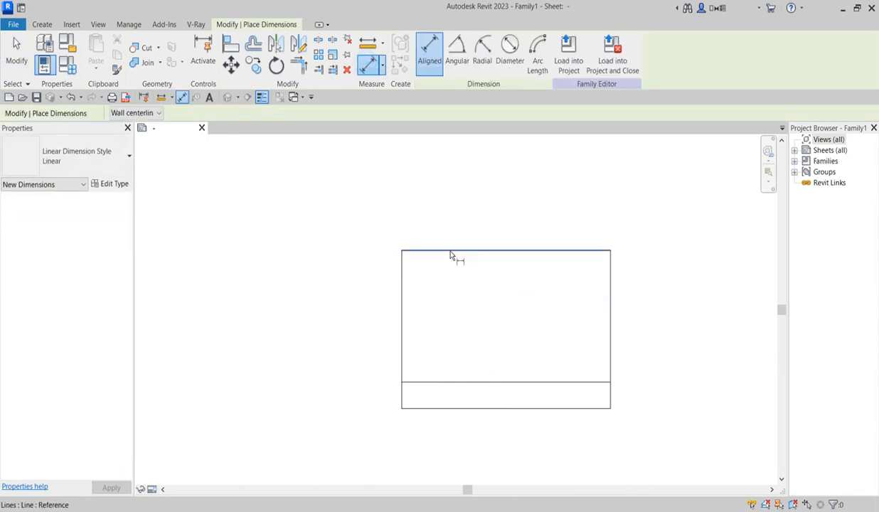
pyautogui.click(451, 251)
pyautogui.scroll(5, 340, 344)
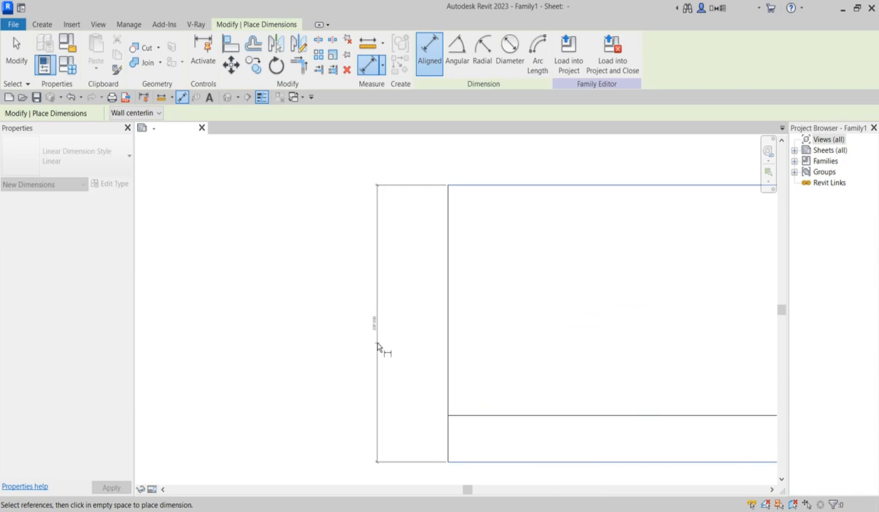
pyautogui.click(381, 338)
pyautogui.scroll(-4, 437, 329)
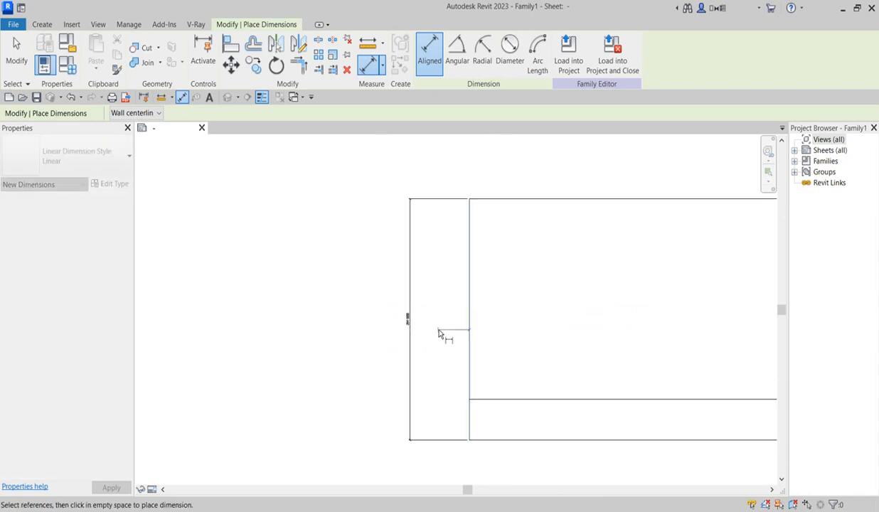
pyautogui.click(741, 318)
pyautogui.click(580, 181)
pyautogui.scroll(-3, 279, 257)
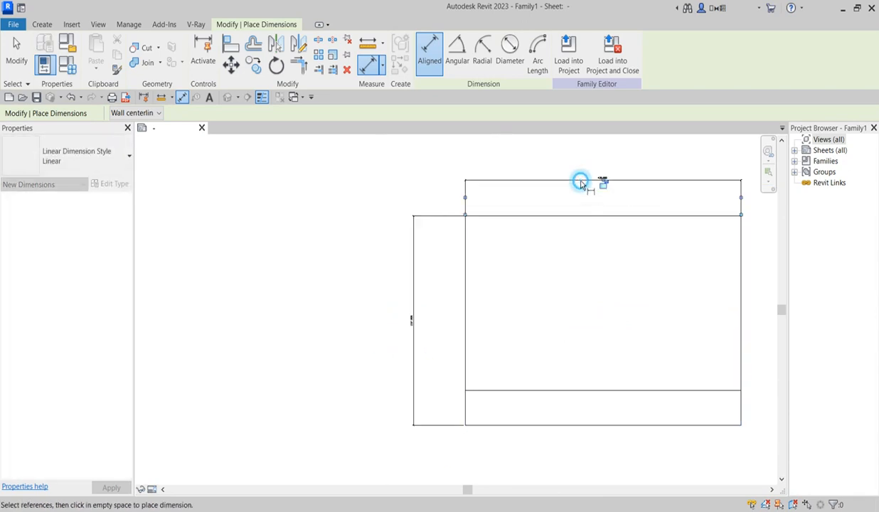
pyautogui.rightClick(398, 214)
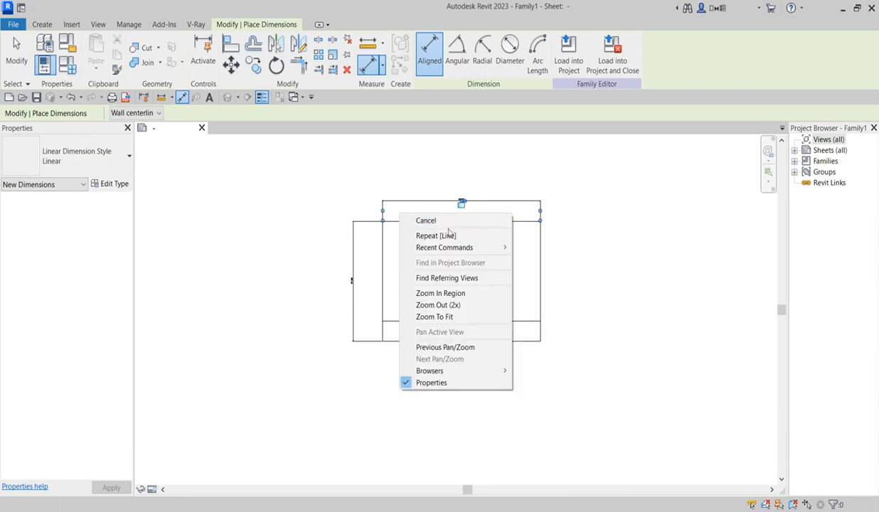
pyautogui.click(427, 220)
pyautogui.scroll(5, 447, 190)
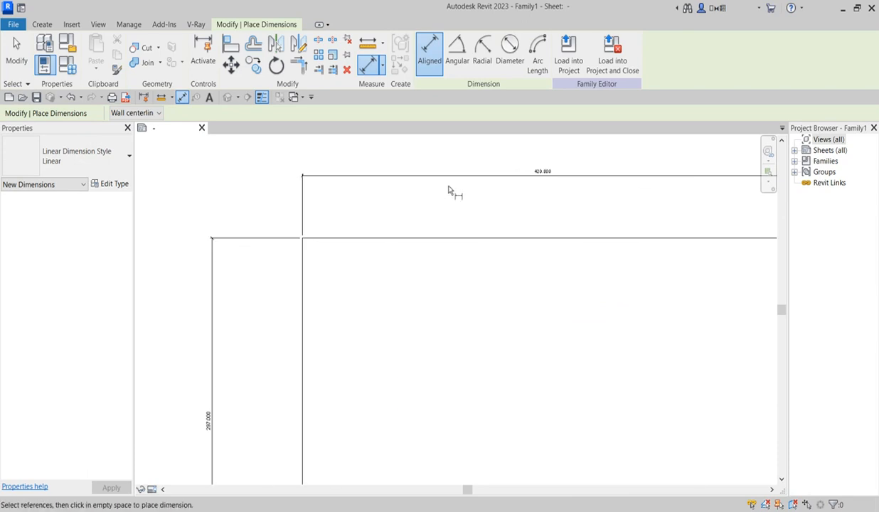
pyautogui.rightClick(452, 189)
pyautogui.click(494, 193)
pyautogui.scroll(-3, 347, 292)
pyautogui.scroll(2, 305, 263)
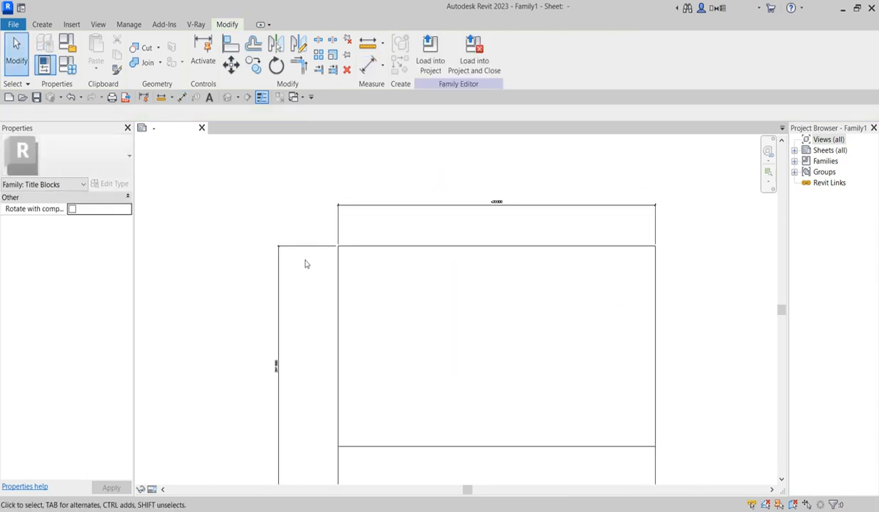
# Step: Delete the two check dimensions and select the new line to confirm its position
pyautogui.click(305, 247)
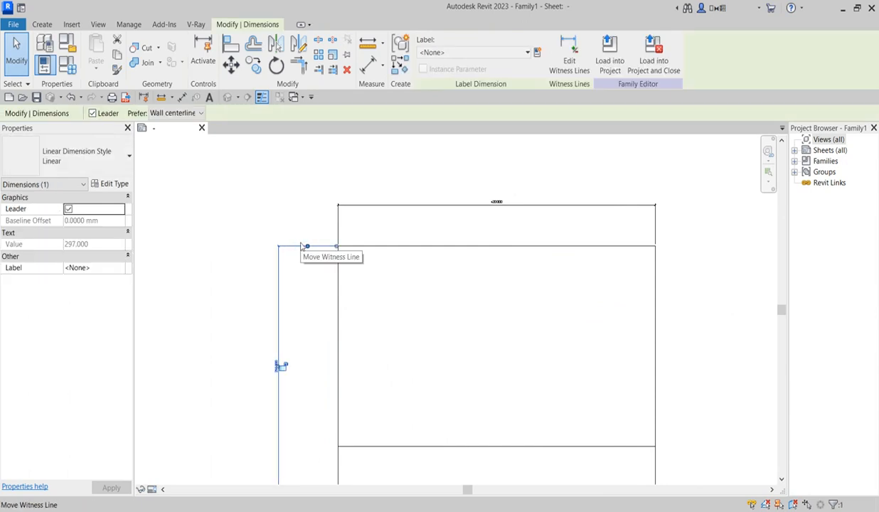
pyautogui.press('Delete')
pyautogui.click(363, 213)
pyautogui.press('Delete')
pyautogui.scroll(-2, 353, 318)
pyautogui.scroll(-1, 387, 397)
pyautogui.scroll(2, 418, 400)
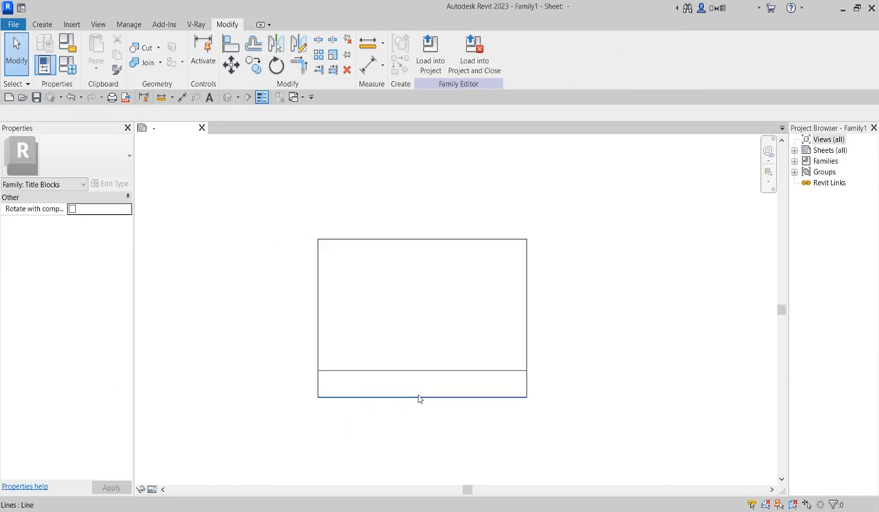
pyautogui.scroll(1, 383, 377)
pyautogui.click(430, 369)
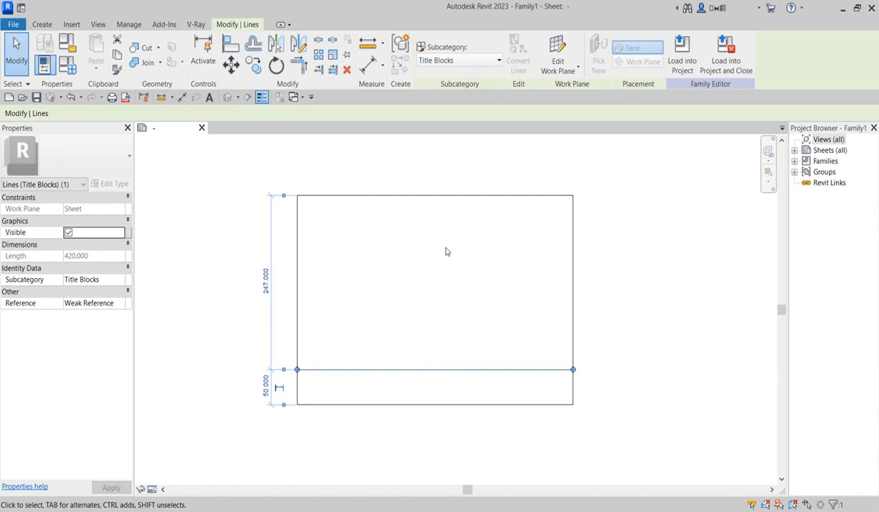
# Step: Draw two vertical dividers in the bottom strip, leaving right boxes 155 and 130 mm wide
pyautogui.click(42, 24)
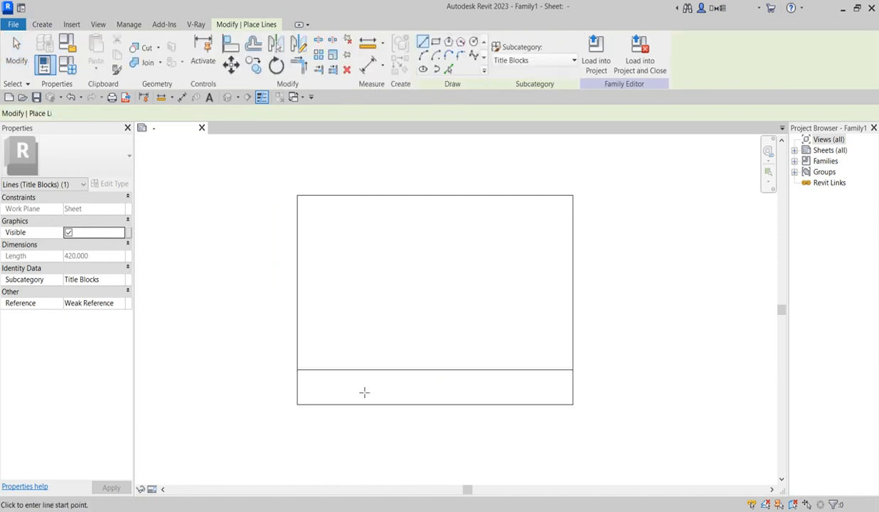
pyautogui.click(385, 369)
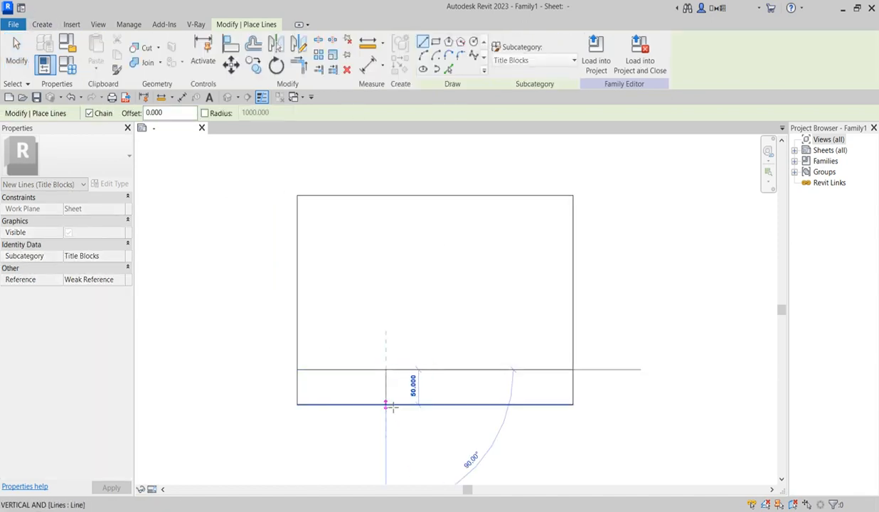
pyautogui.click(387, 403)
pyautogui.press('Escape')
pyautogui.click(487, 369)
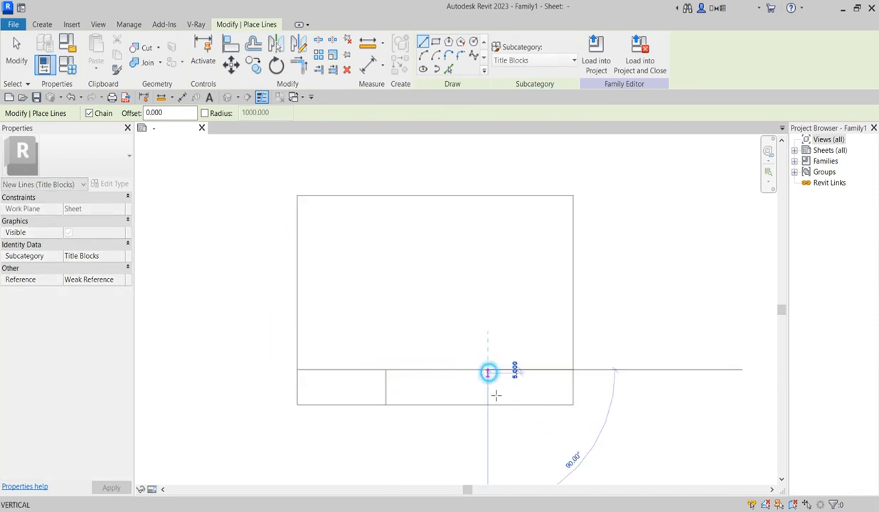
pyautogui.click(489, 403)
pyautogui.press('Escape')
pyautogui.scroll(3, 475, 432)
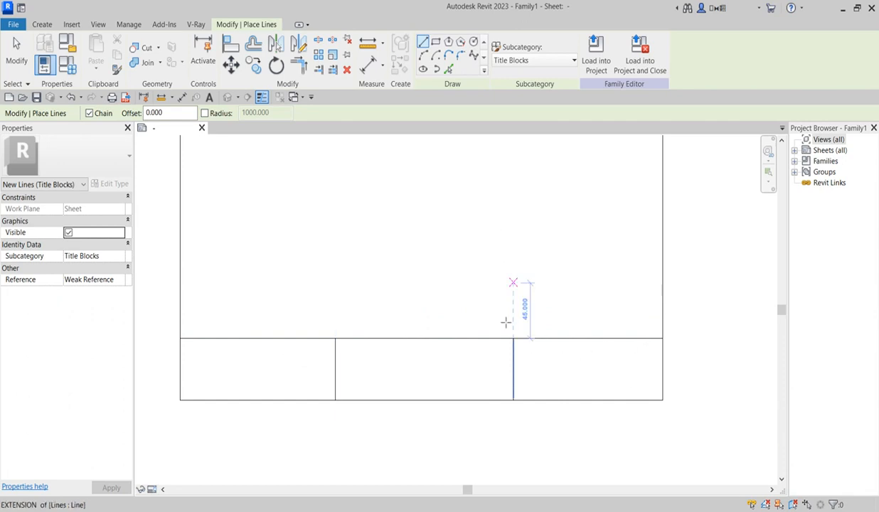
pyautogui.scroll(-1, 252, 349)
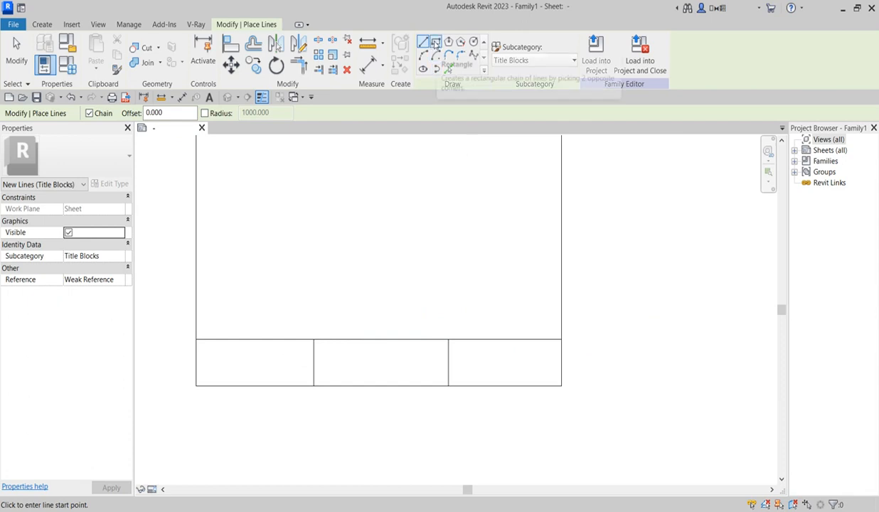
pyautogui.click(42, 25)
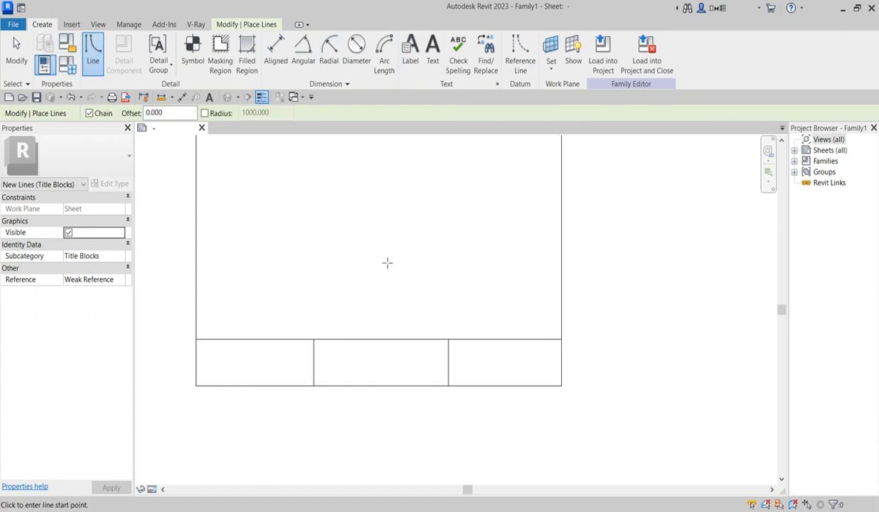
# Step: Draw a rectangle with offset -2 inside each of the three compartments, inset 2 mm
pyautogui.click(247, 25)
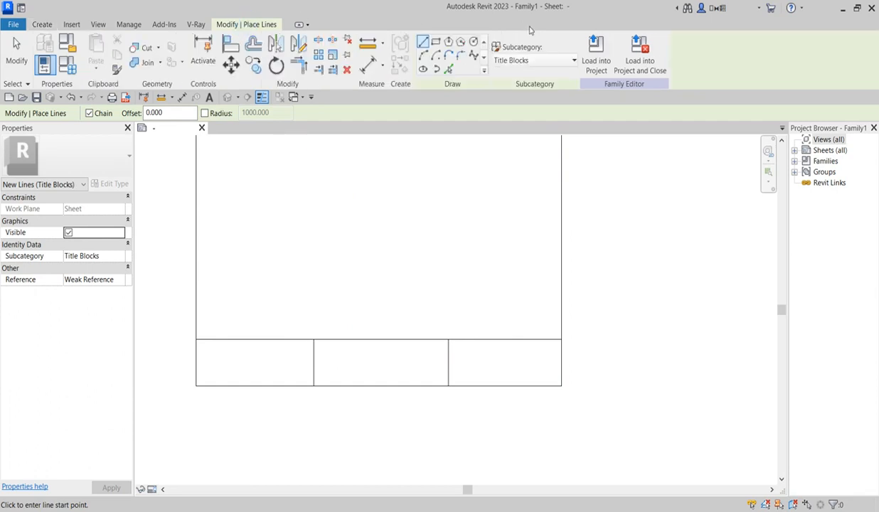
pyautogui.click(436, 42)
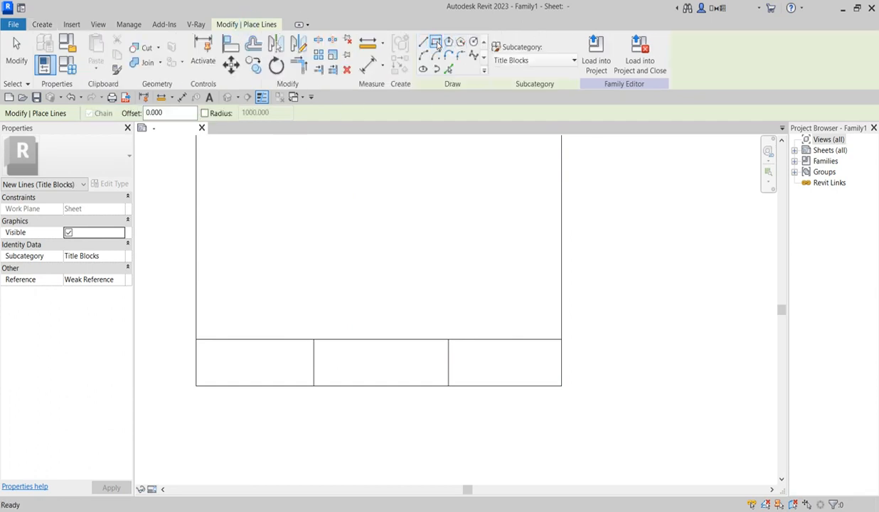
pyautogui.click(150, 116)
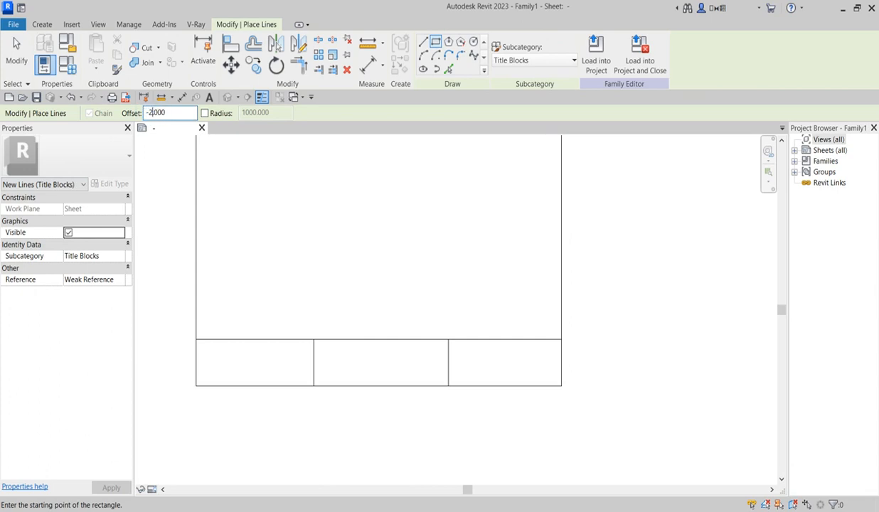
pyautogui.scroll(4, 318, 363)
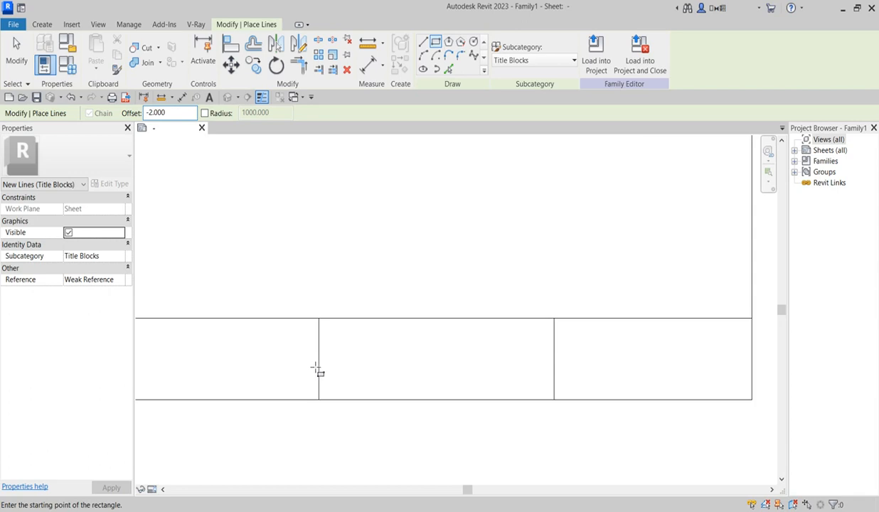
pyautogui.click(320, 312)
pyautogui.scroll(-3, 304, 345)
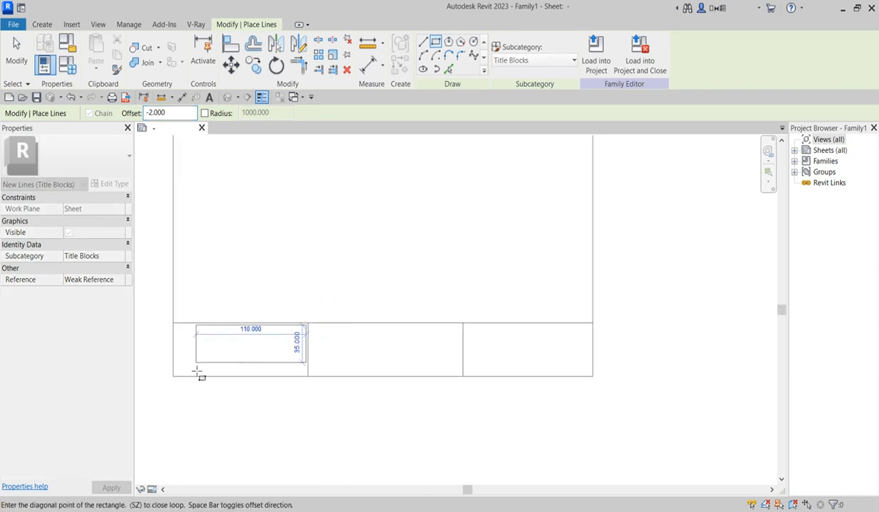
pyautogui.click(172, 376)
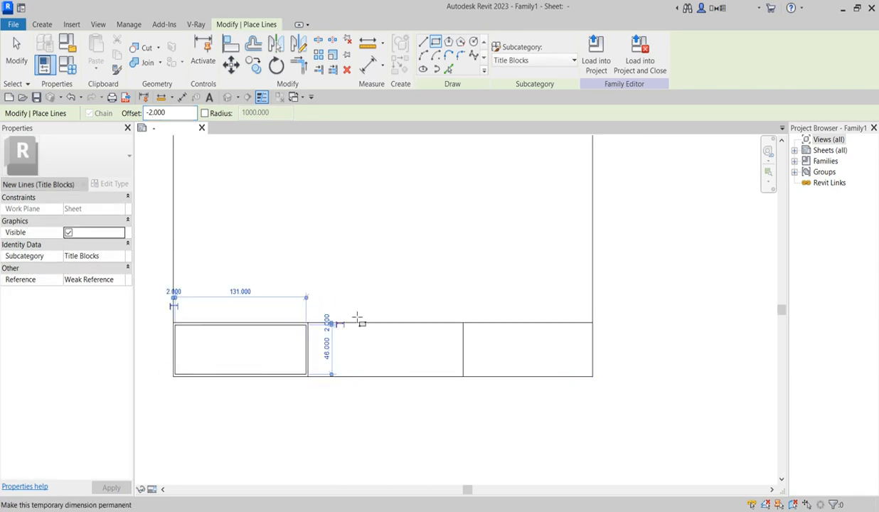
pyautogui.click(460, 324)
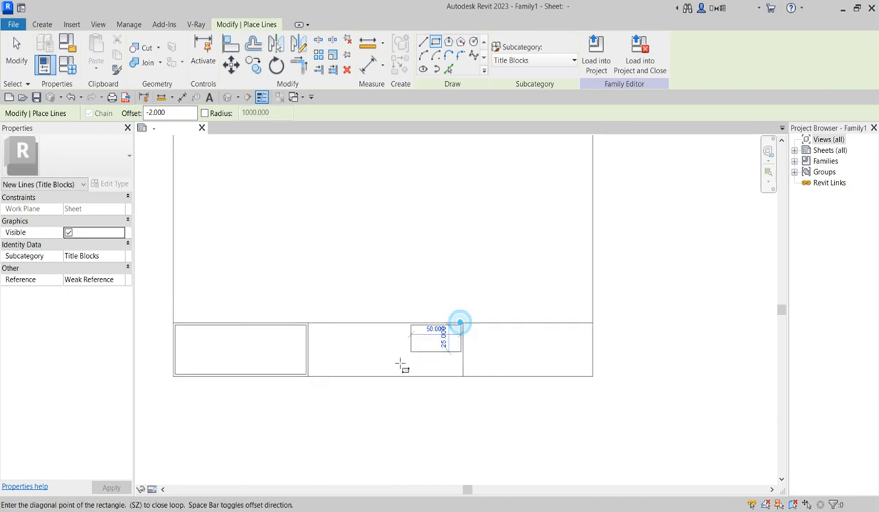
pyautogui.click(308, 375)
pyautogui.click(592, 323)
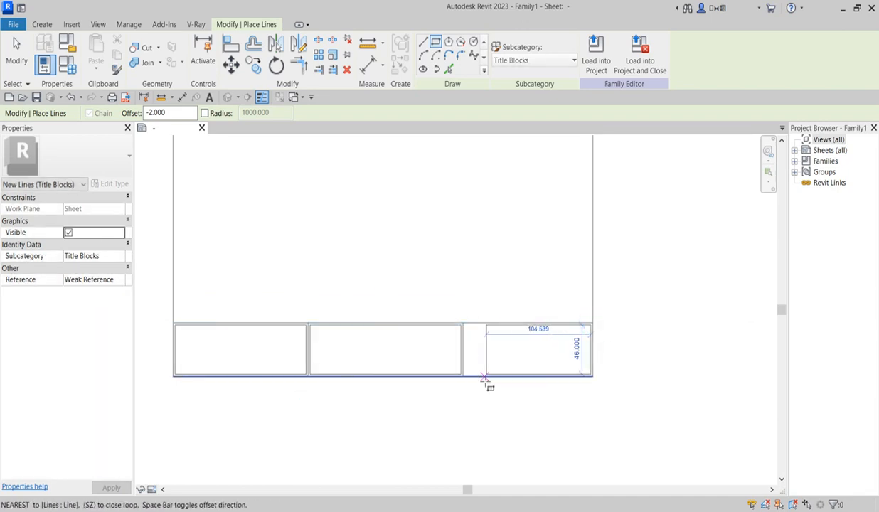
pyautogui.click(464, 376)
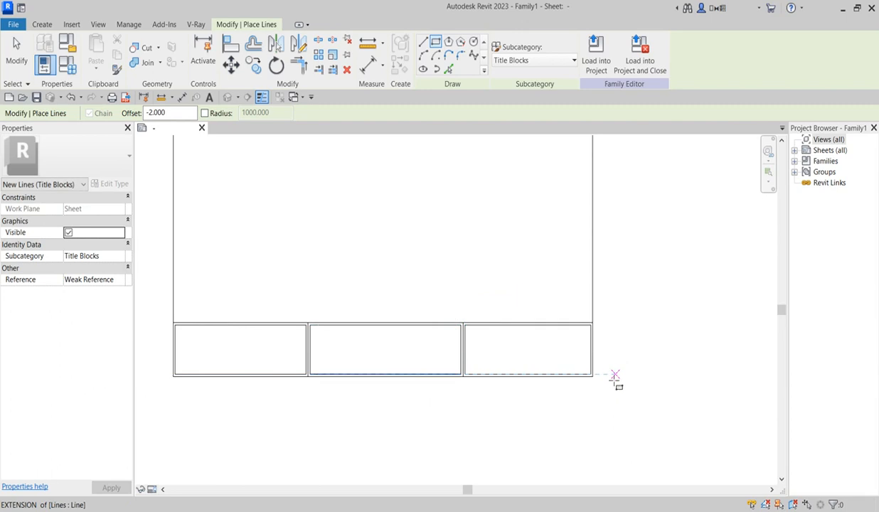
pyautogui.scroll(-2, 490, 408)
pyautogui.scroll(2, 447, 402)
# Step: Switch back to straight lines and select the Offset value to clear it
pyautogui.click(423, 43)
pyautogui.scroll(3, 490, 334)
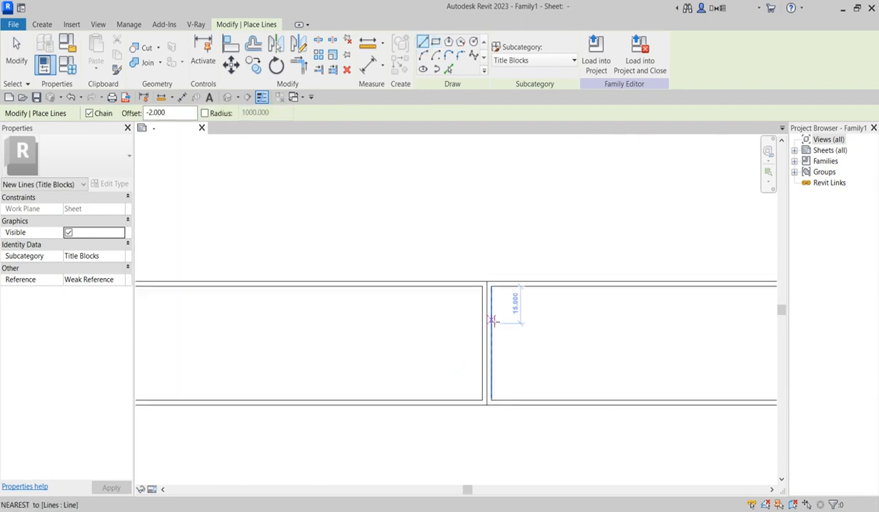
pyautogui.scroll(-1, 494, 322)
pyautogui.scroll(2, 494, 321)
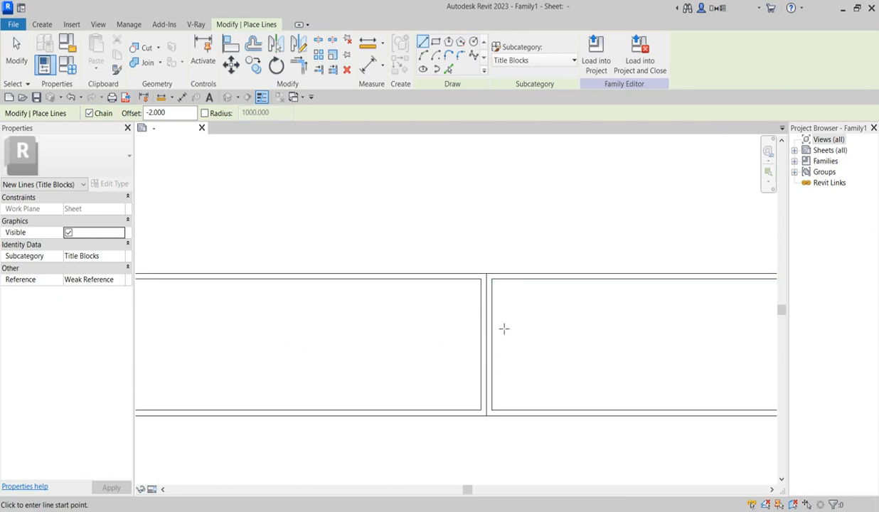
pyautogui.scroll(-1, 504, 327)
pyautogui.click(500, 325)
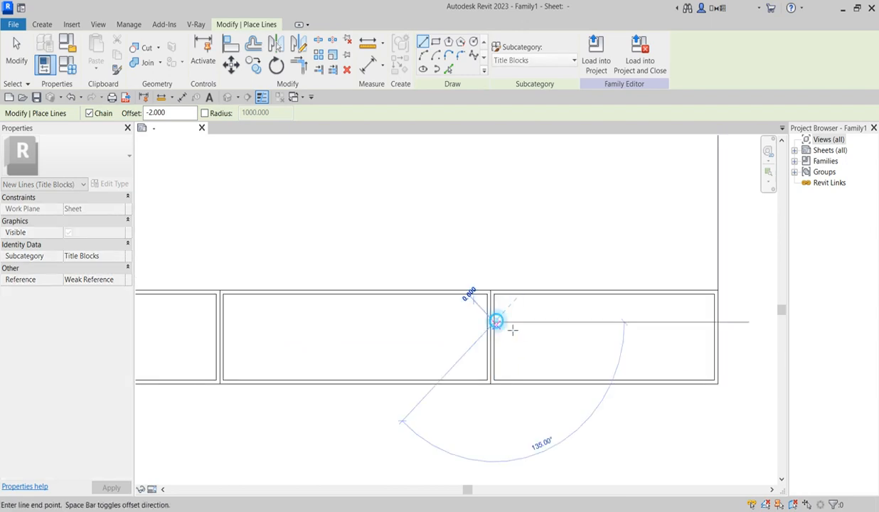
pyautogui.press('Escape')
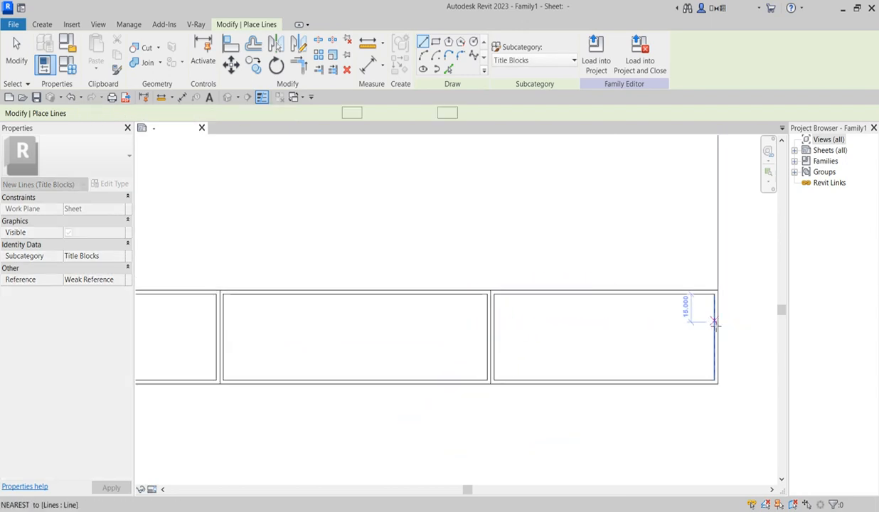
pyautogui.moveTo(187, 114); pyautogui.dragTo(123, 113)
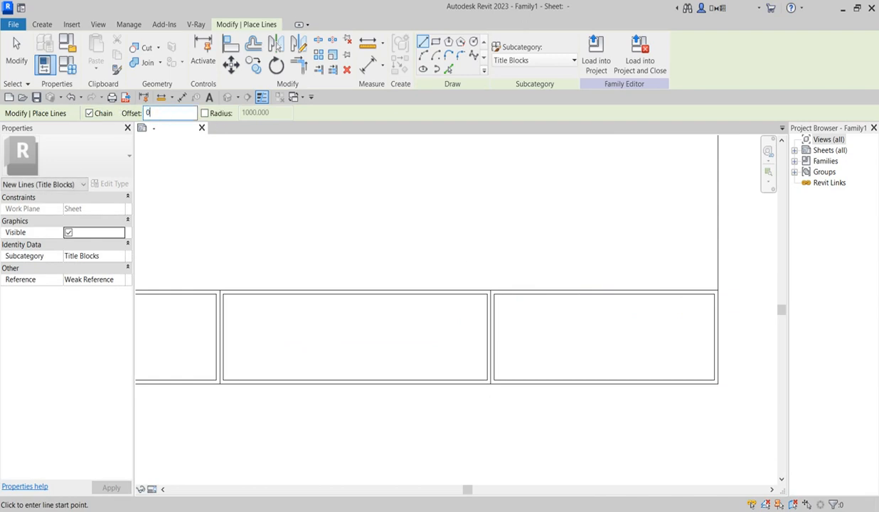
# Step: Divide the right box with two horizontal lines and one vertical line into a top row over a two-by-two grid
pyautogui.scroll(2, 497, 330)
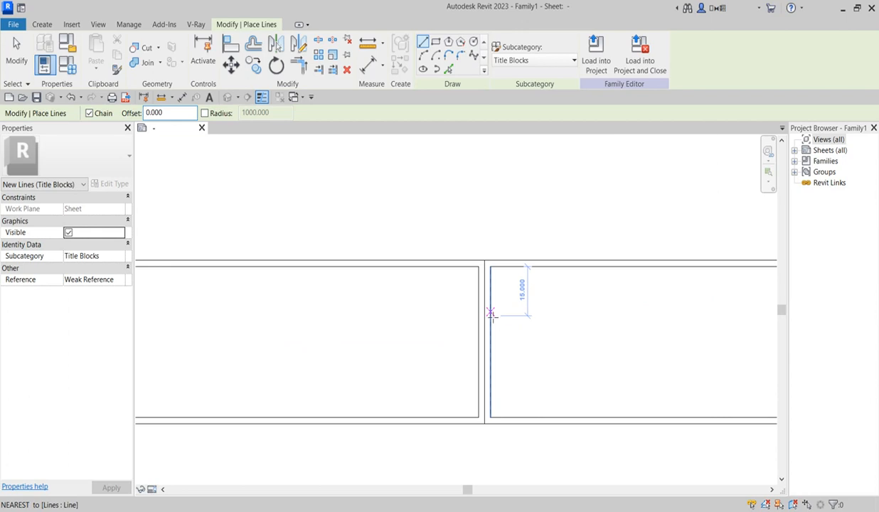
pyautogui.click(490, 314)
pyautogui.scroll(-2, 488, 314)
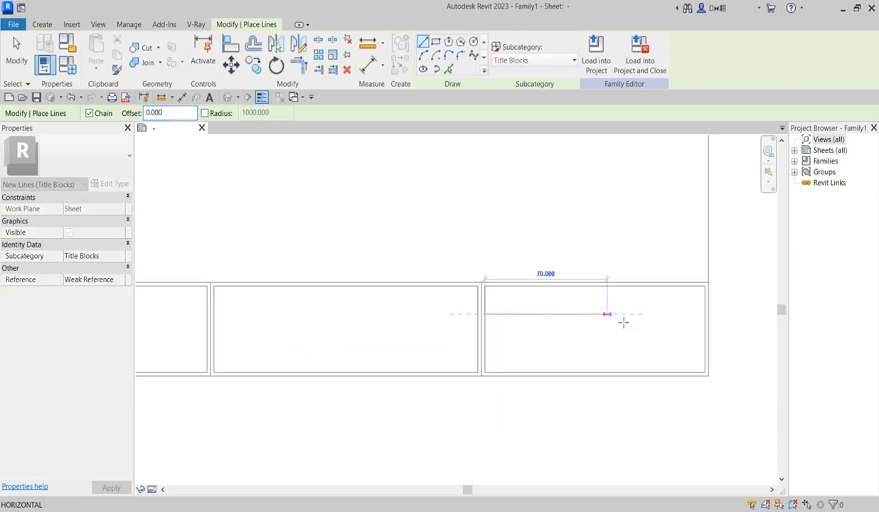
pyautogui.click(706, 314)
pyautogui.press('Escape')
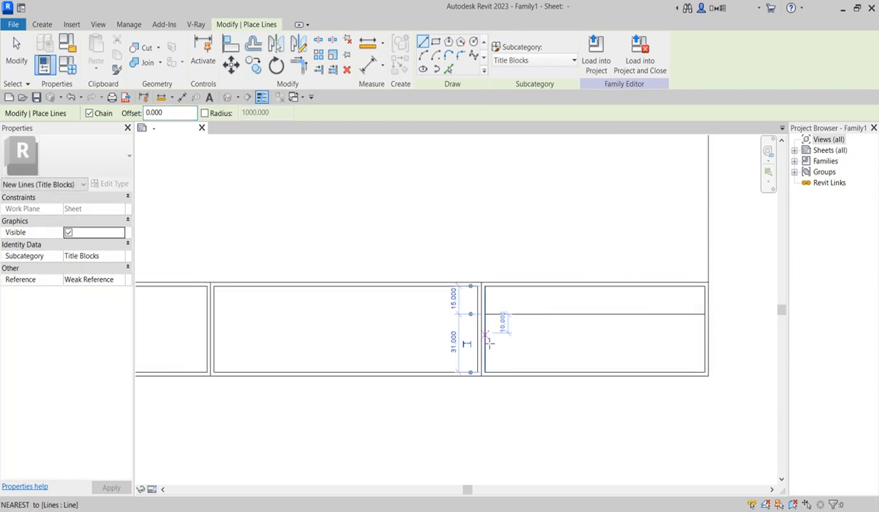
pyautogui.click(485, 342)
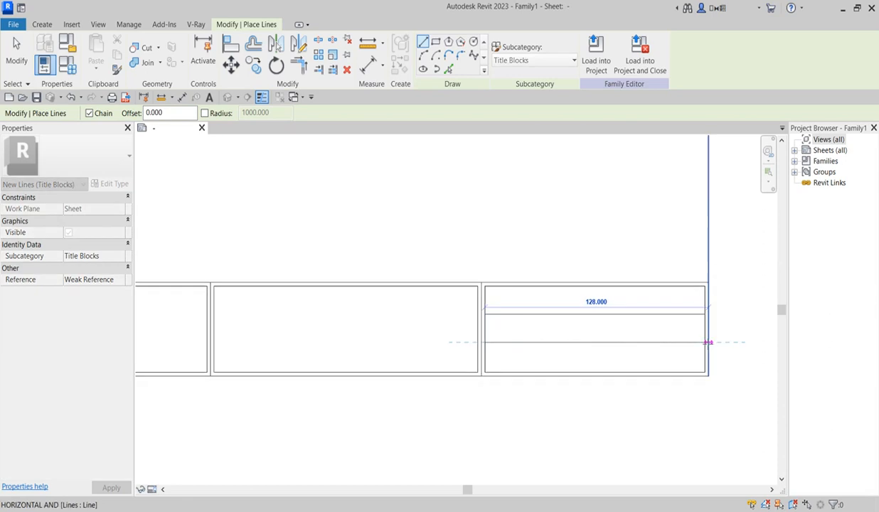
pyautogui.click(706, 342)
pyautogui.press('Escape')
pyautogui.click(608, 314)
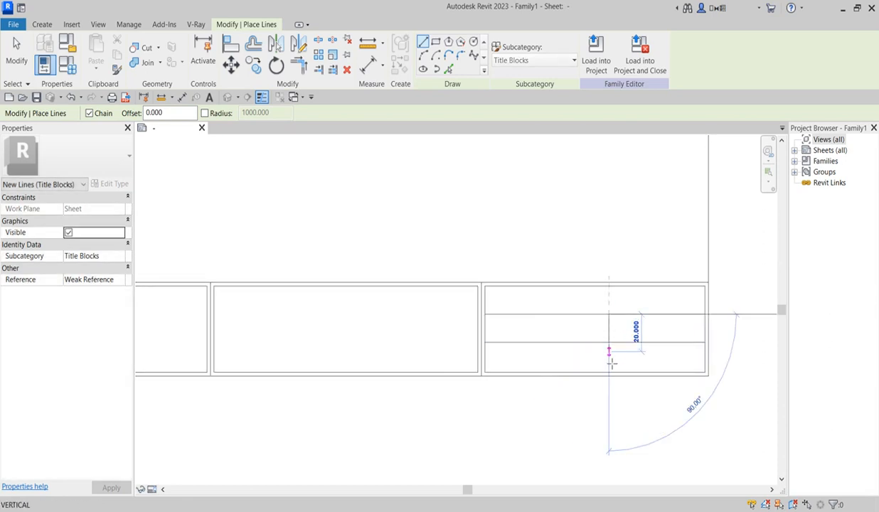
pyautogui.click(608, 371)
pyautogui.press('Escape')
pyautogui.scroll(-2, 576, 373)
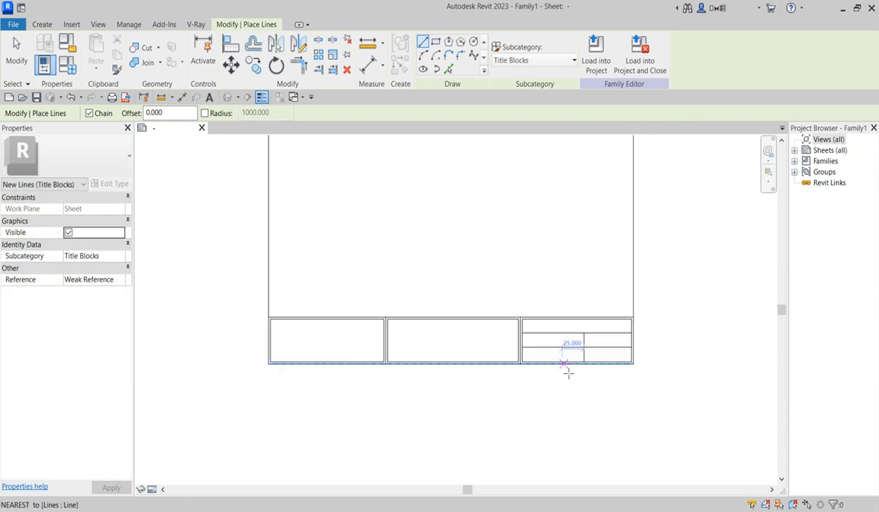
pyautogui.press('Escape')
# Step: Select the divider line to check the 2 mm gap between the first two boxes, then deselect
pyautogui.scroll(1, 519, 355)
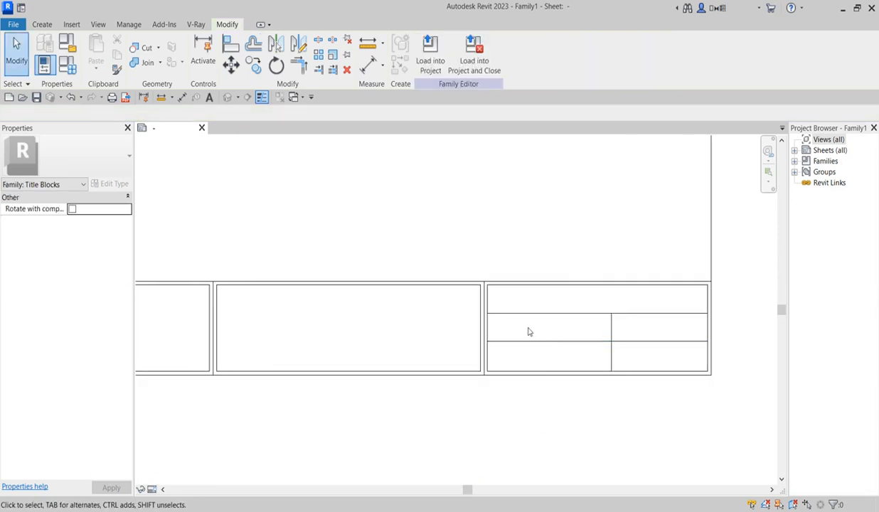
pyautogui.scroll(-2, 528, 332)
pyautogui.scroll(2, 610, 331)
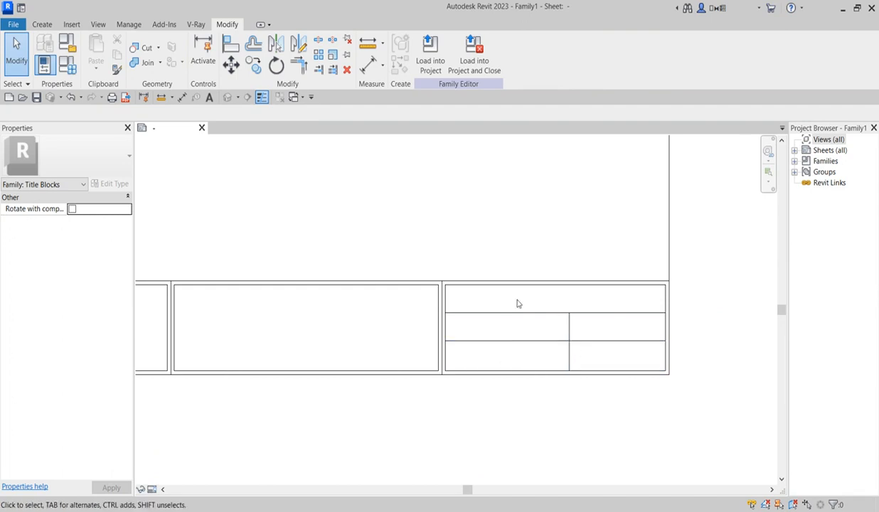
pyautogui.scroll(-1, 567, 308)
pyautogui.scroll(-1, 597, 290)
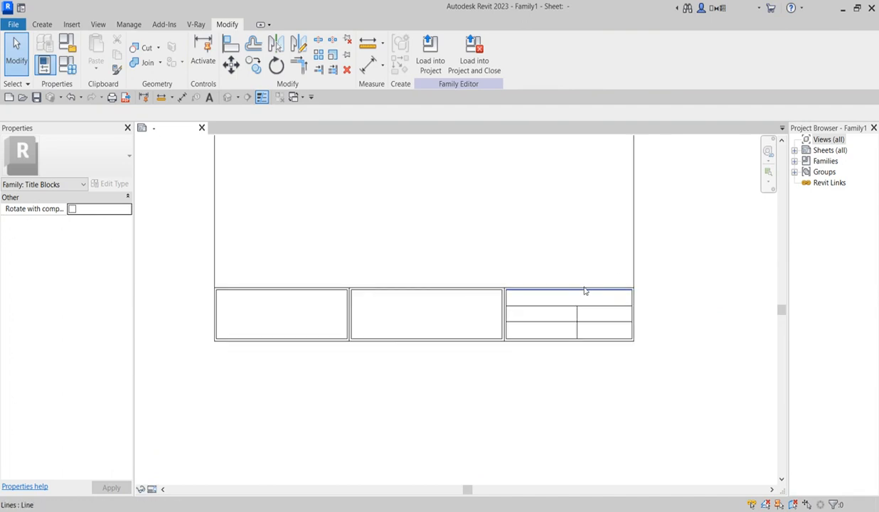
pyautogui.scroll(1, 391, 318)
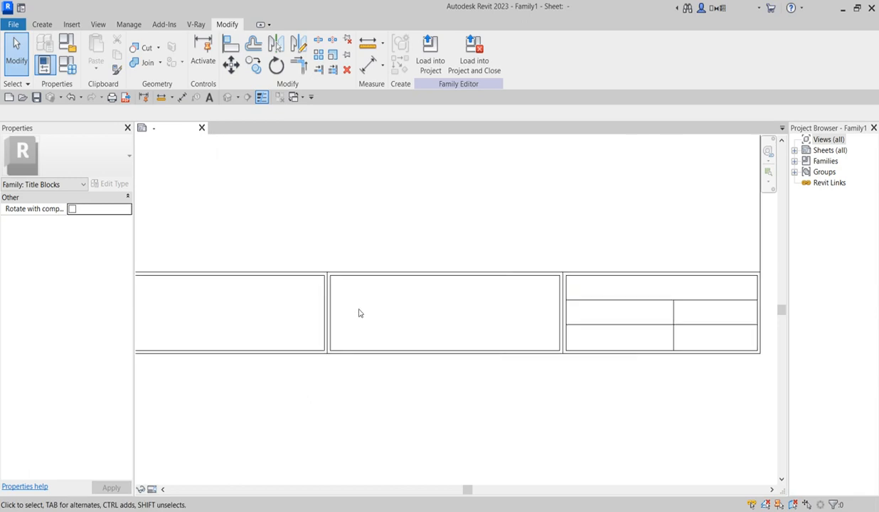
pyautogui.click(331, 322)
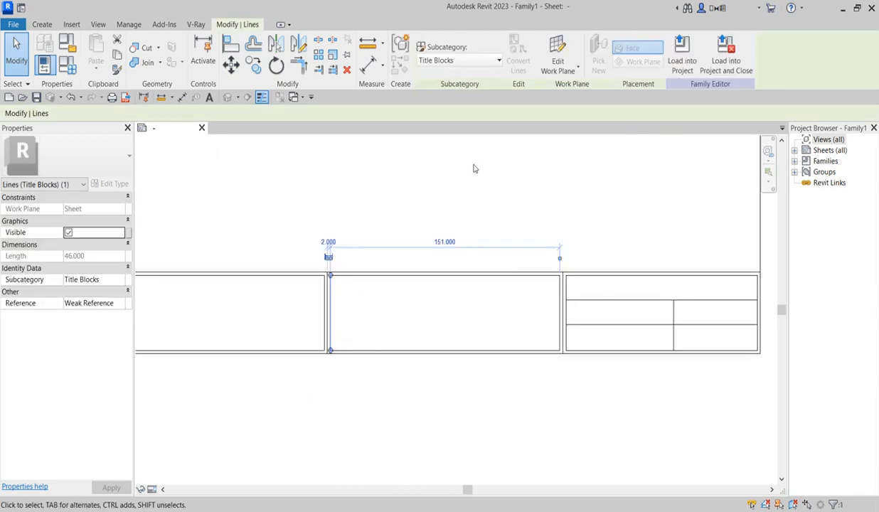
pyautogui.click(474, 203)
# Step: Draw a horizontal line from the middle box's left edge to its right edge midpoint
pyautogui.click(41, 24)
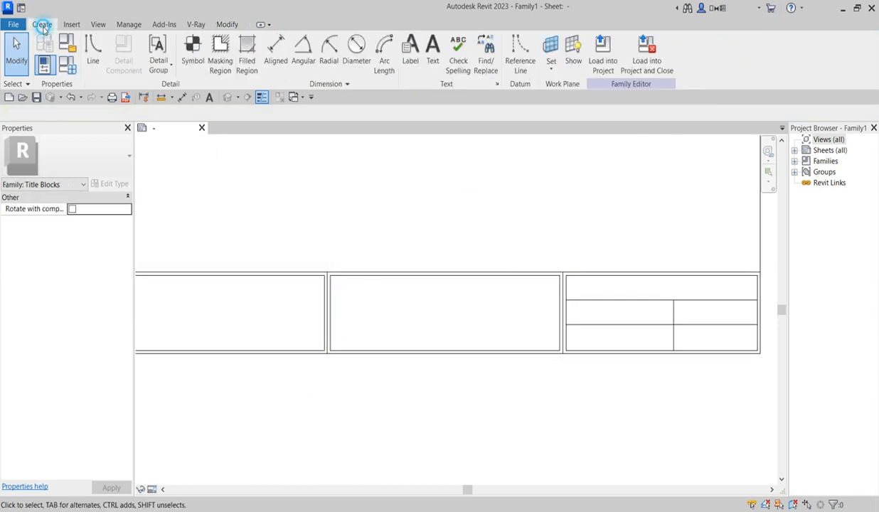
pyautogui.click(89, 55)
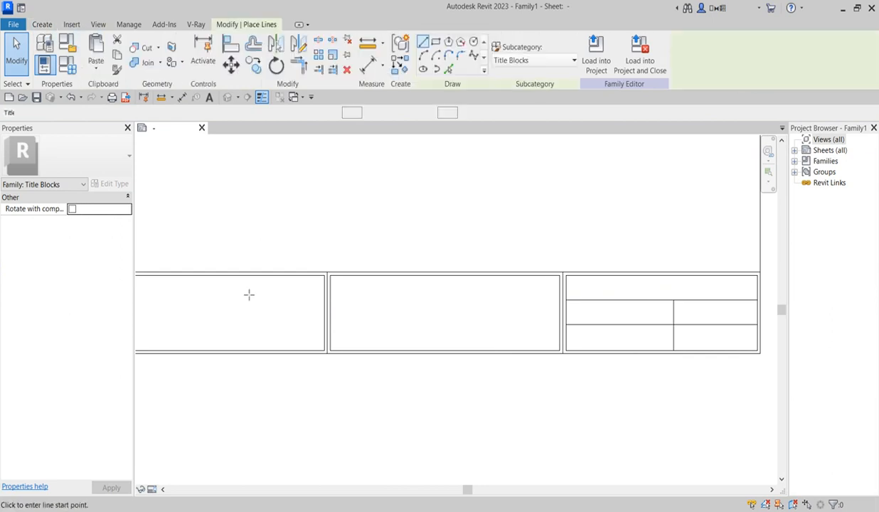
pyautogui.scroll(1, 338, 321)
pyautogui.scroll(1, 338, 320)
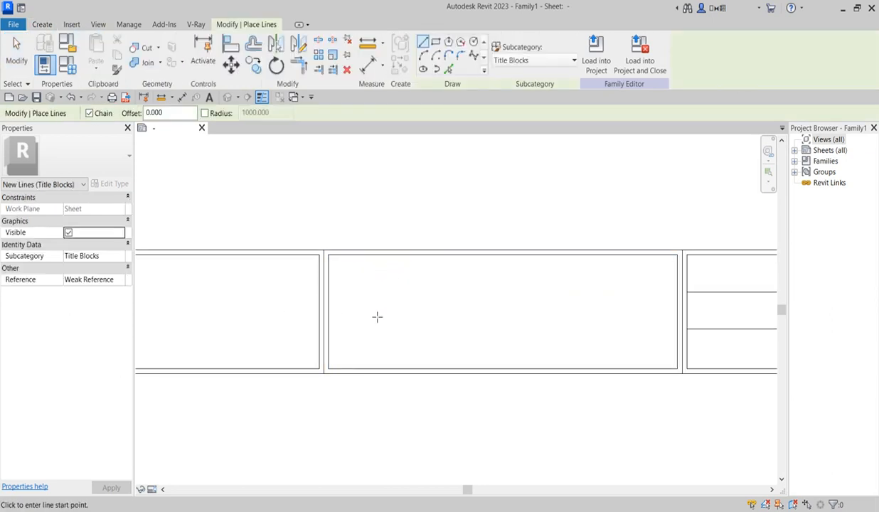
pyautogui.click(329, 311)
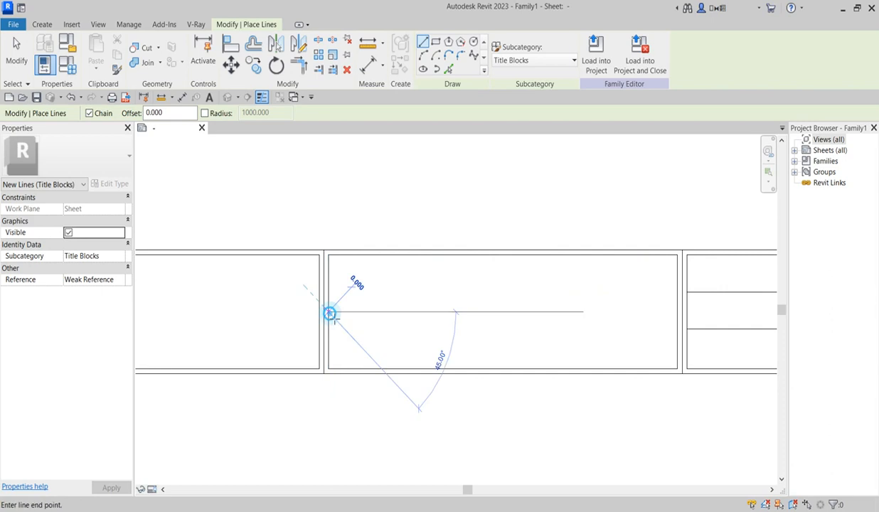
pyautogui.click(677, 311)
pyautogui.press('Escape')
pyautogui.scroll(-2, 532, 344)
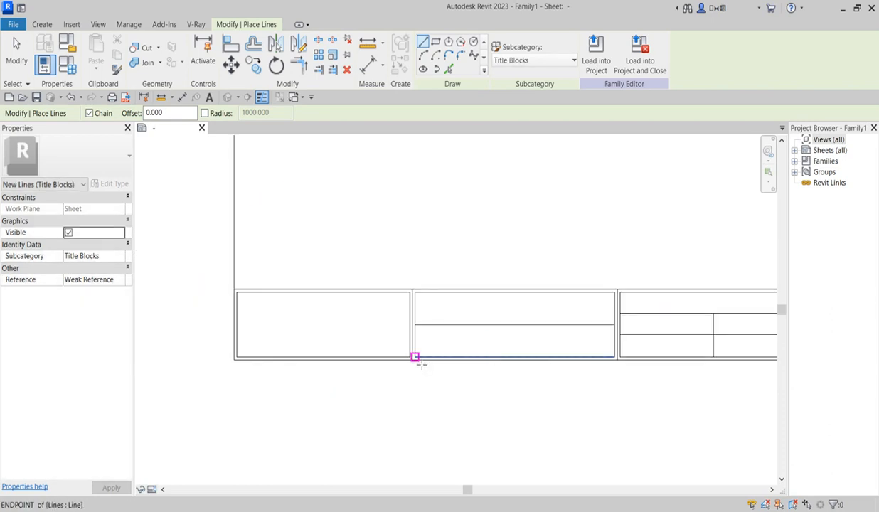
pyautogui.scroll(2, 268, 326)
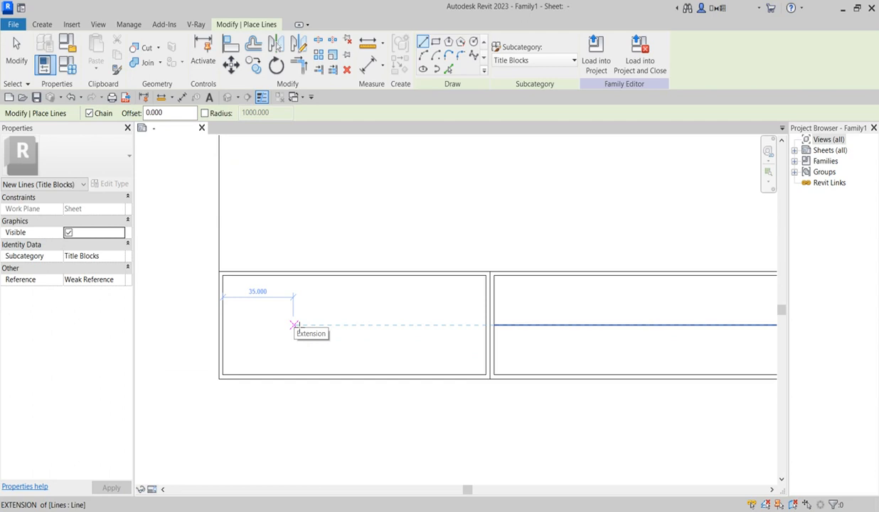
pyautogui.press('Escape')
pyautogui.press('Escape')
# Step: Inspect the vertical line in the right box by selecting it, then deselect it
pyautogui.scroll(-3, 430, 342)
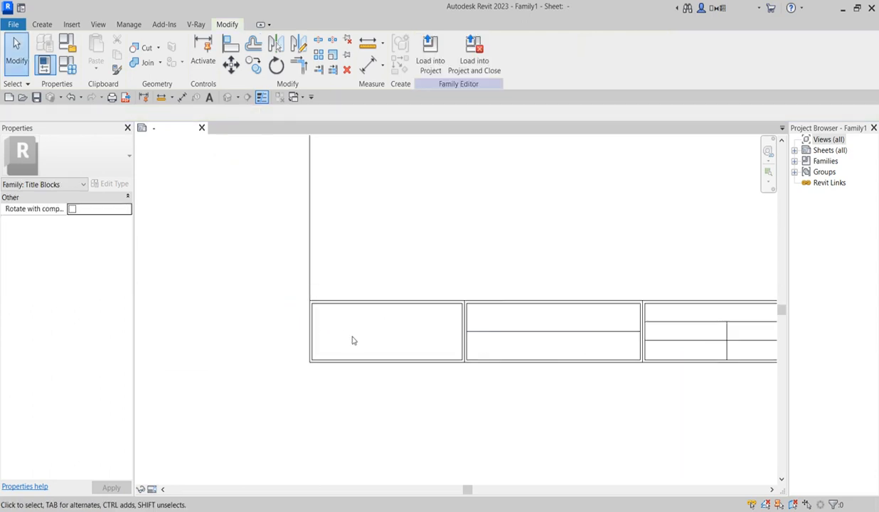
pyautogui.scroll(-3, 359, 352)
pyautogui.scroll(3, 453, 359)
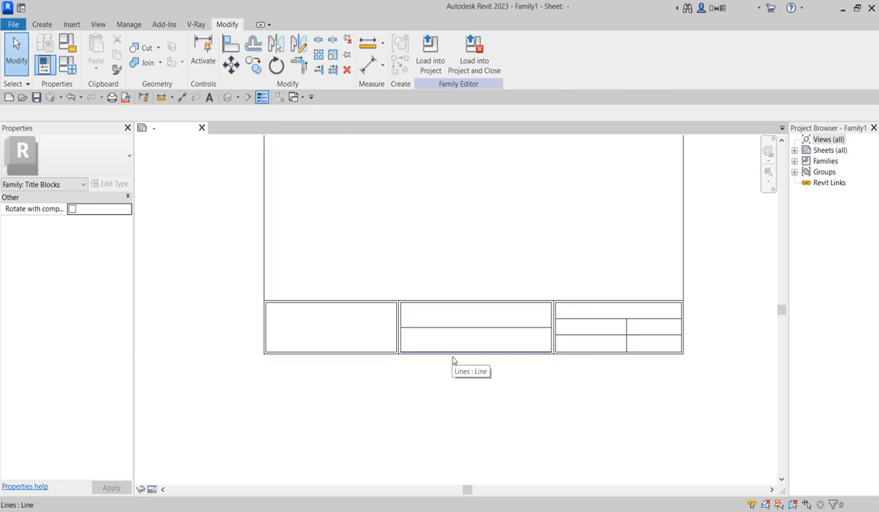
pyautogui.scroll(-2, 399, 402)
pyautogui.scroll(3, 426, 369)
pyautogui.scroll(-2, 490, 367)
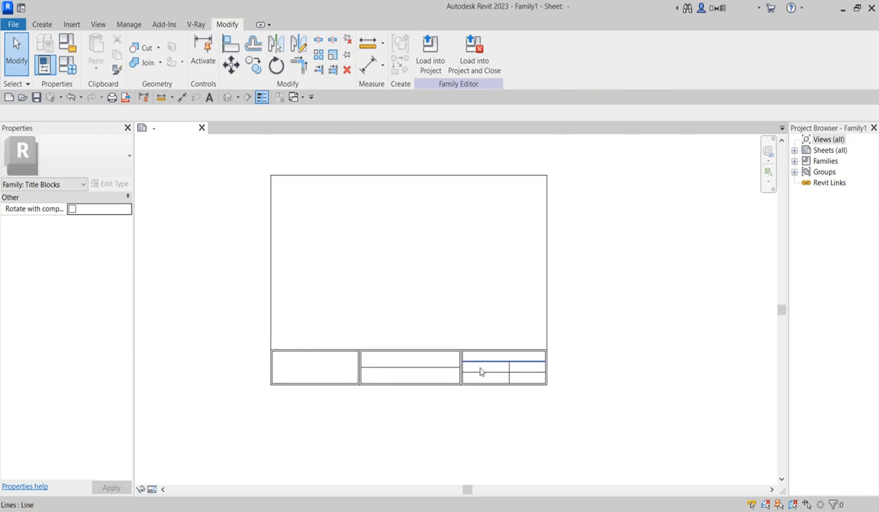
pyautogui.click(196, 233)
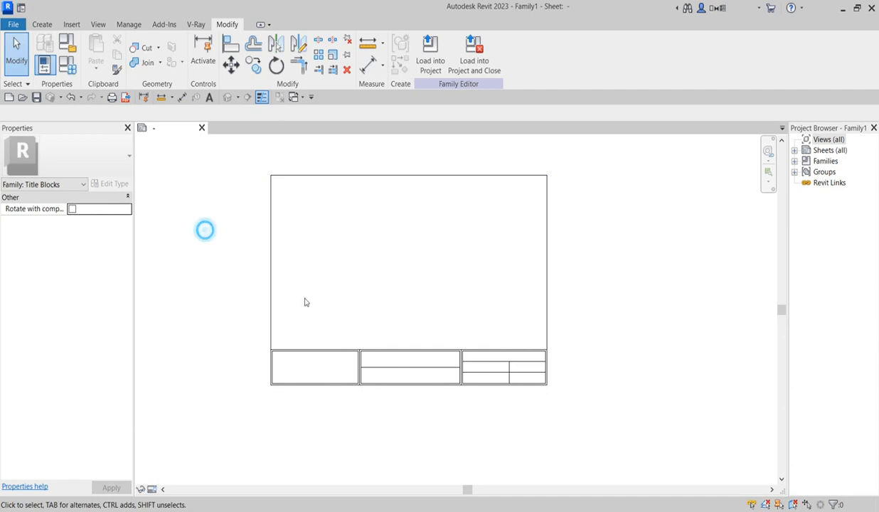
pyautogui.scroll(2, 491, 371)
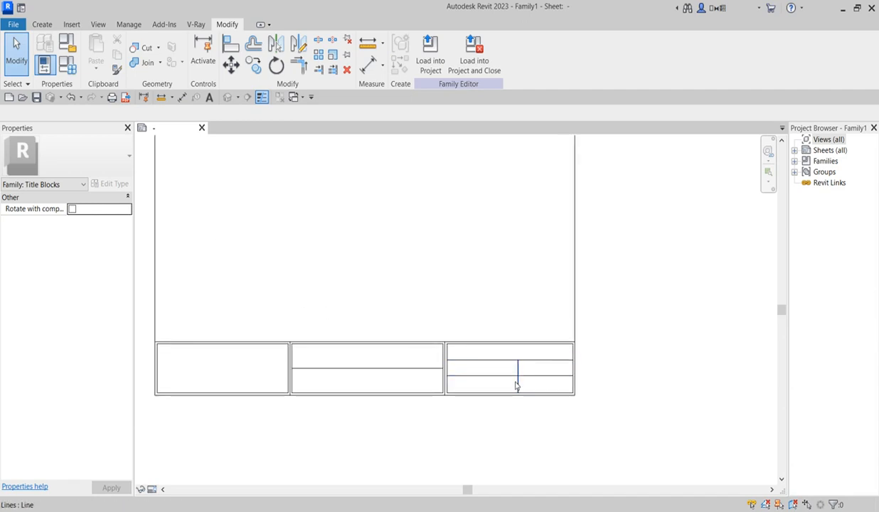
pyautogui.scroll(2, 513, 384)
pyautogui.click(518, 384)
pyautogui.click(384, 250)
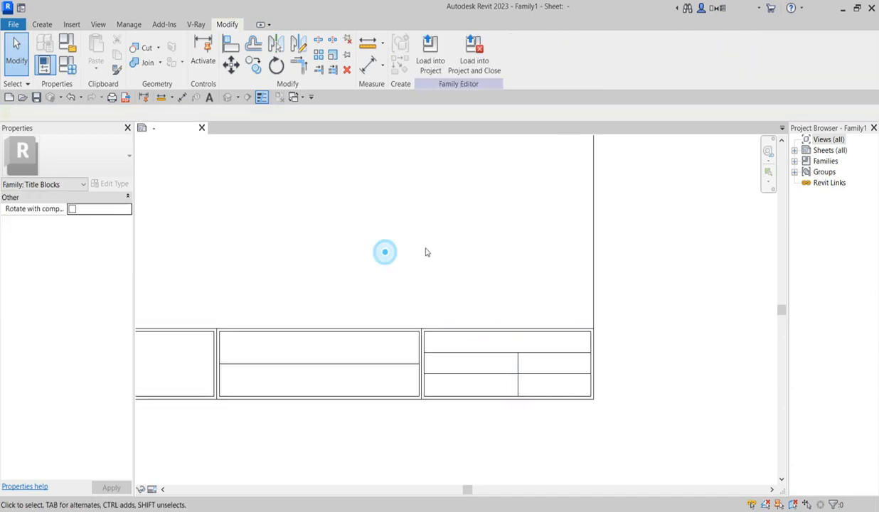
pyautogui.scroll(-2, 466, 246)
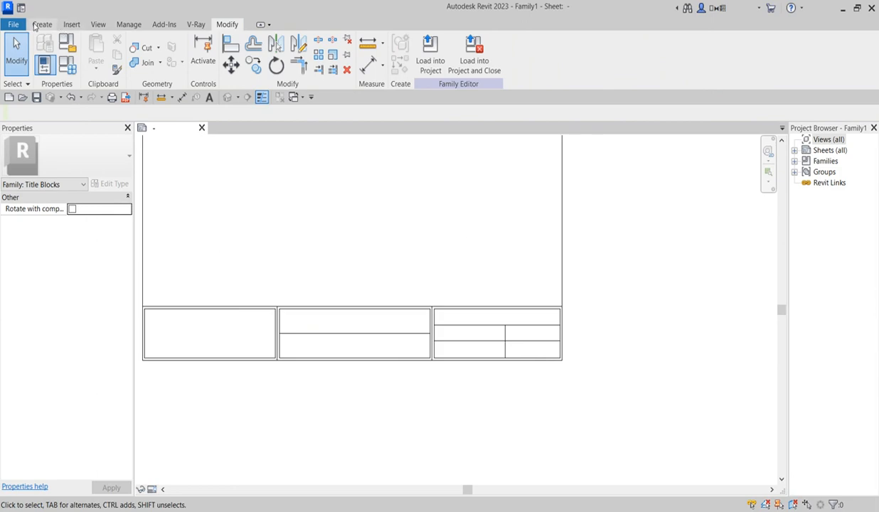
# Step: Place a text note in the left box reading 'multinext design'
pyautogui.click(41, 24)
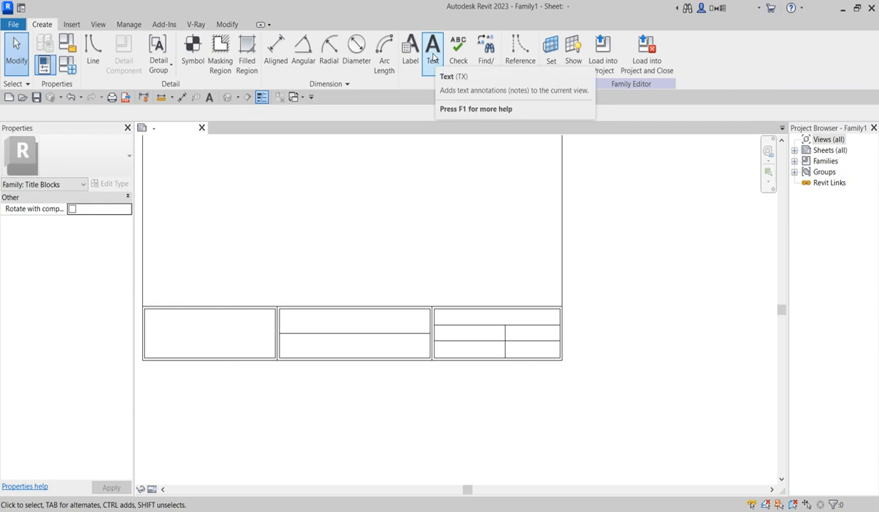
pyautogui.scroll(-2, 381, 365)
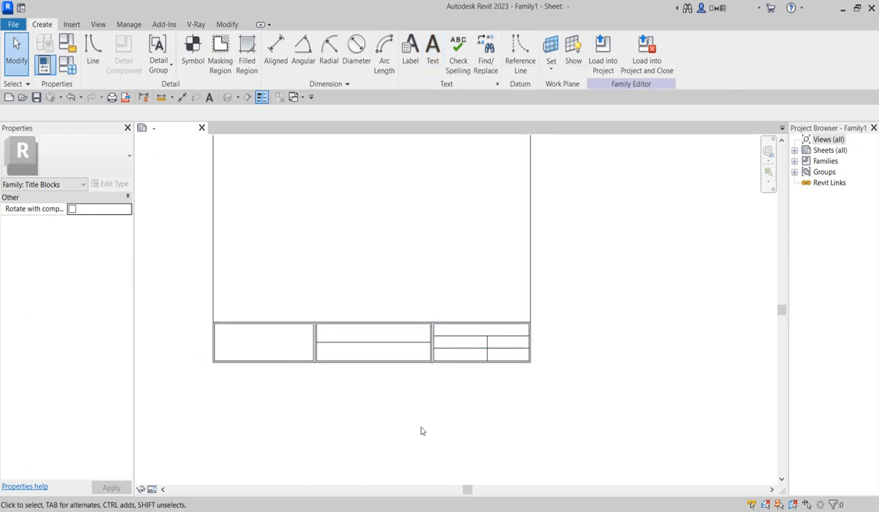
pyautogui.scroll(2, 240, 349)
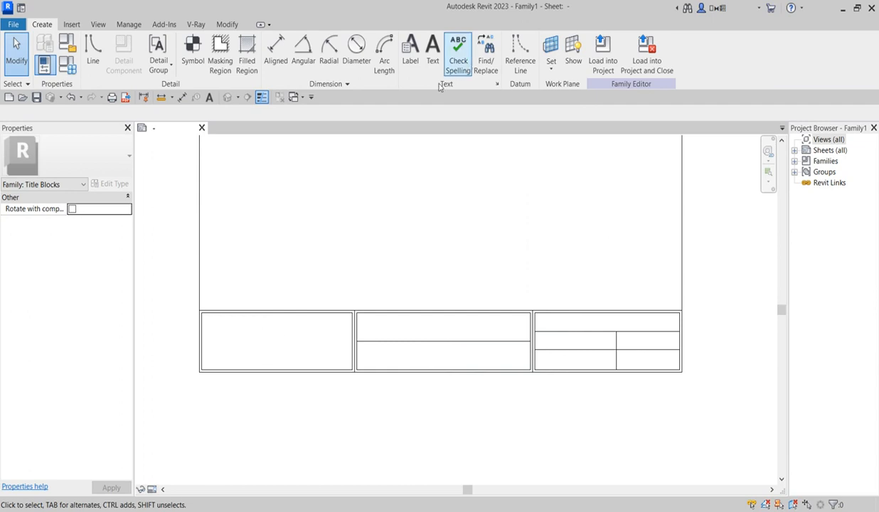
pyautogui.click(432, 54)
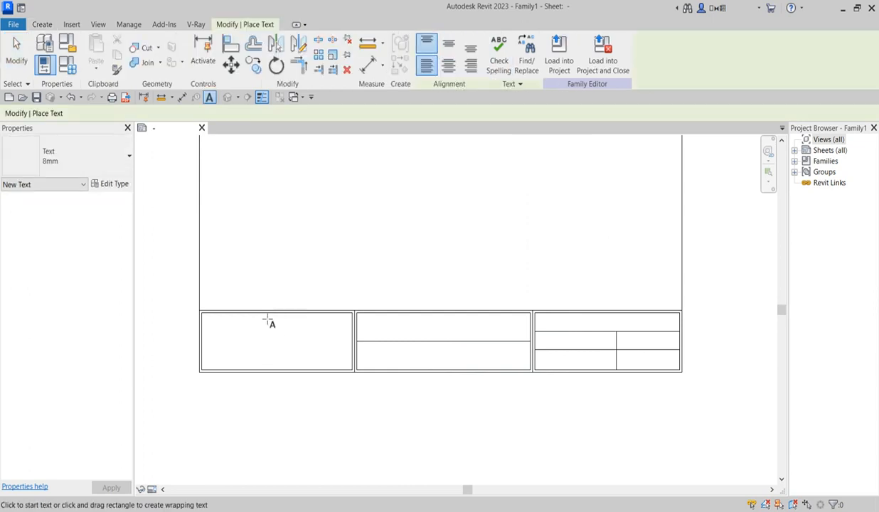
pyautogui.scroll(2, 246, 342)
pyautogui.click(212, 329)
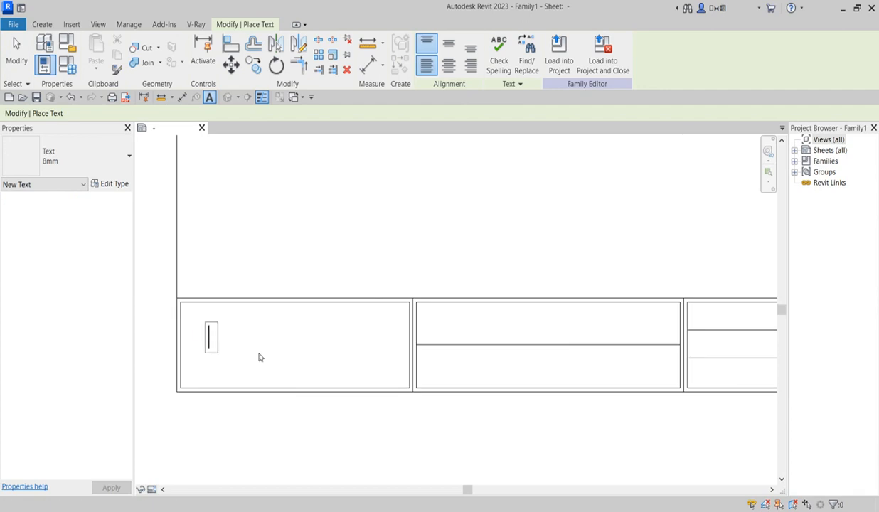
pyautogui.write('mu')
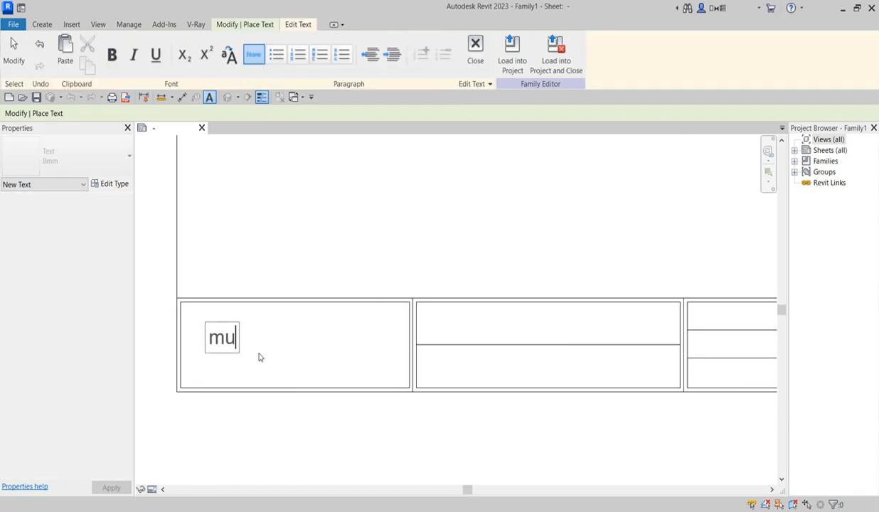
pyautogui.write('ltinex')
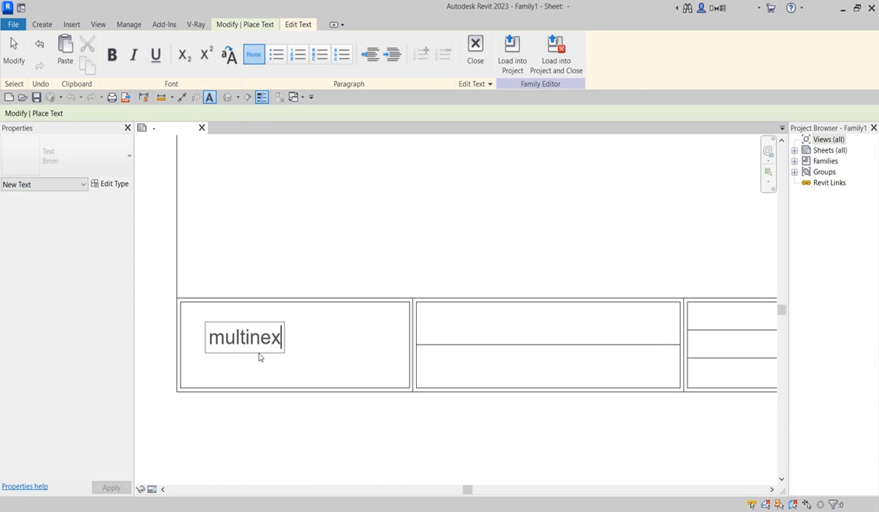
pyautogui.write('t design')
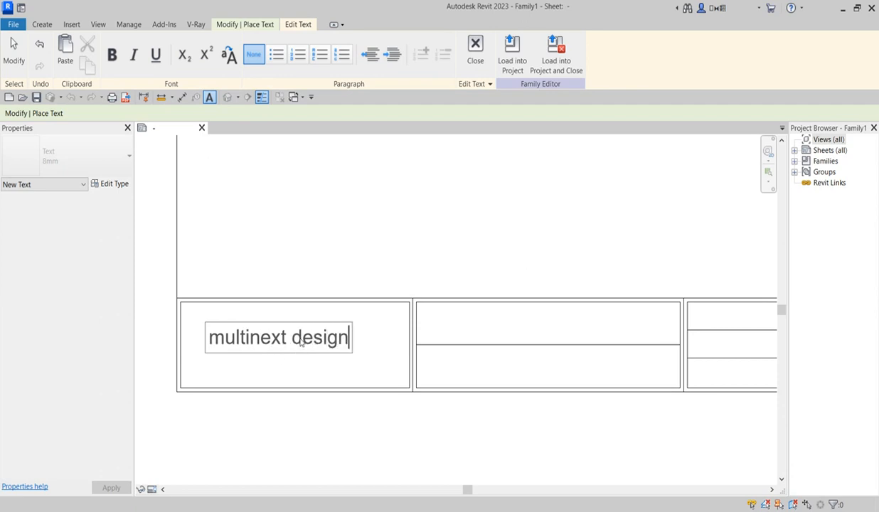
# Step: Capitalise the text to 'Multinext Design', finish editing, and select the note
pyautogui.moveTo(301, 339); pyautogui.dragTo(297, 343)
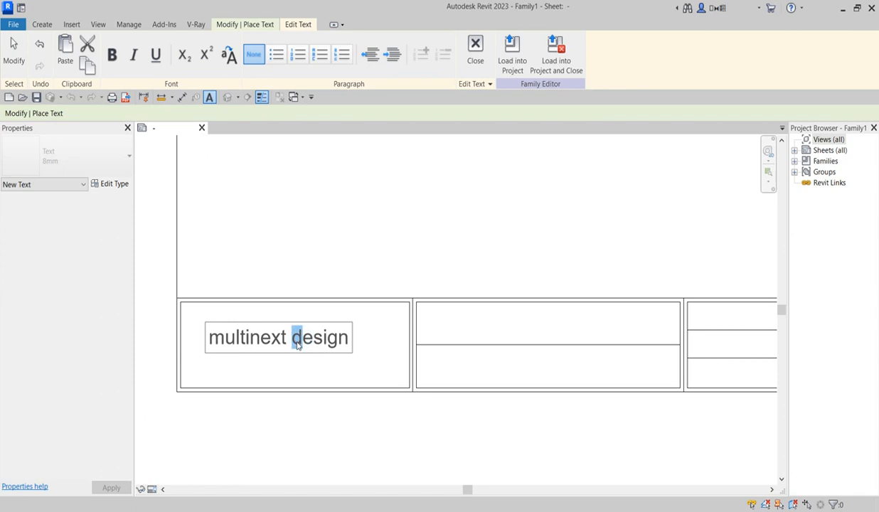
pyautogui.write('D')
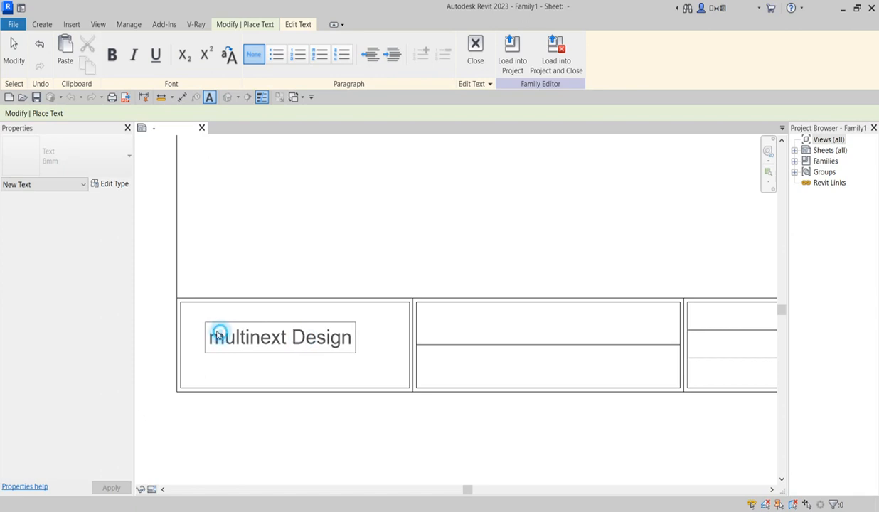
pyautogui.moveTo(225, 338); pyautogui.dragTo(208, 334)
pyautogui.write('M')
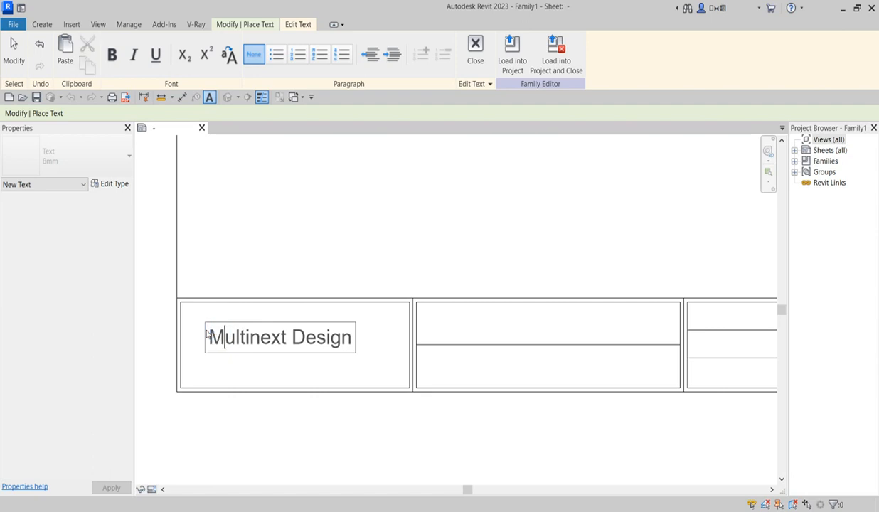
pyautogui.click(342, 238)
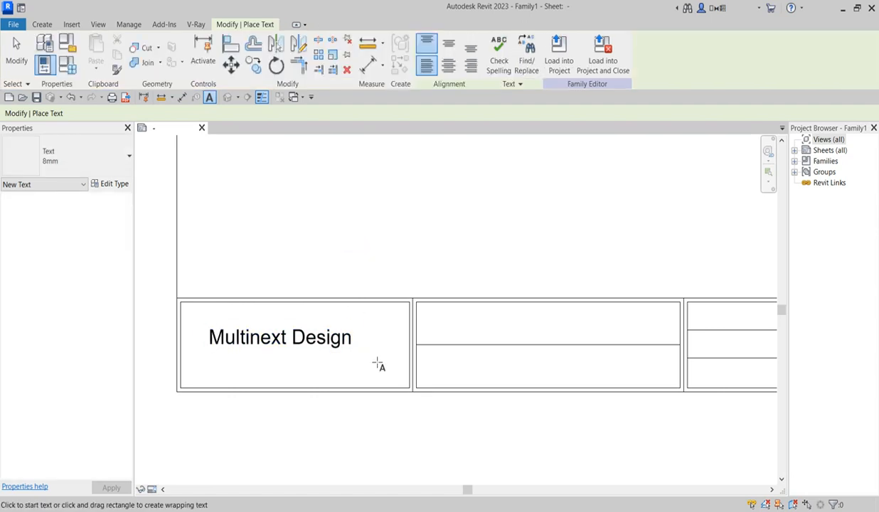
pyautogui.press('Escape')
pyautogui.click(313, 333)
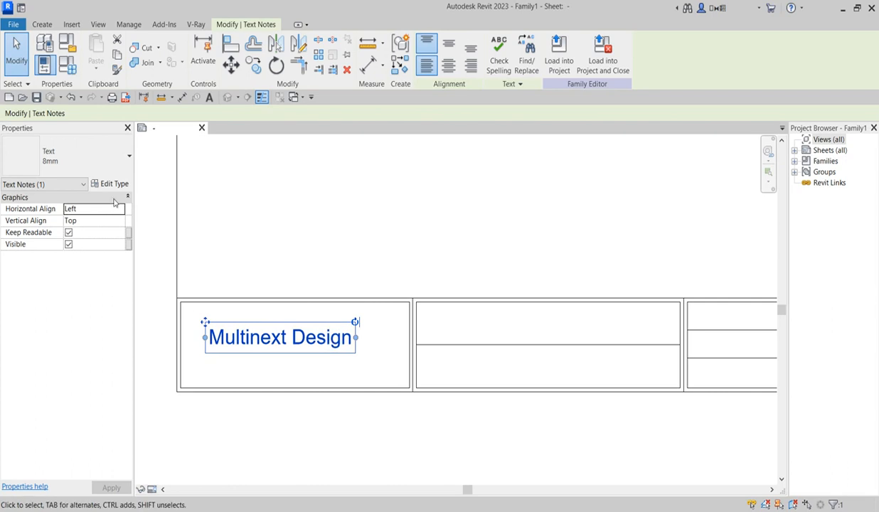
# Step: Set the 8mm text type's font to Bahnschrift Condensed
pyautogui.click(115, 185)
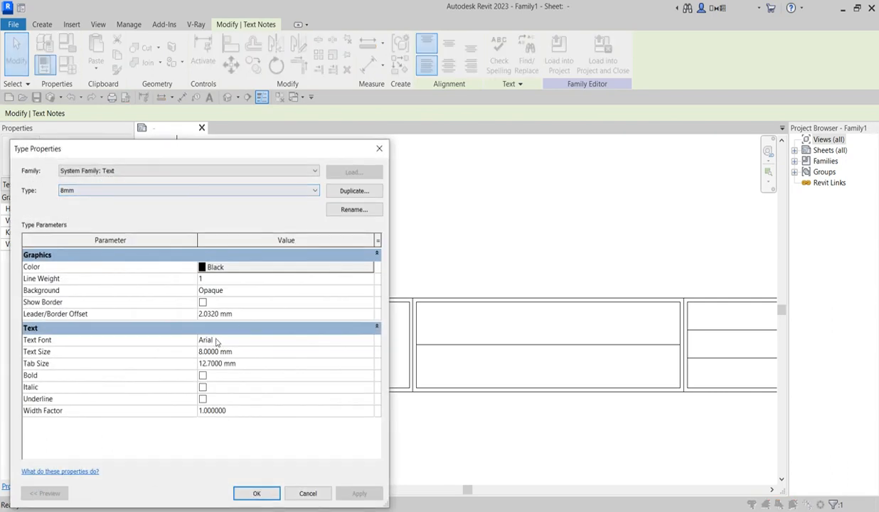
pyautogui.click(369, 339)
pyautogui.click(368, 339)
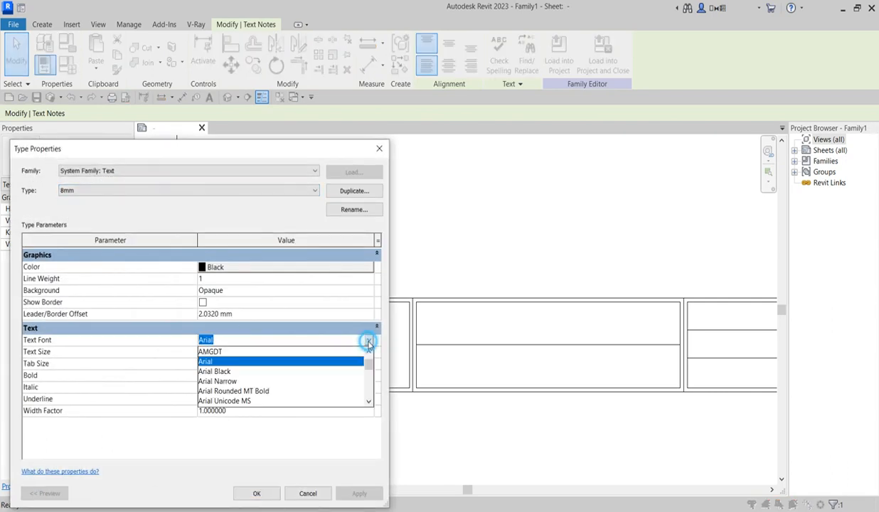
pyautogui.scroll(-3, 217, 384)
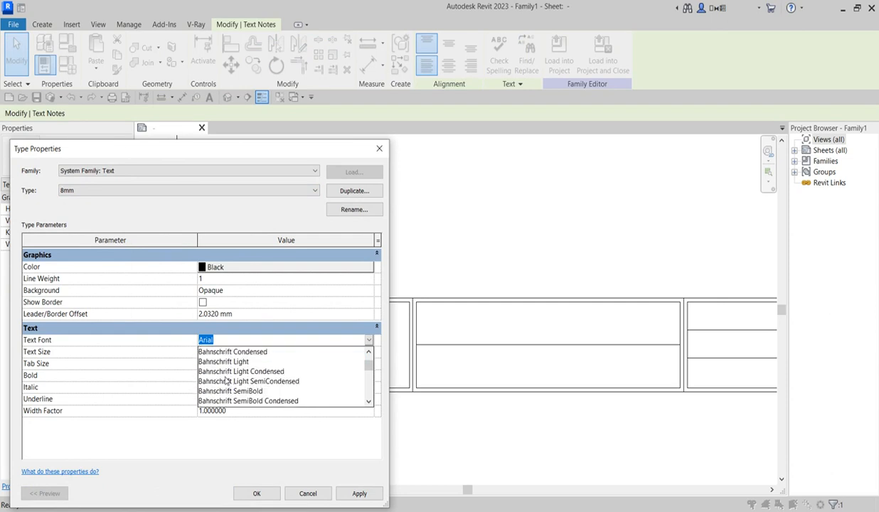
pyautogui.click(221, 353)
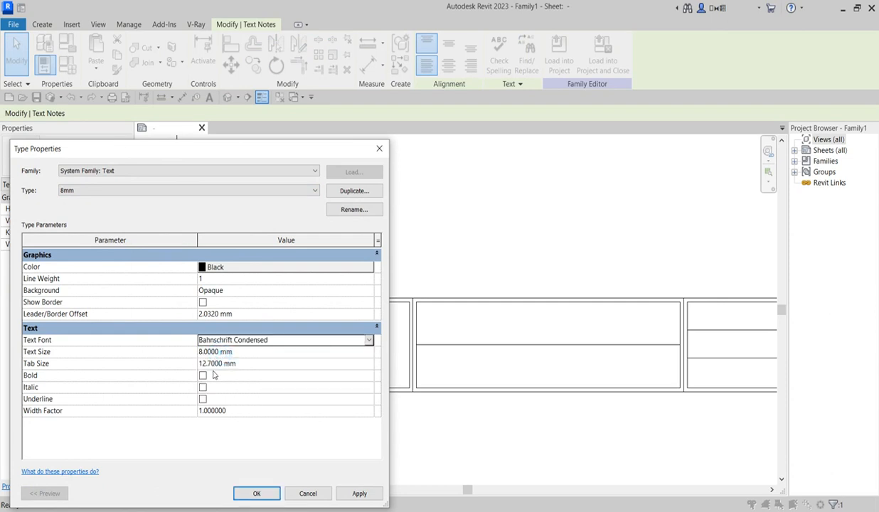
pyautogui.click(256, 493)
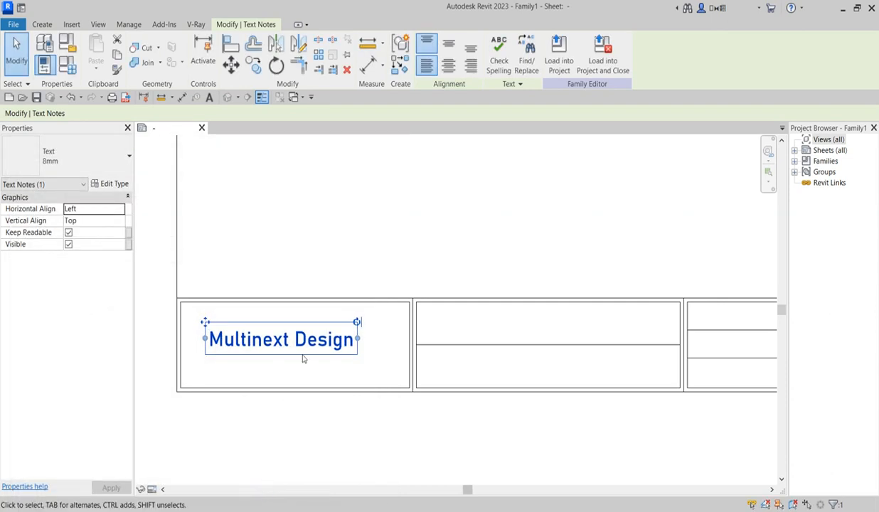
# Step: Turn on Bold for the 8mm text type so Multinext Design appears bold
pyautogui.click(112, 183)
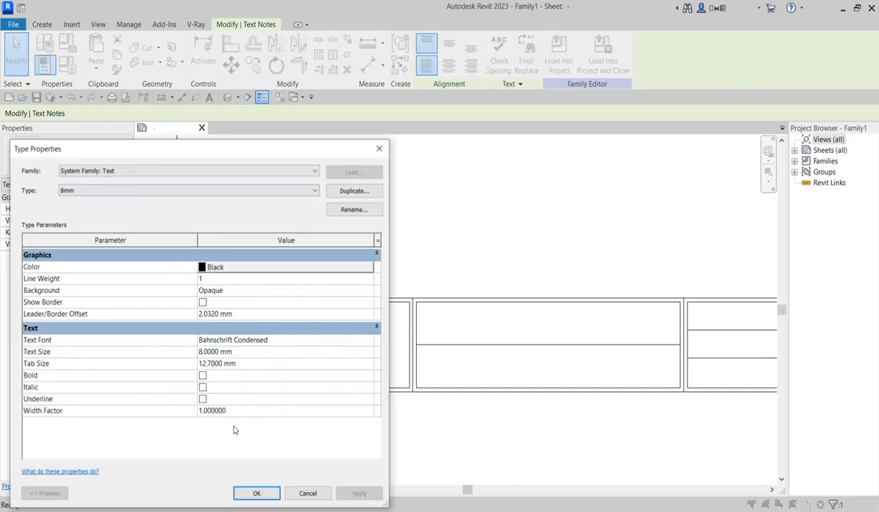
pyautogui.click(202, 376)
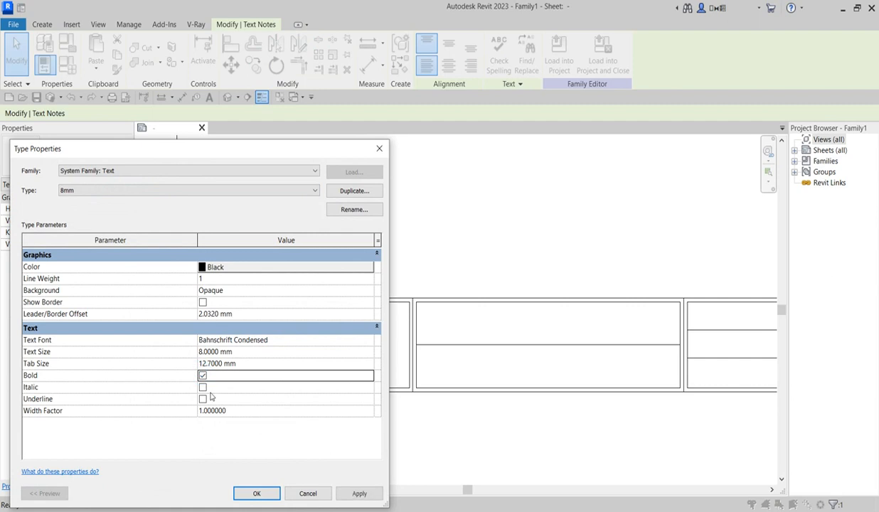
pyautogui.click(256, 493)
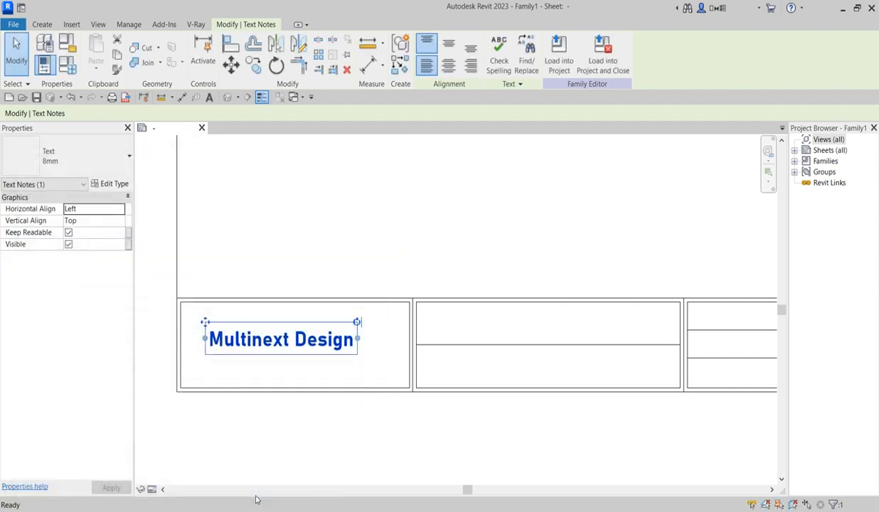
pyautogui.click(359, 269)
pyautogui.scroll(-2, 359, 384)
pyautogui.scroll(2, 417, 380)
pyautogui.scroll(-2, 286, 385)
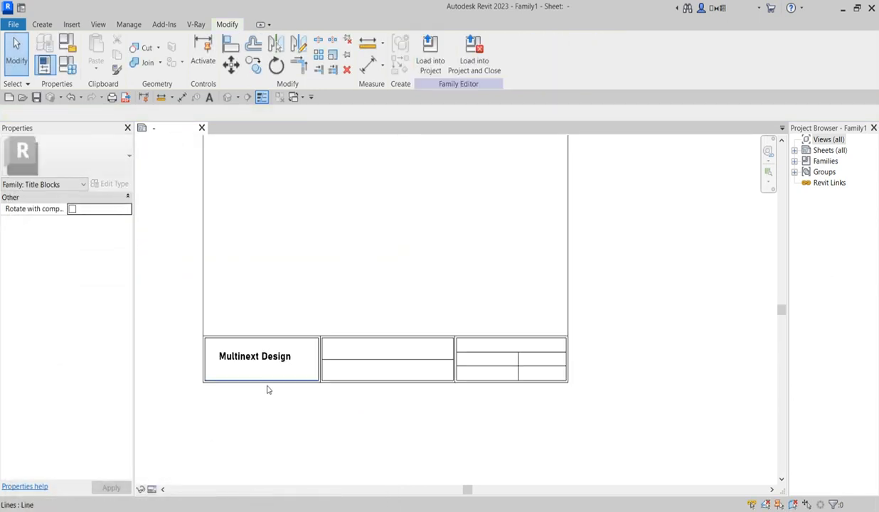
pyautogui.scroll(2, 251, 373)
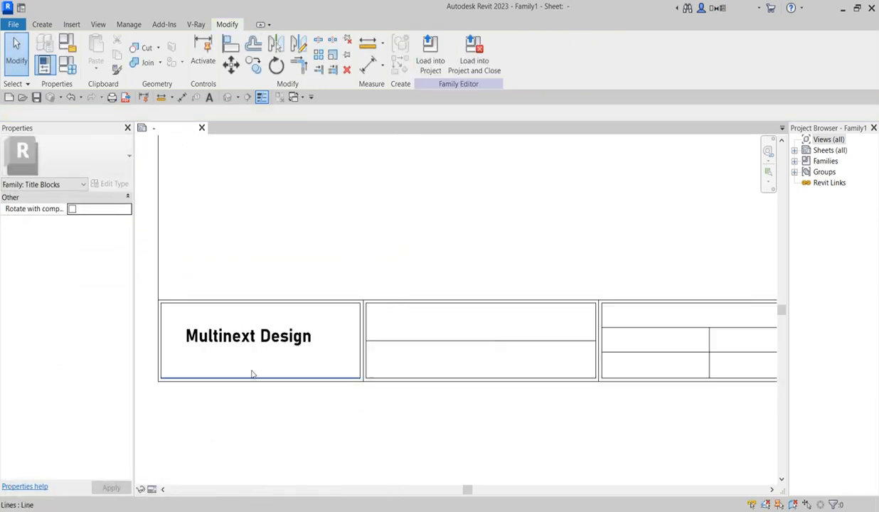
pyautogui.click(306, 337)
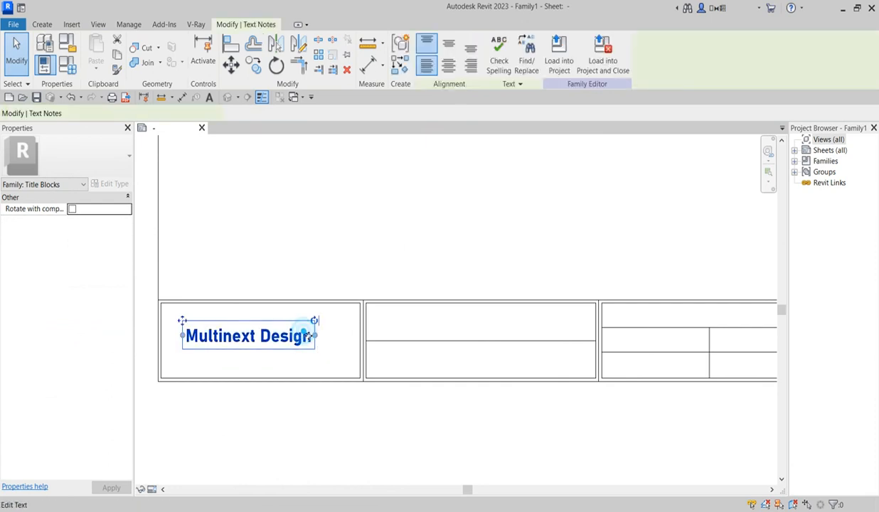
pyautogui.click(418, 194)
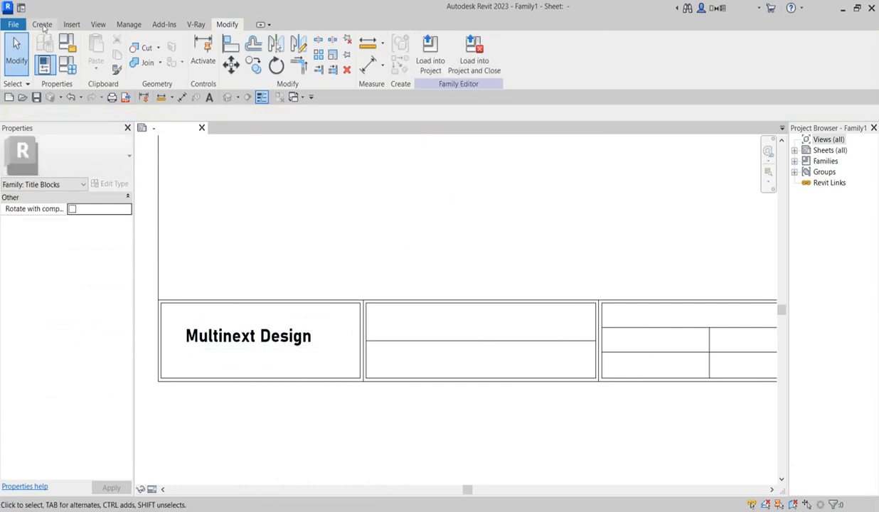
# Step: Type the company's street address as a new text note below Multinext Design
pyautogui.click(42, 24)
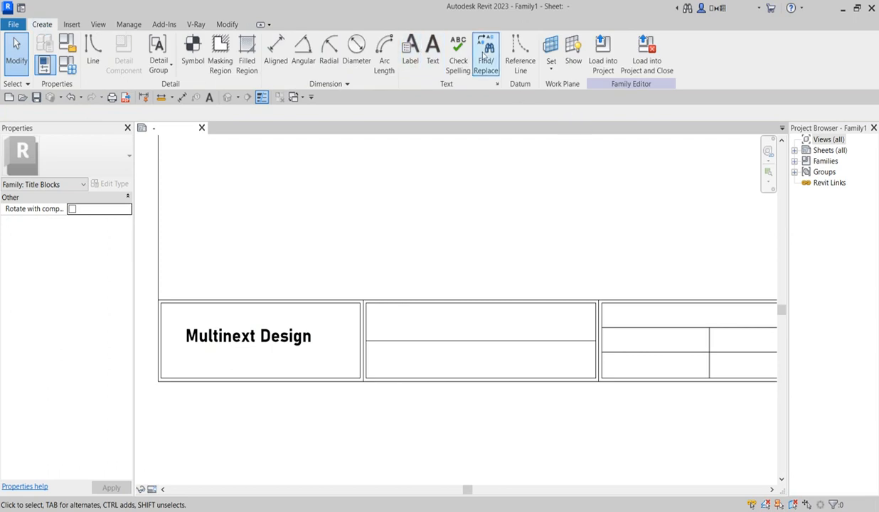
pyautogui.scroll(2, 216, 363)
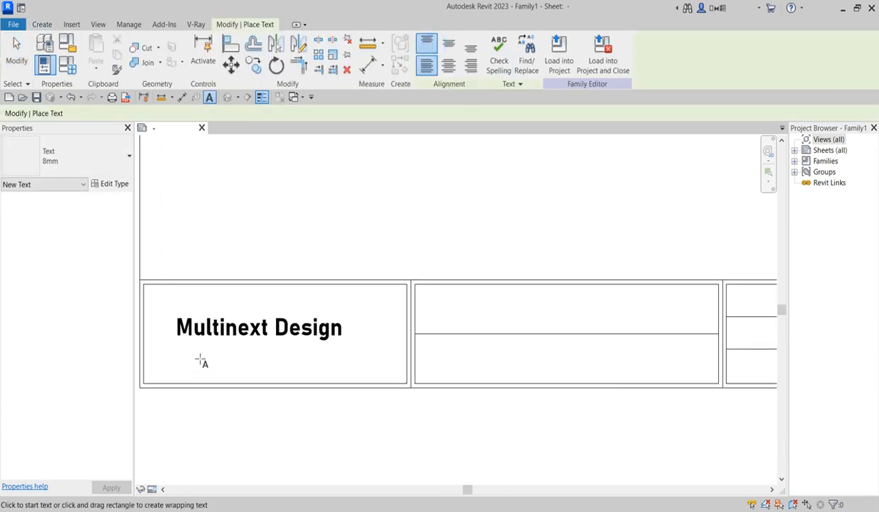
pyautogui.click(192, 351)
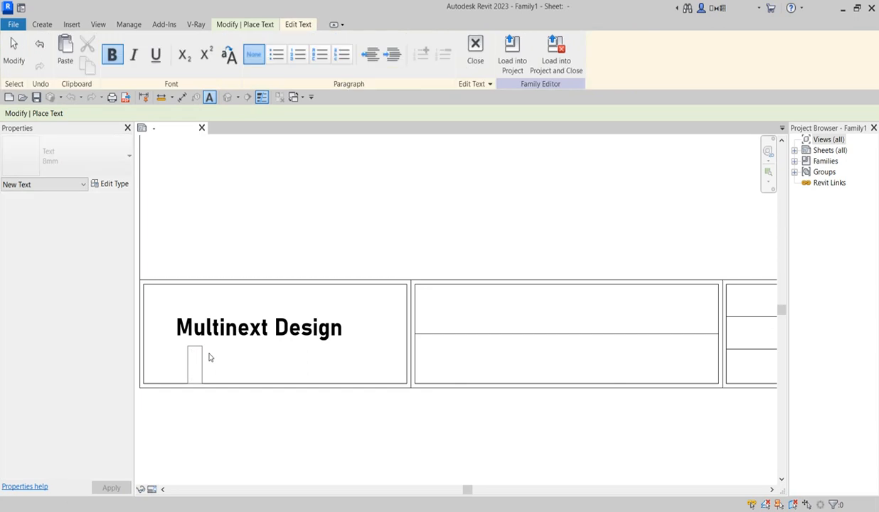
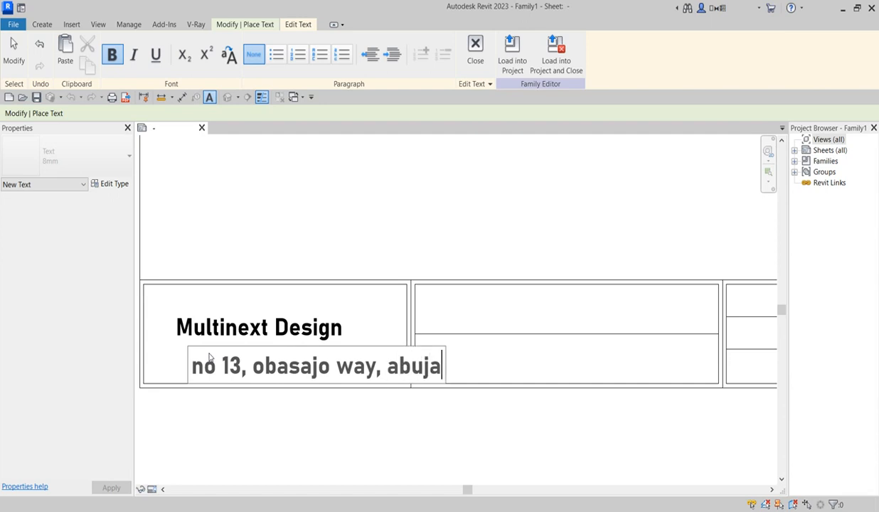
pyautogui.click(399, 423)
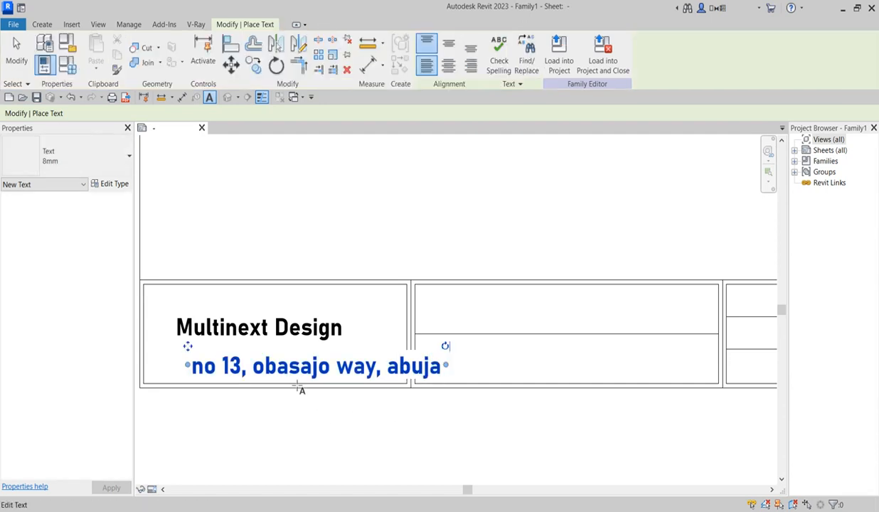
# Step: Duplicate the address note's text type as a new type named 8mm 2
pyautogui.press('Escape')
pyautogui.press('Escape')
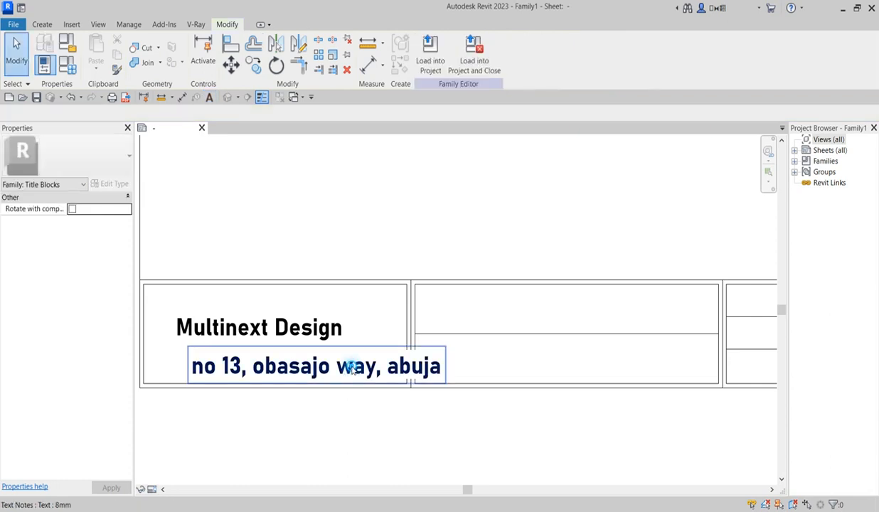
pyautogui.click(289, 367)
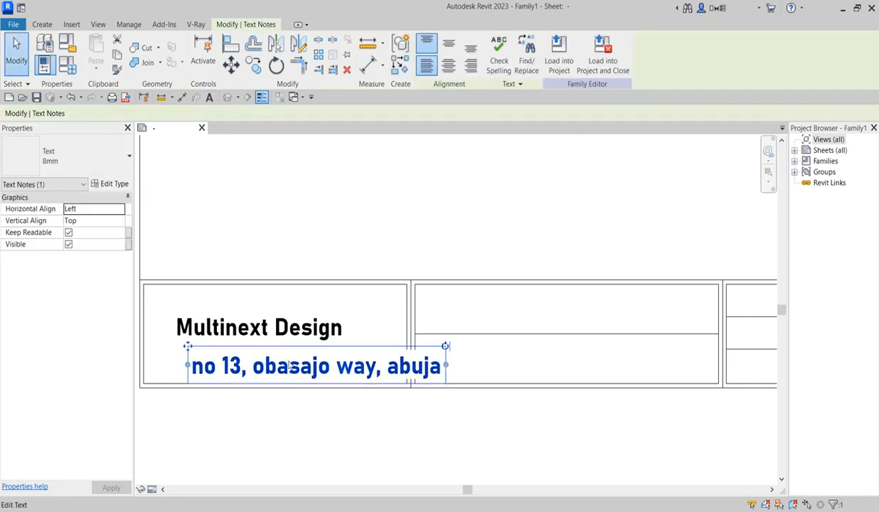
pyautogui.click(113, 184)
pyautogui.click(351, 193)
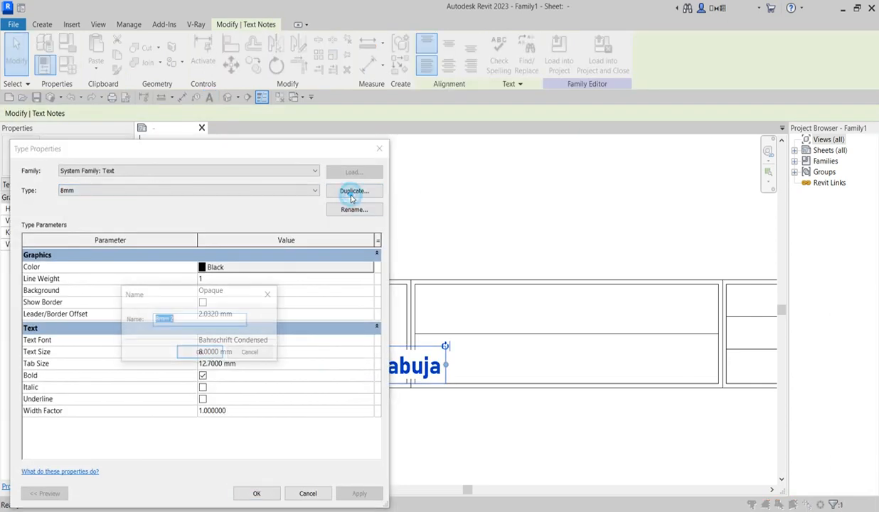
pyautogui.click(205, 353)
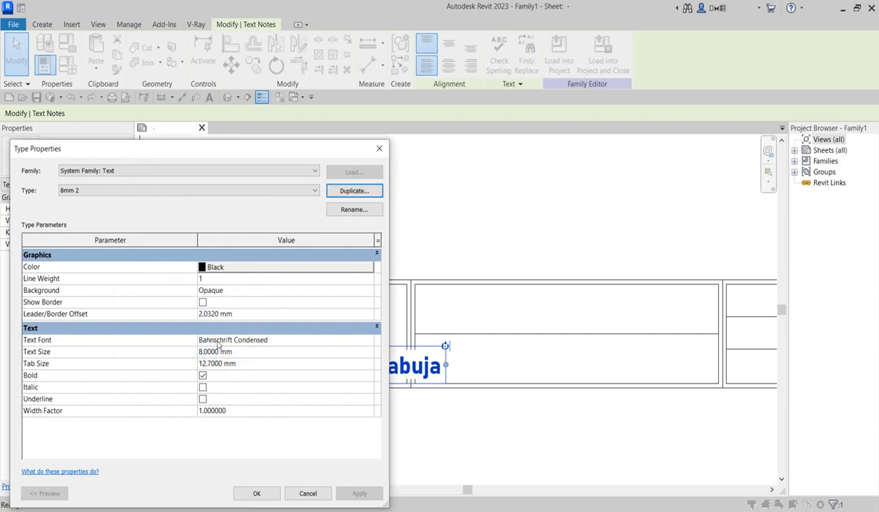
# Step: Set the 8mm 2 type's font to Technic and its text size to 4 mm
pyautogui.click(355, 342)
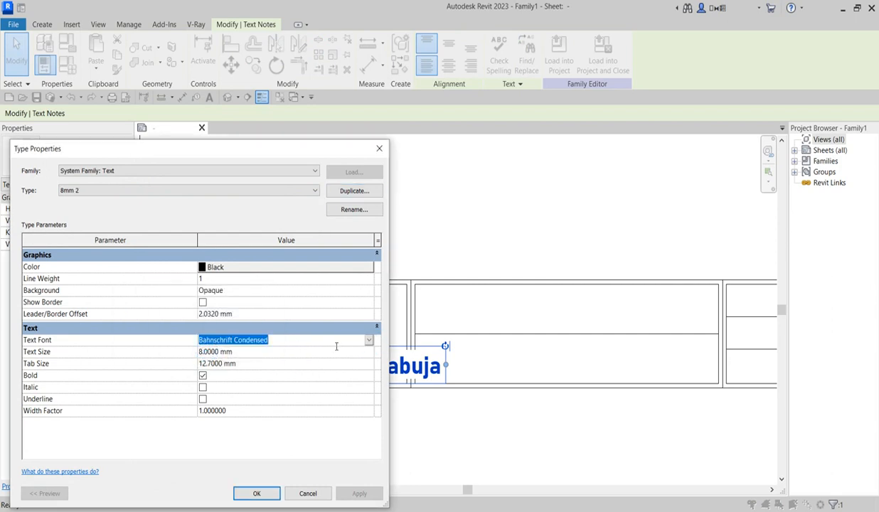
pyautogui.write('Tahoma')
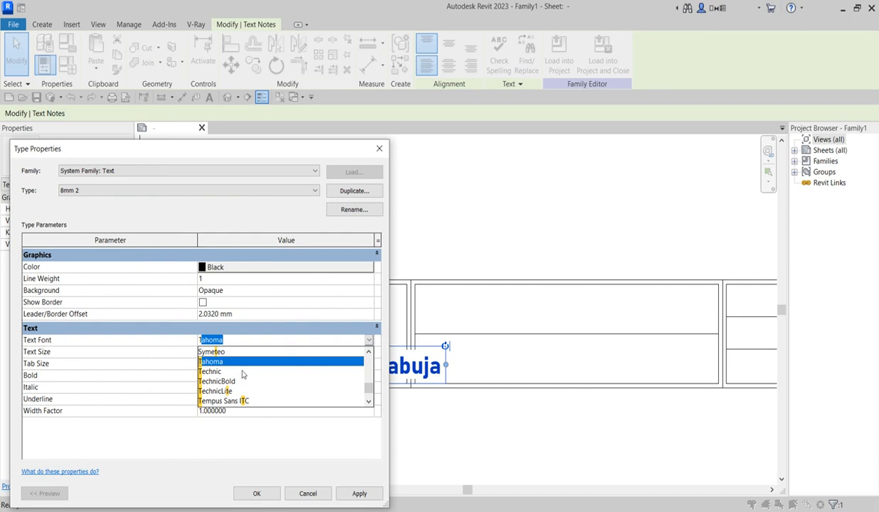
pyautogui.click(214, 371)
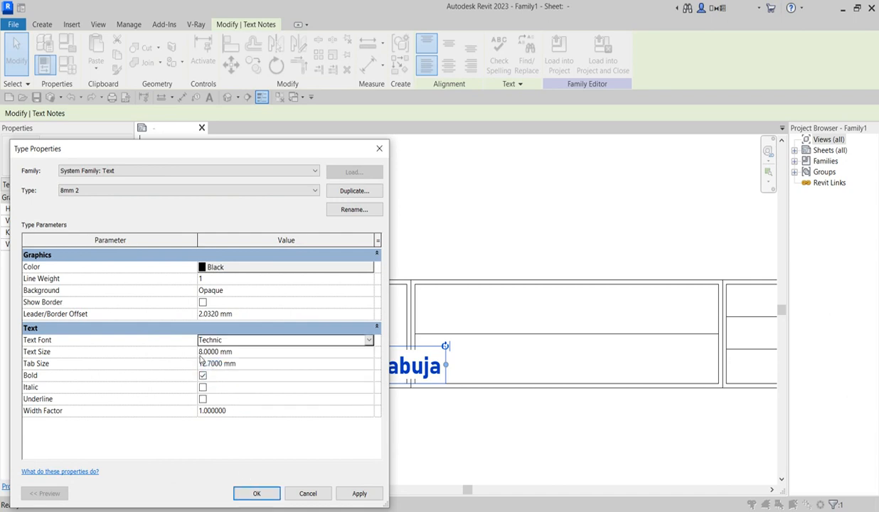
pyautogui.click(202, 353)
pyautogui.moveTo(204, 353); pyautogui.dragTo(195, 356)
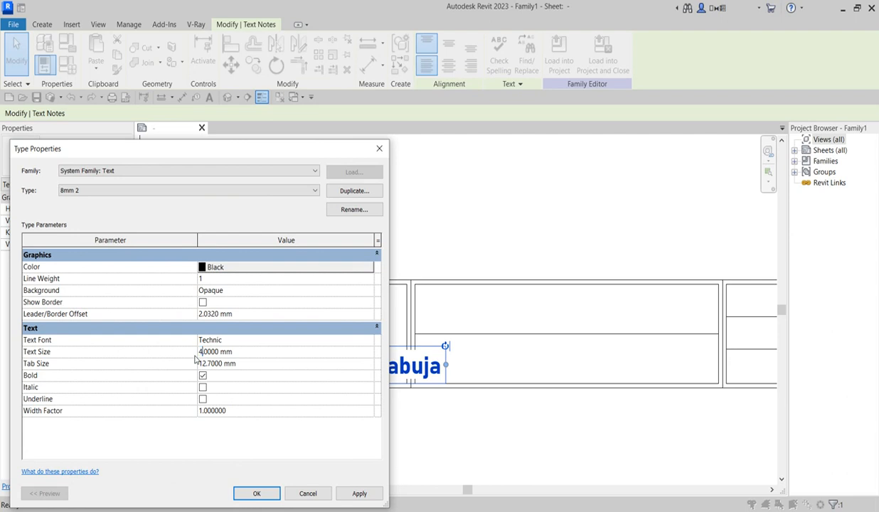
pyautogui.click(256, 493)
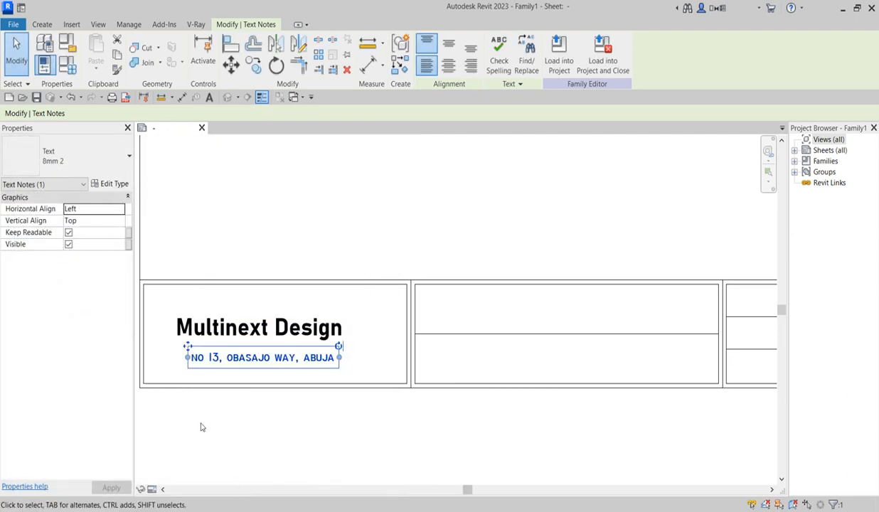
pyautogui.click(256, 429)
pyautogui.scroll(-3, 298, 425)
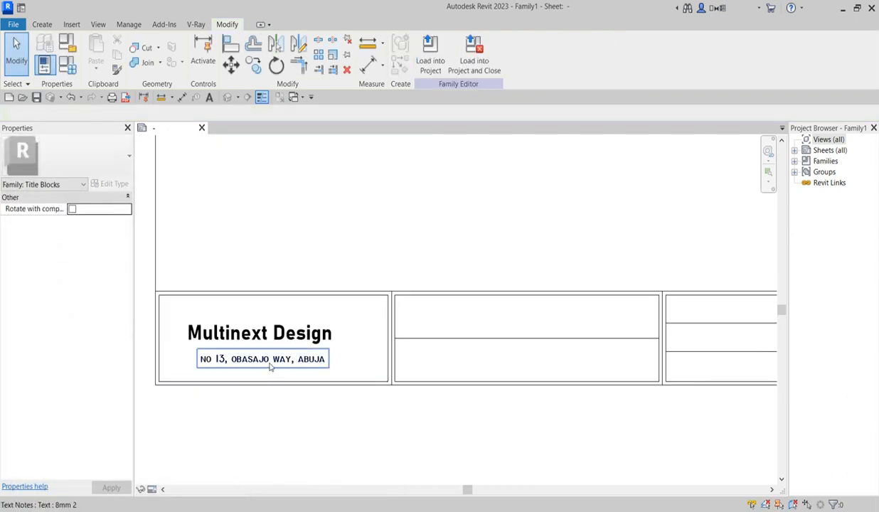
# Step: Deselect everything and start placing a label with the 8mm Tag Label type
pyautogui.scroll(2, 278, 400)
pyautogui.scroll(-2, 268, 365)
pyautogui.click(370, 270)
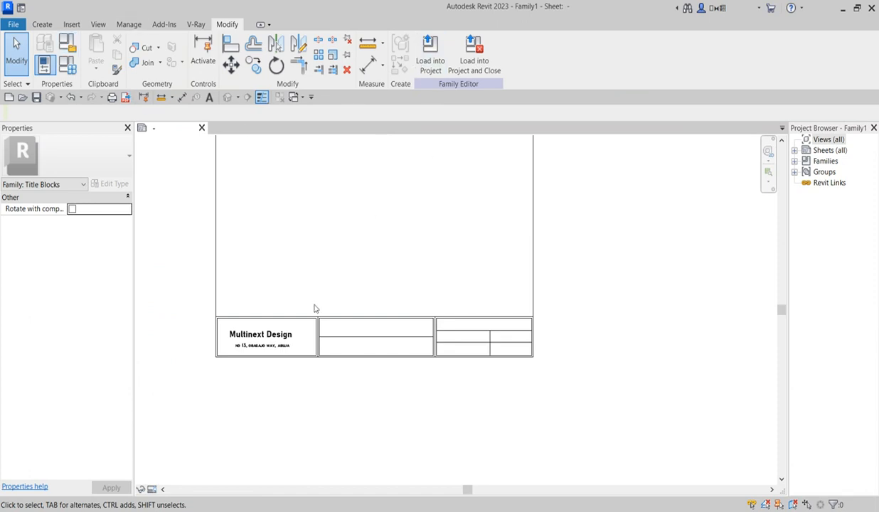
pyautogui.click(567, 377)
pyautogui.click(37, 25)
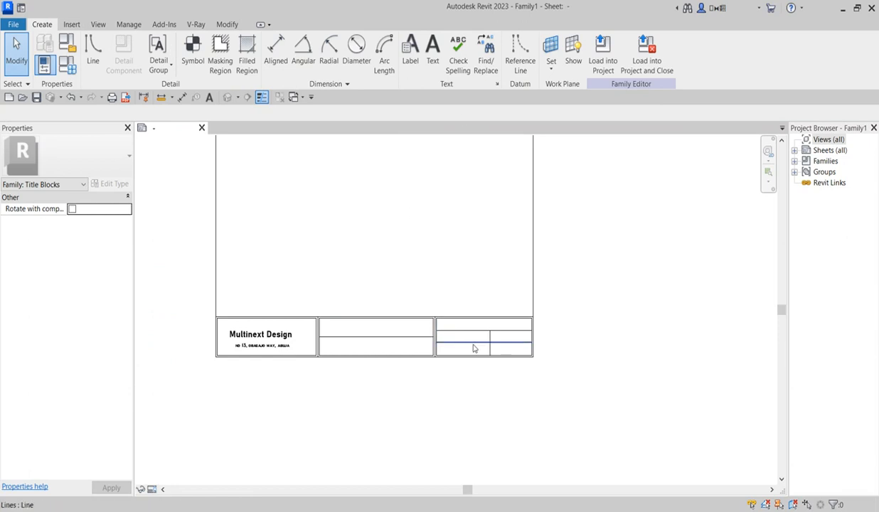
pyautogui.scroll(2, 471, 348)
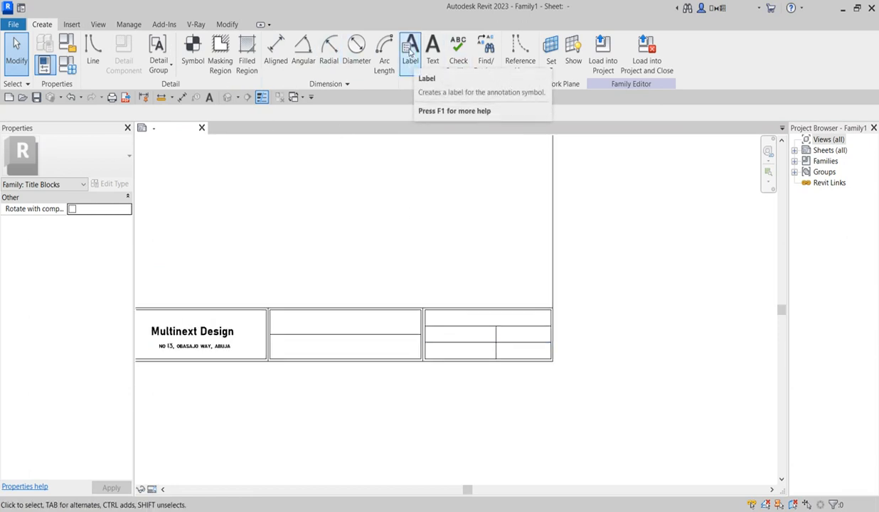
pyautogui.click(411, 56)
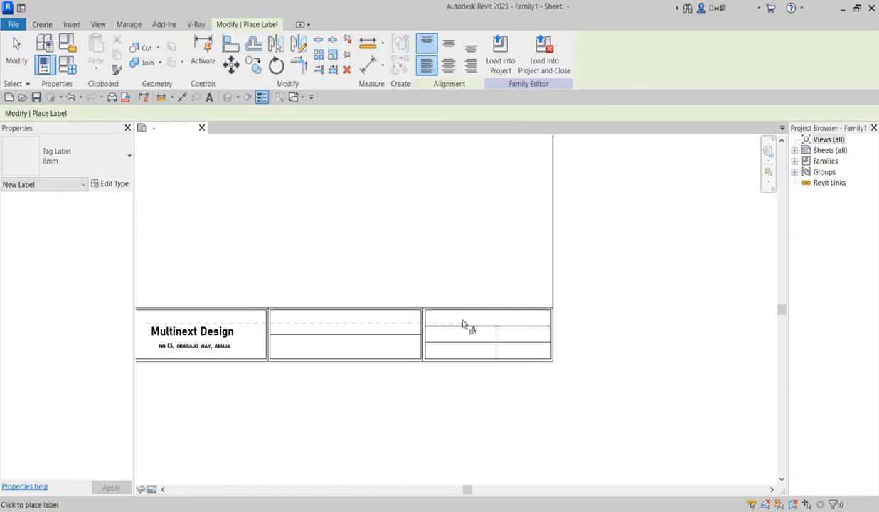
# Step: Zoom in on the title block's right-hand panel
pyautogui.scroll(1, 478, 340)
pyautogui.scroll(1, 473, 329)
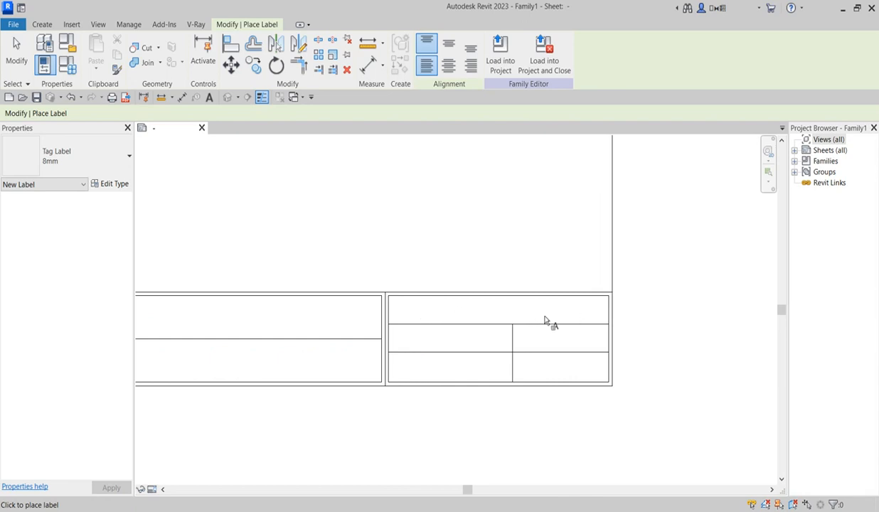
pyautogui.scroll(-1, 551, 311)
pyautogui.scroll(1, 490, 313)
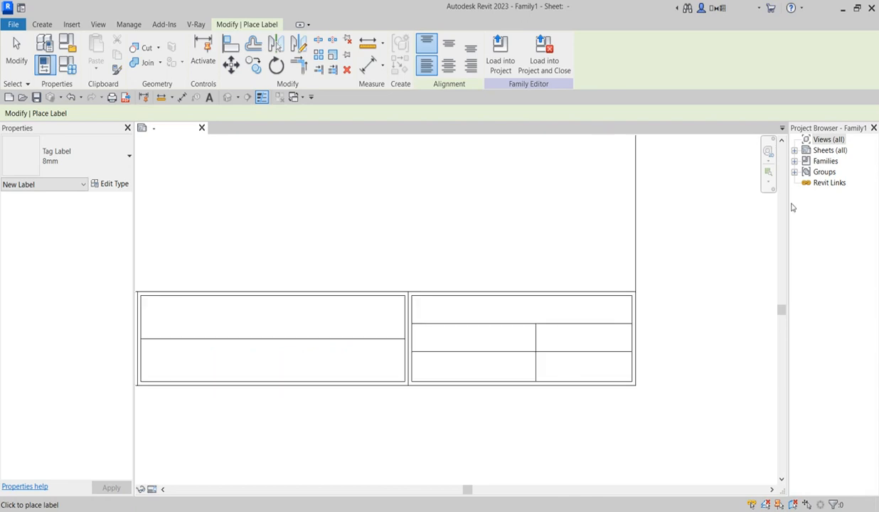
pyautogui.scroll(-1, 567, 324)
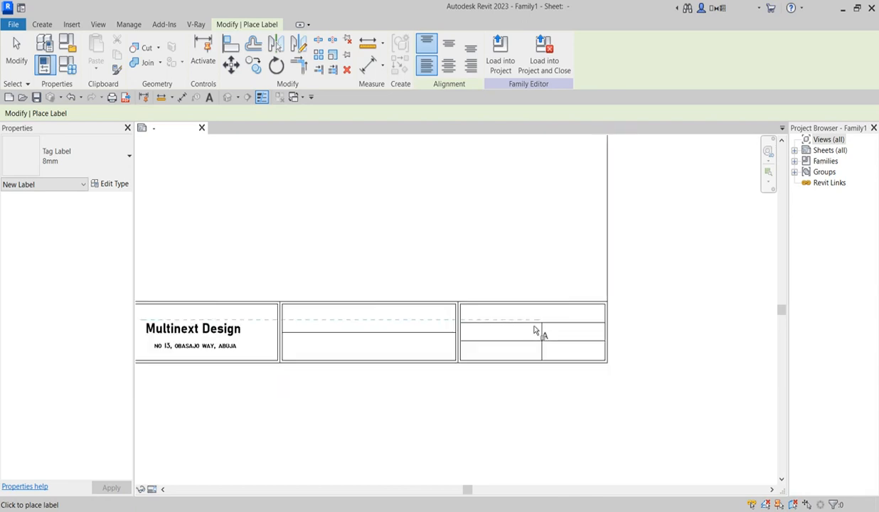
pyautogui.scroll(-1, 537, 328)
pyautogui.scroll(1, 526, 333)
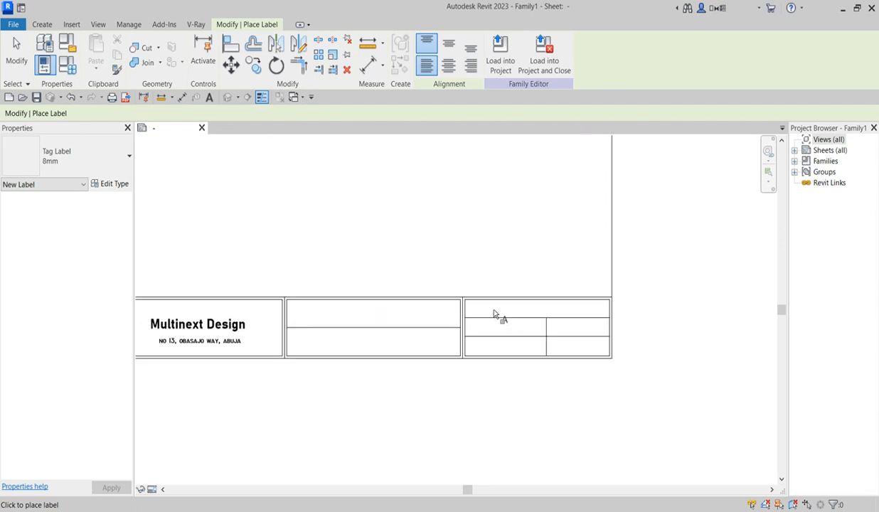
# Step: Place a label with the Sheet Name parameter in the right panel's top cell
pyautogui.click(486, 313)
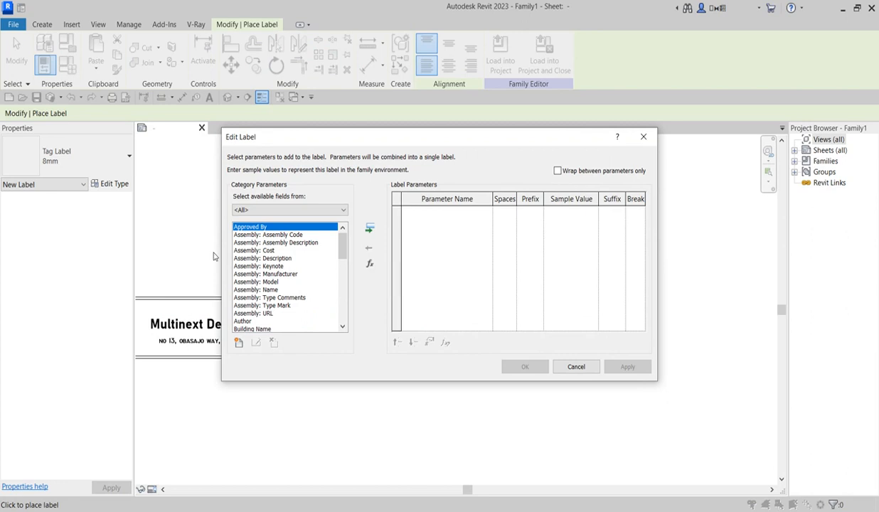
pyautogui.scroll(-5, 282, 318)
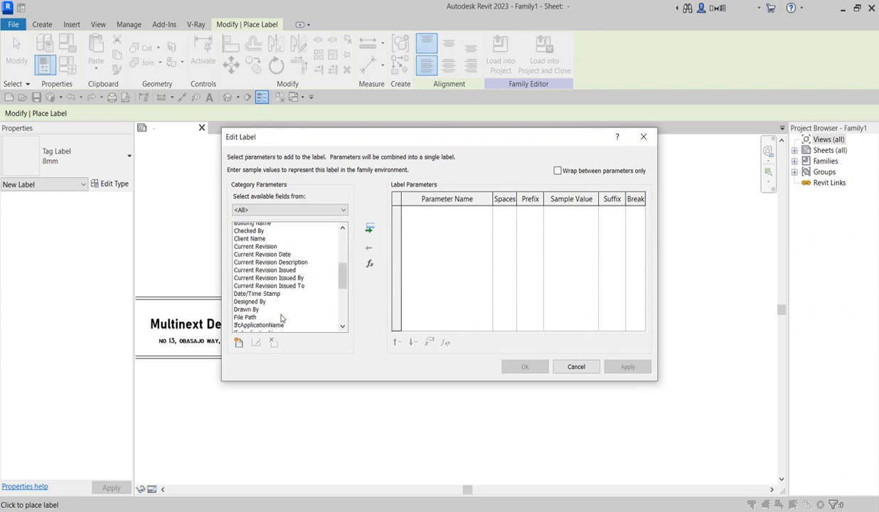
pyautogui.scroll(-3, 282, 318)
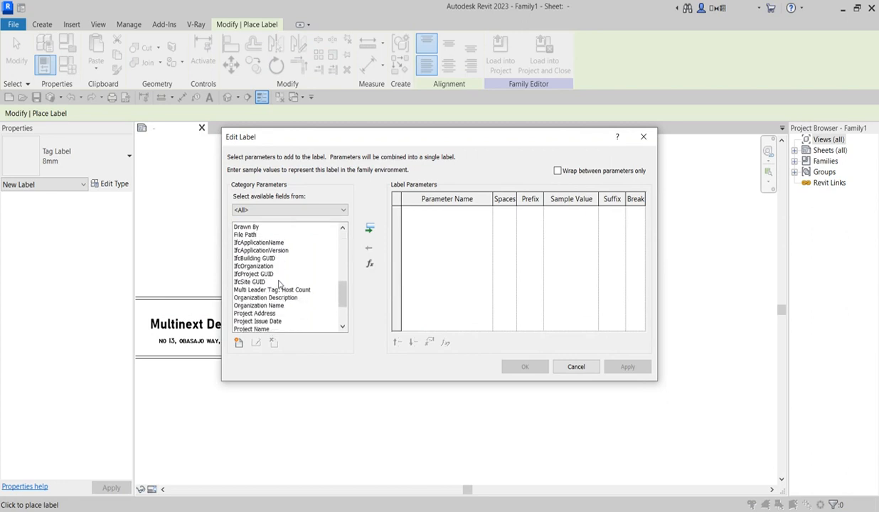
pyautogui.scroll(-3, 278, 285)
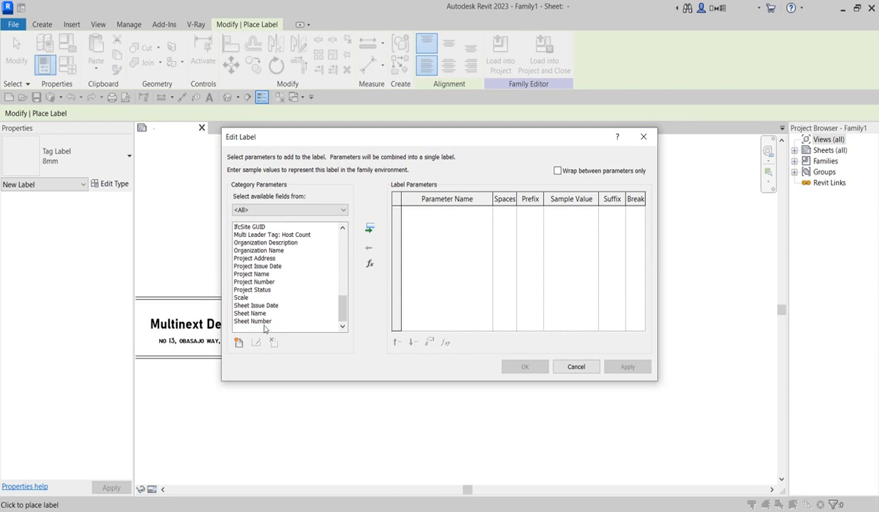
pyautogui.click(257, 313)
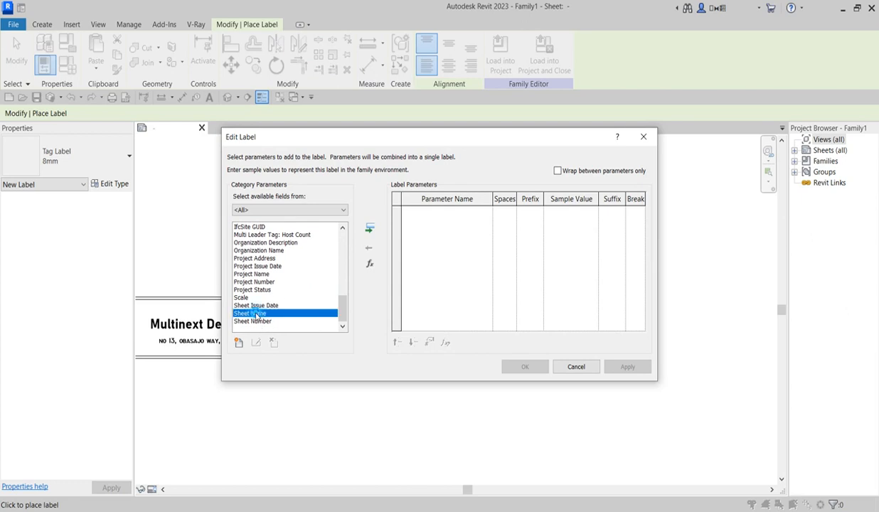
pyautogui.click(369, 228)
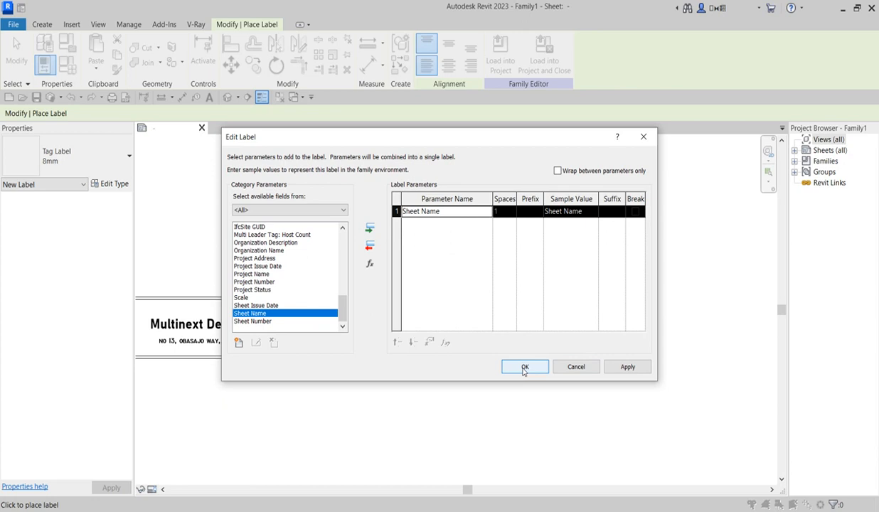
pyautogui.click(524, 367)
# Step: Widen the Sheet Name label so it fits on one line, then reselect it
pyautogui.scroll(1, 551, 331)
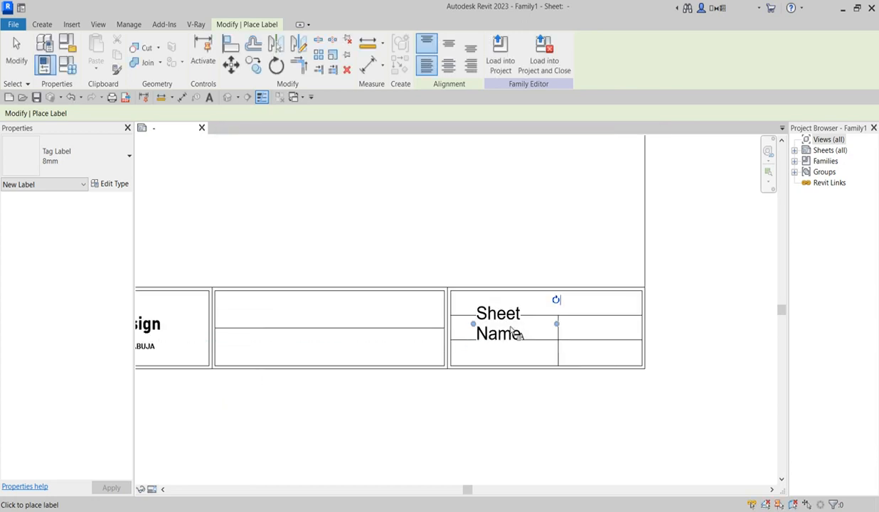
pyautogui.moveTo(560, 333); pyautogui.dragTo(626, 305)
pyautogui.click(424, 281)
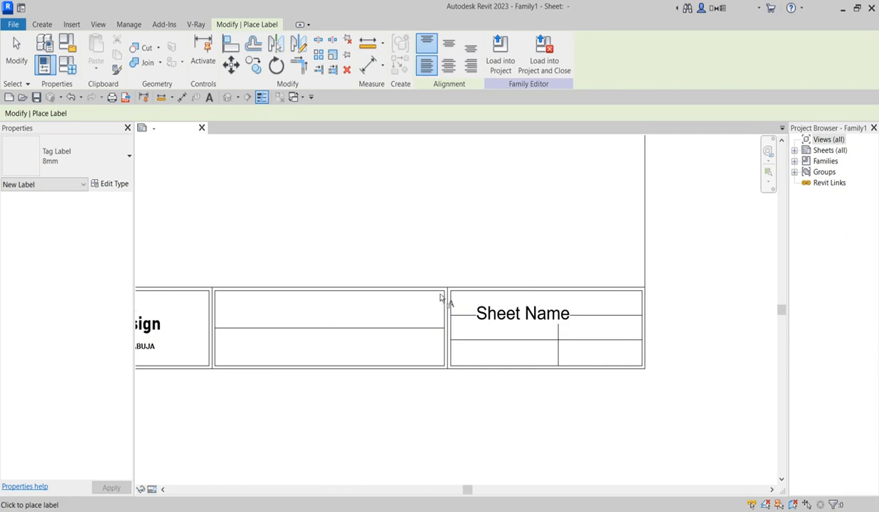
pyautogui.press('Escape')
pyautogui.click(483, 314)
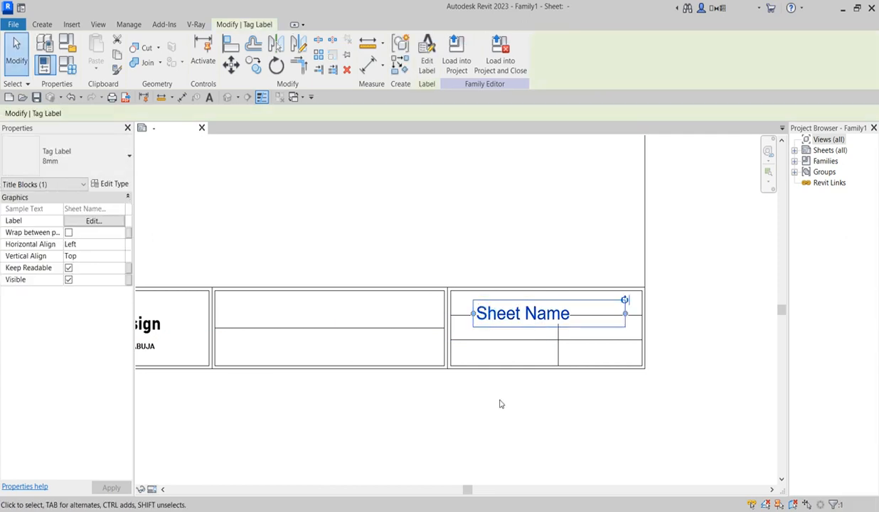
# Step: Nudge the Sheet Name label up and set its font to Technic at 5 mm
pyautogui.press('Up')
pyautogui.press('Up')
pyautogui.press('Up')
pyautogui.press('Up')
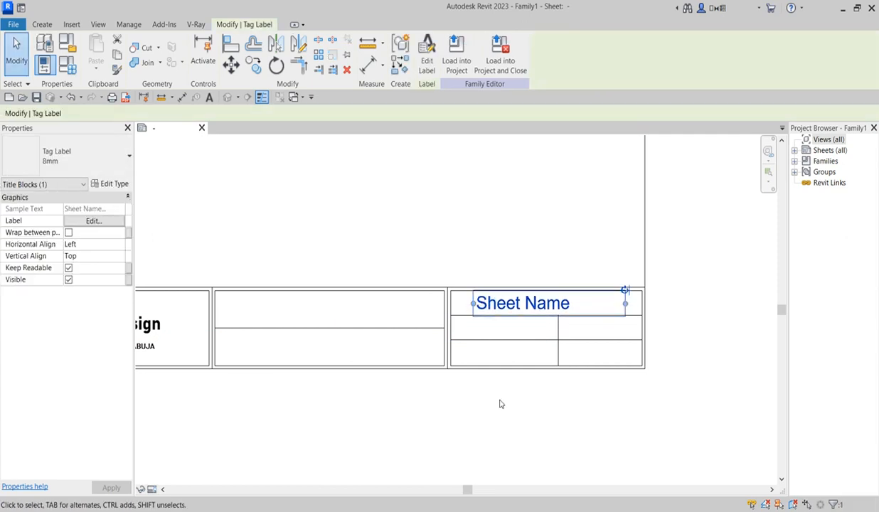
pyautogui.click(118, 184)
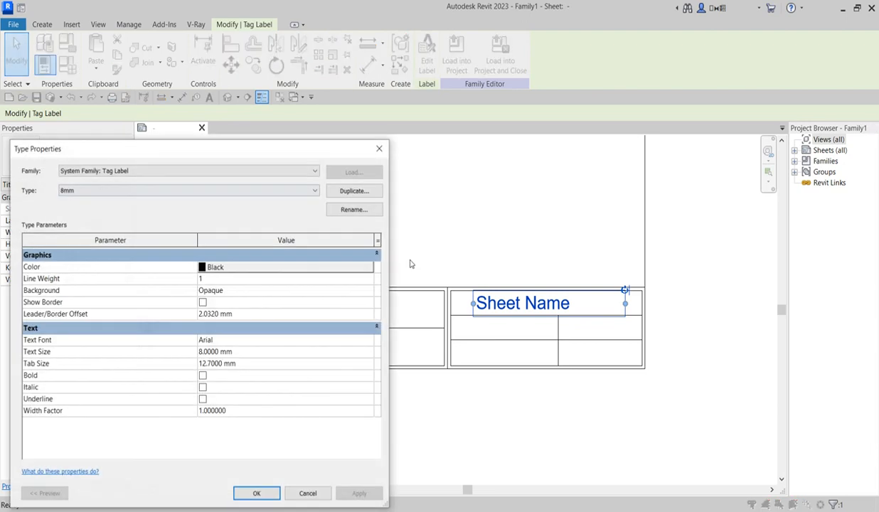
pyautogui.click(342, 340)
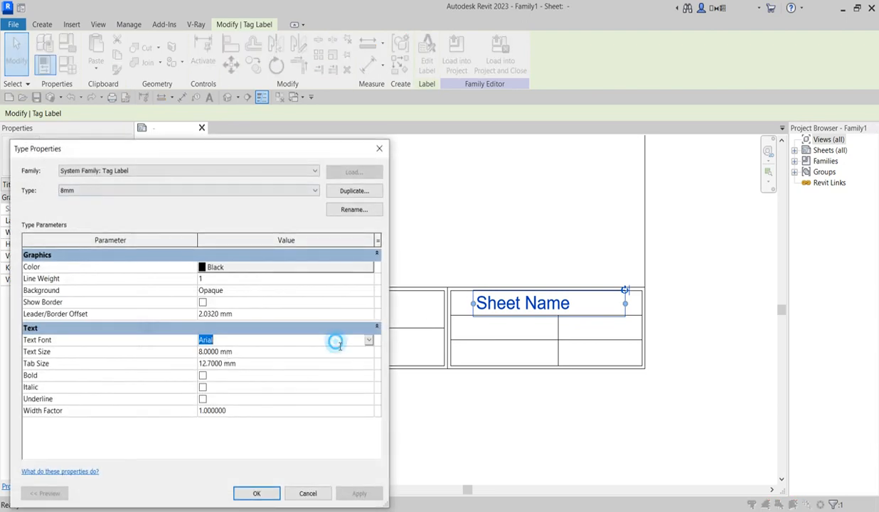
pyautogui.write('Technic')
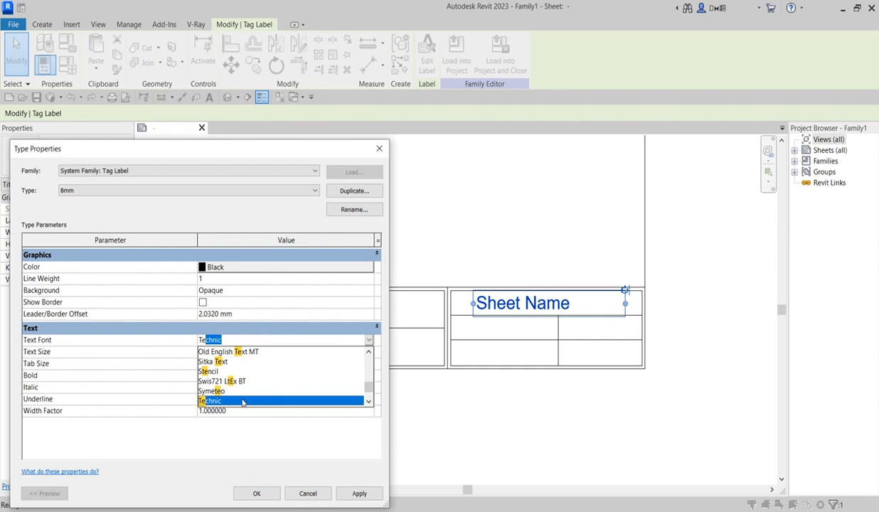
pyautogui.click(213, 400)
pyautogui.click(204, 353)
pyautogui.moveTo(205, 352); pyautogui.dragTo(188, 353)
pyautogui.write('5')
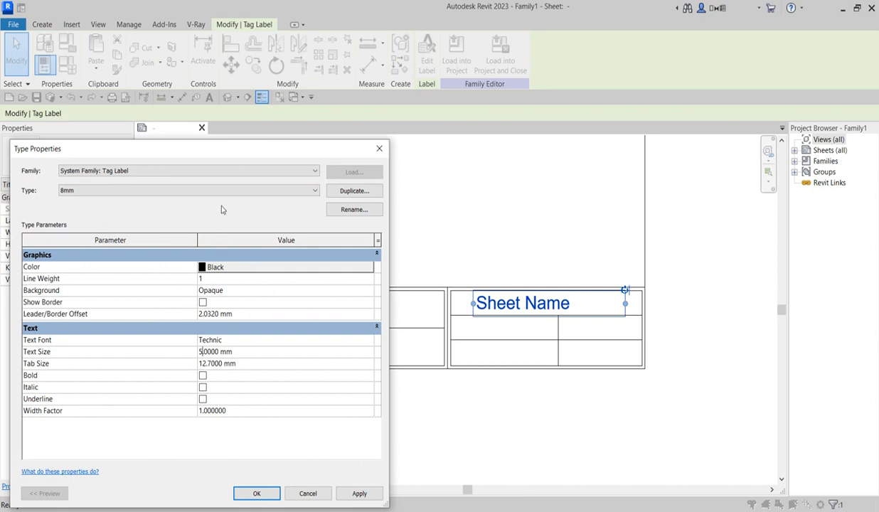
# Step: Save these settings as a new label type named 8mm 2 and apply it
pyautogui.click(363, 191)
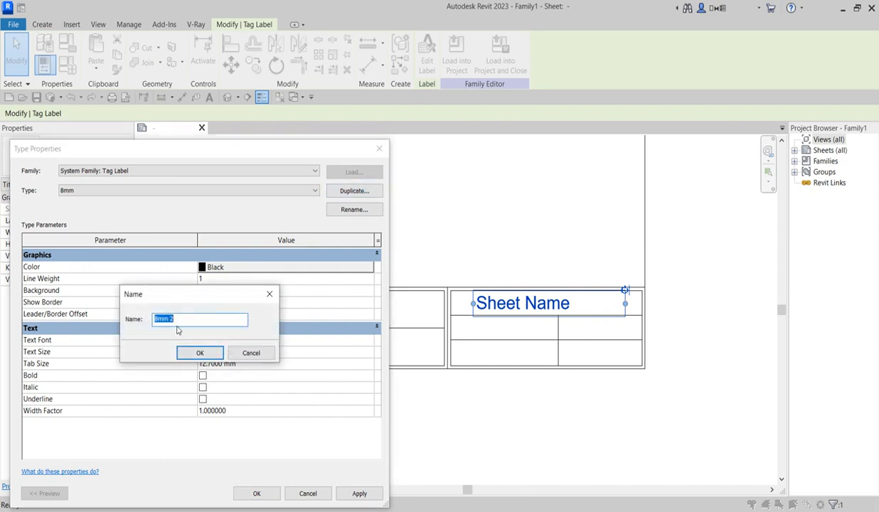
pyautogui.click(193, 349)
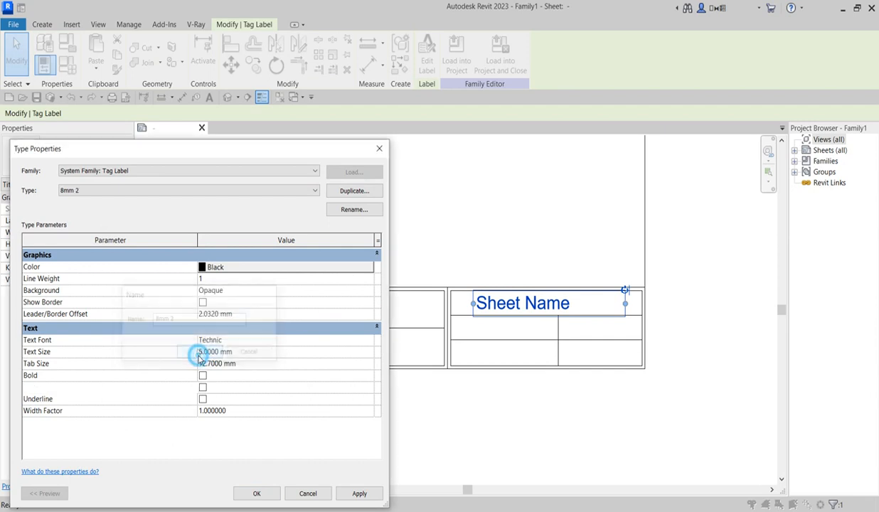
pyautogui.click(266, 493)
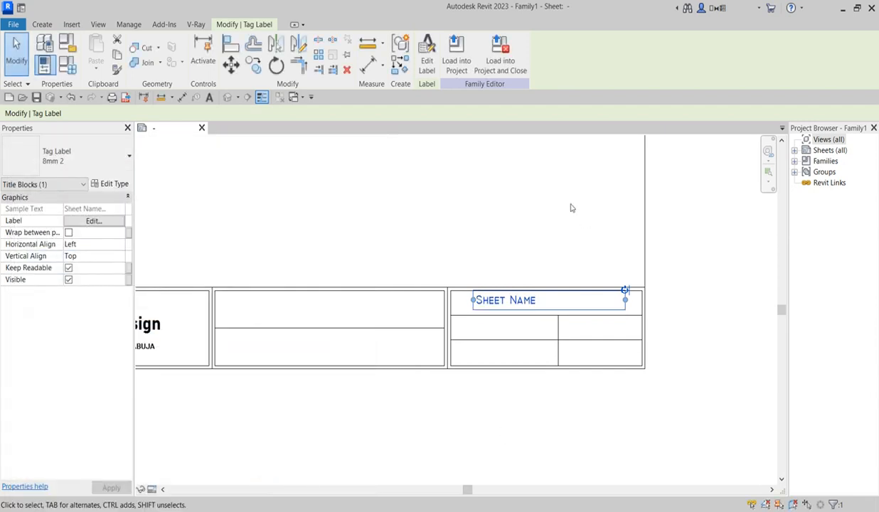
pyautogui.click(555, 199)
pyautogui.scroll(2, 501, 305)
pyautogui.scroll(-3, 512, 334)
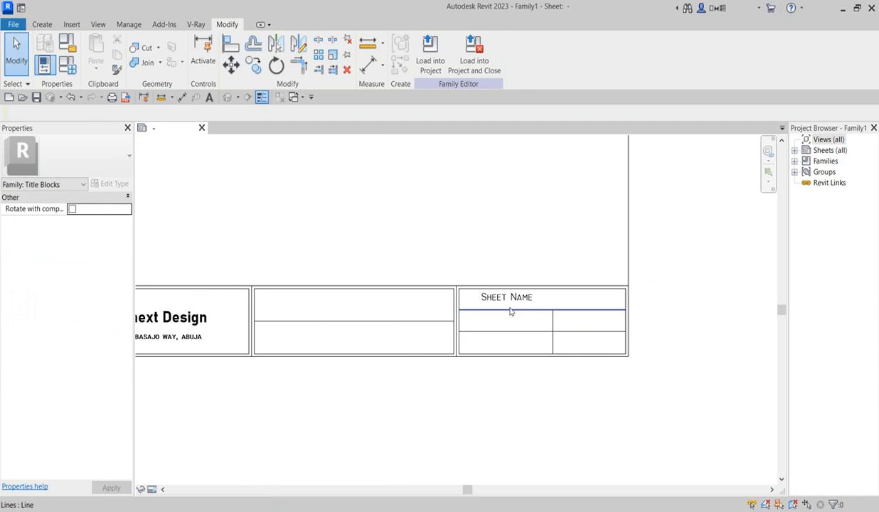
pyautogui.scroll(2, 509, 314)
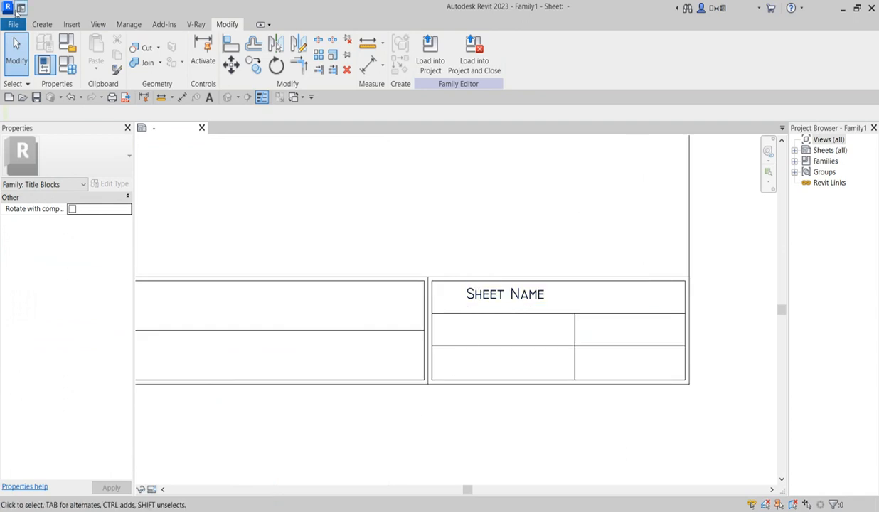
# Step: Place a Sheet Number label, showing A101, in the cell below Sheet Name
pyautogui.click(40, 24)
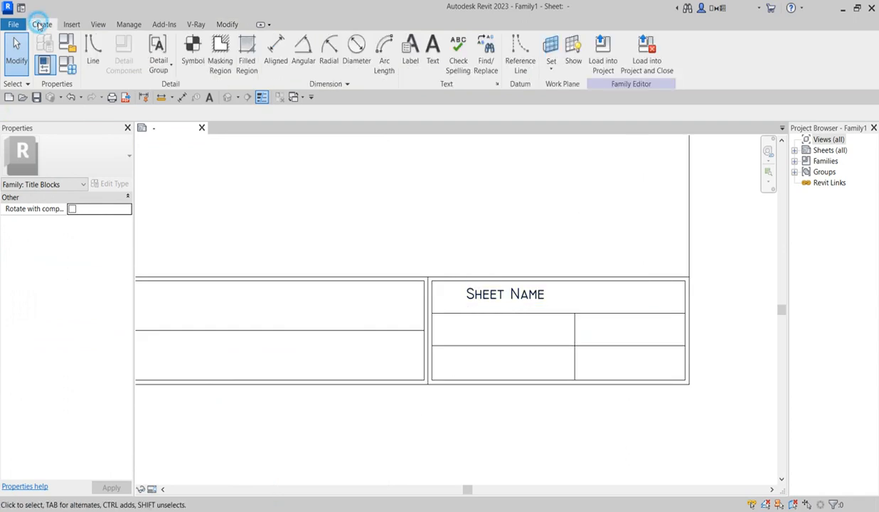
pyautogui.click(411, 49)
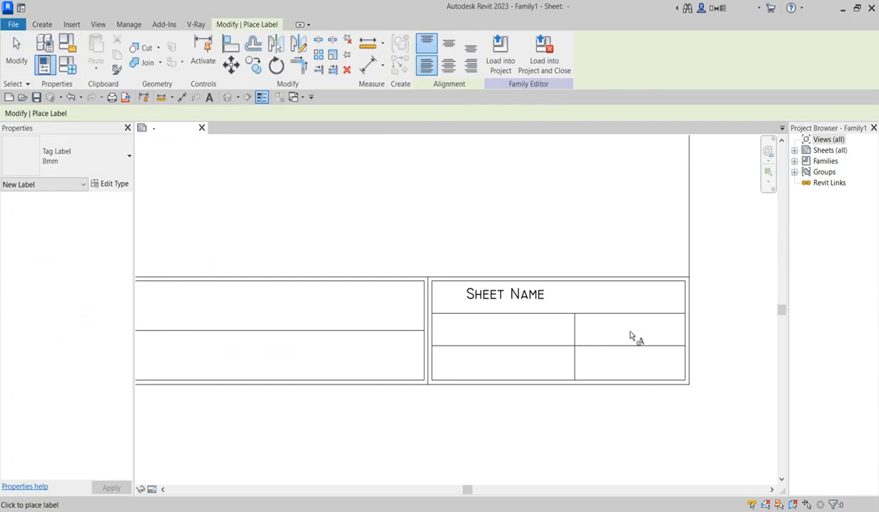
pyautogui.click(459, 333)
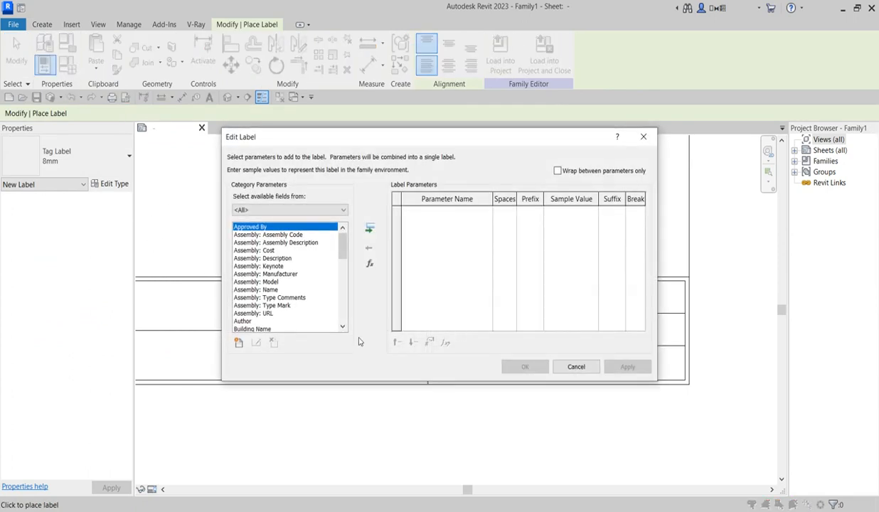
pyautogui.moveTo(343, 246); pyautogui.dragTo(341, 310)
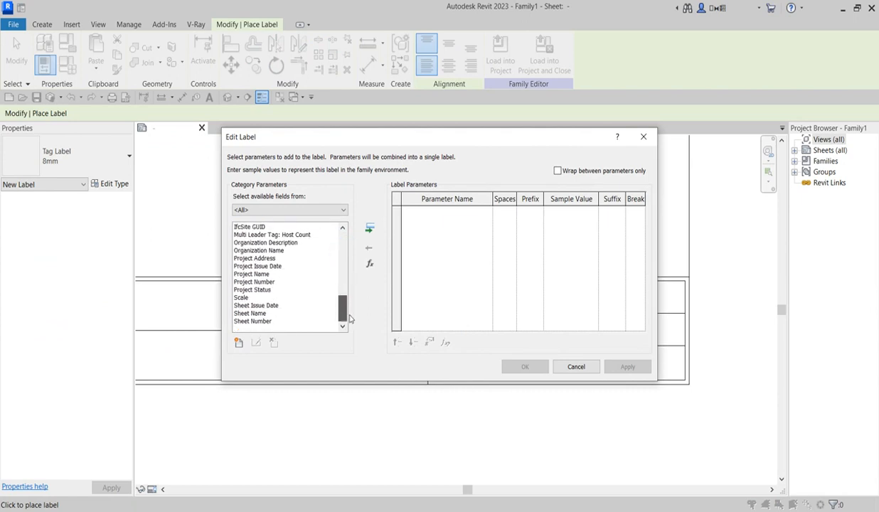
pyautogui.doubleClick(256, 322)
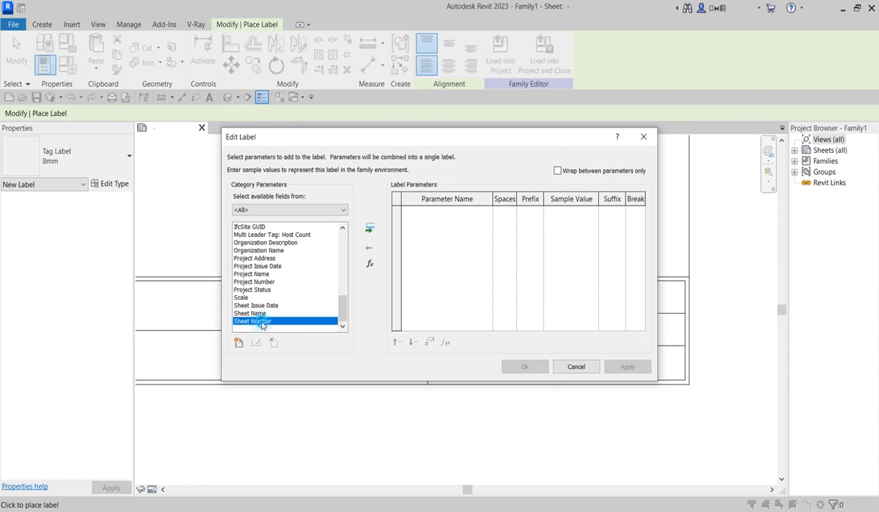
pyautogui.click(369, 228)
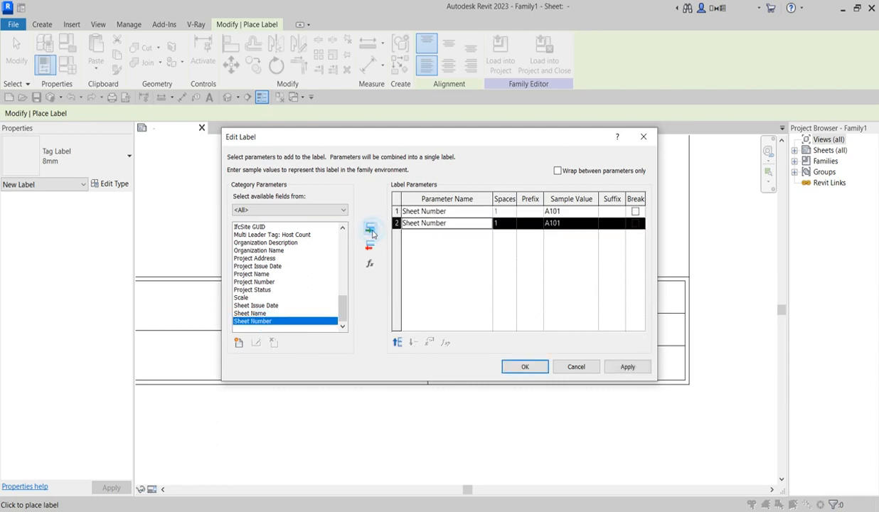
pyautogui.click(419, 212)
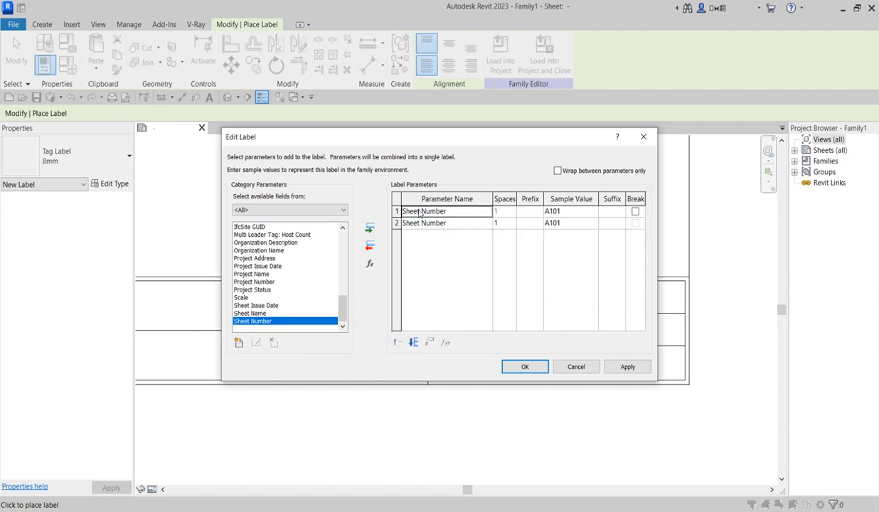
pyautogui.click(370, 246)
pyautogui.click(525, 366)
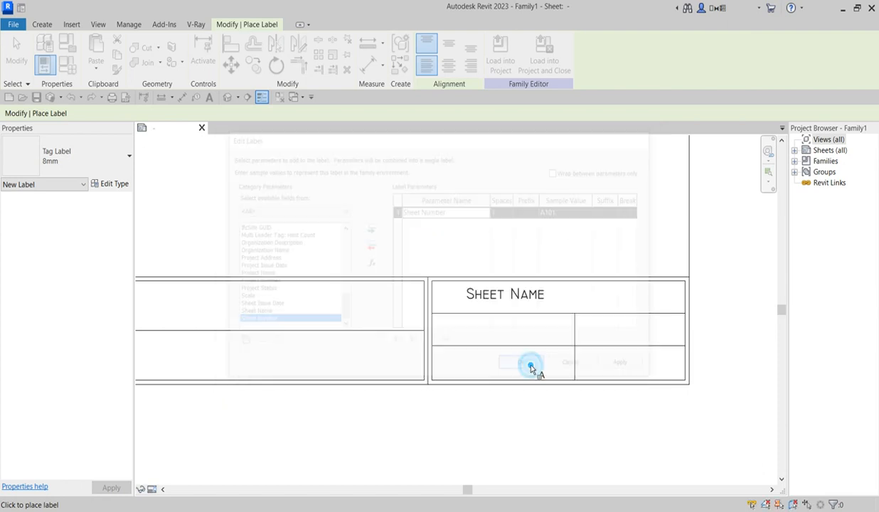
# Step: Nudge the A101 label up slightly within its cell
pyautogui.click(448, 370)
pyautogui.press('Escape')
pyautogui.press('Escape')
pyautogui.click(462, 338)
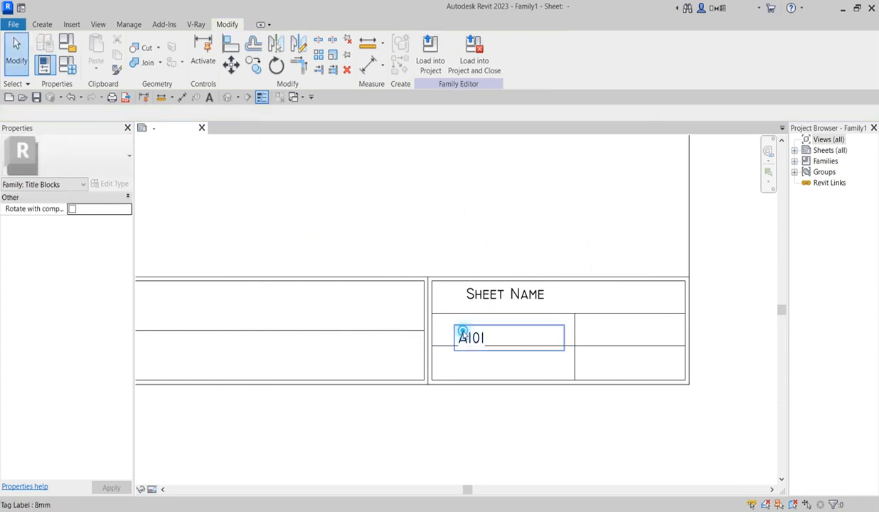
pyautogui.press('Up')
pyautogui.press('Up')
pyautogui.press('Up')
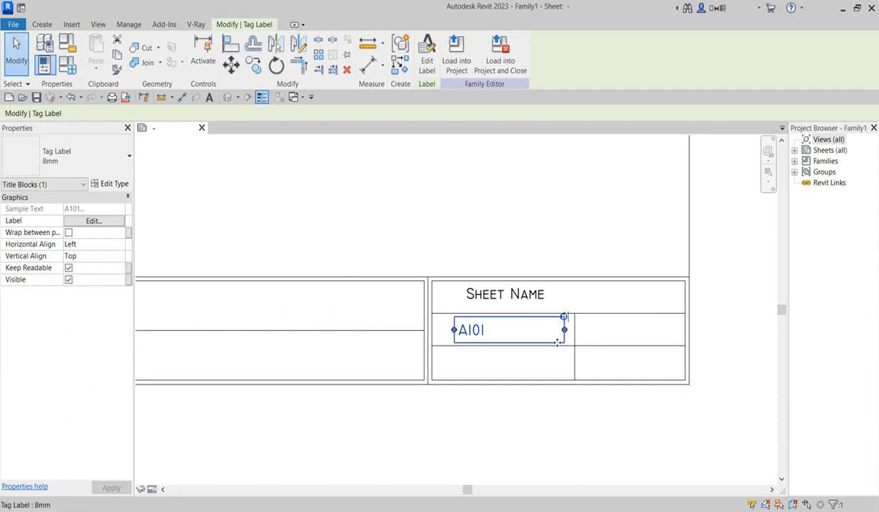
pyautogui.click(116, 163)
pyautogui.click(324, 218)
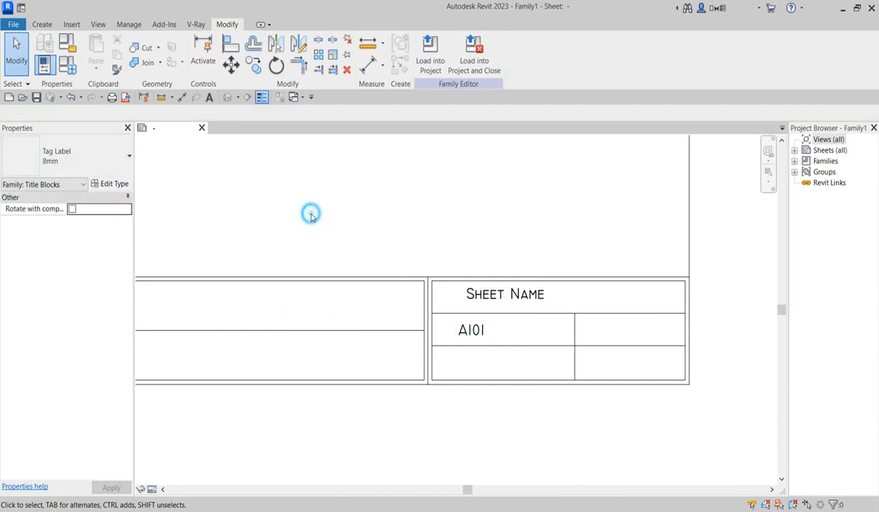
pyautogui.click(483, 334)
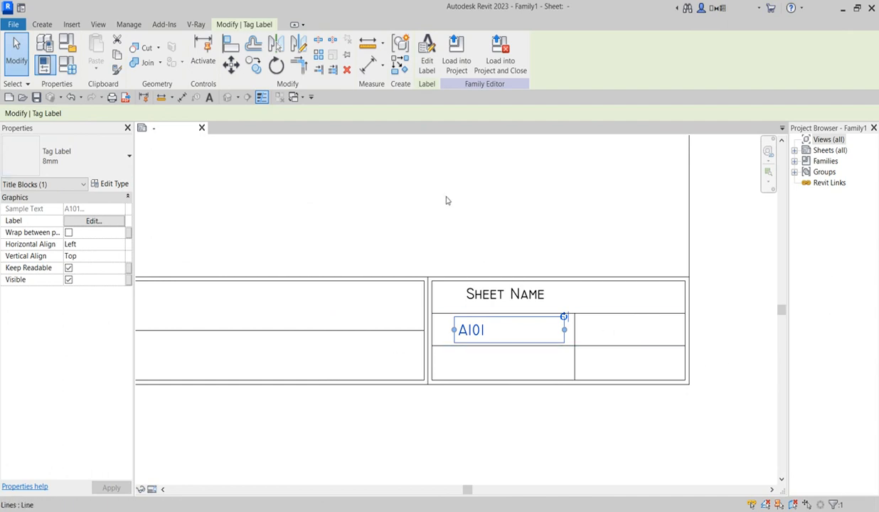
pyautogui.click(409, 164)
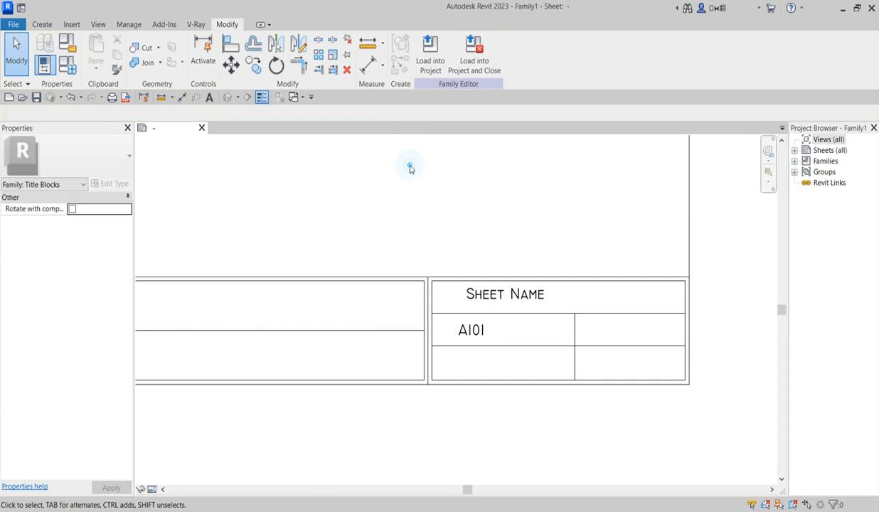
# Step: Place a Drawn By label, showing DRW, in the cell right of A101
pyautogui.click(42, 24)
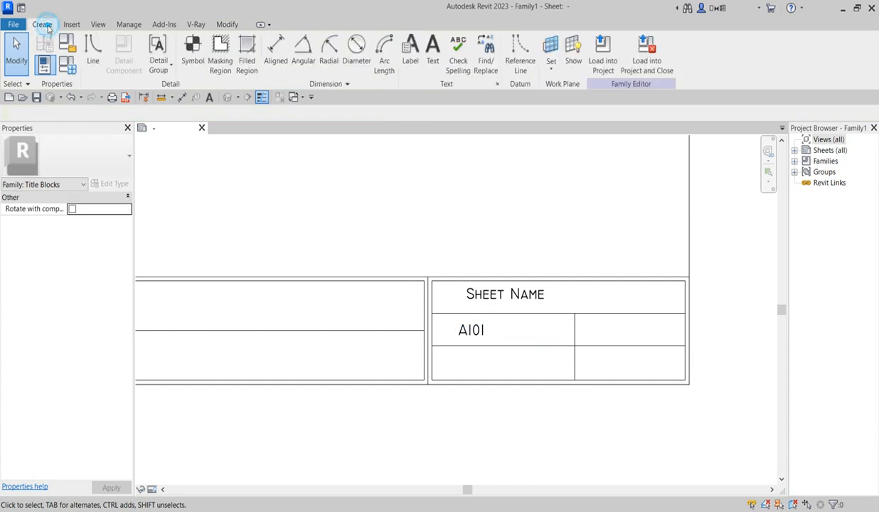
pyautogui.click(411, 57)
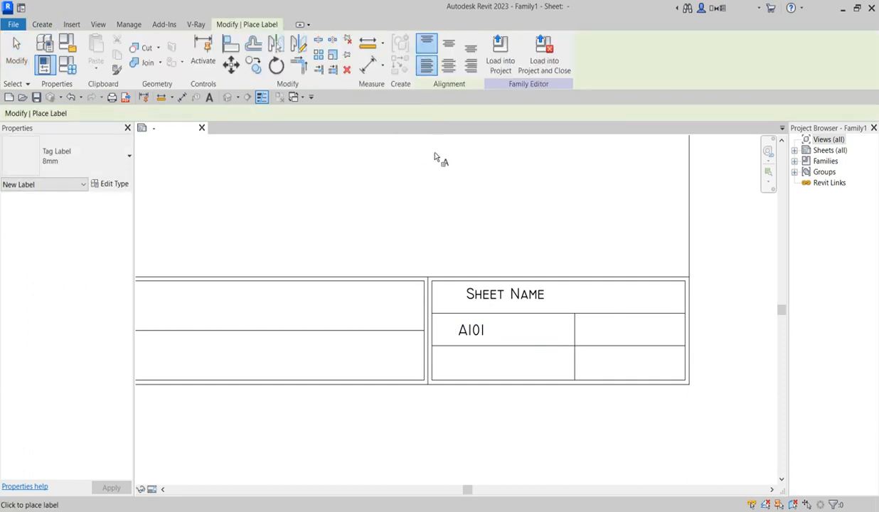
pyautogui.click(597, 330)
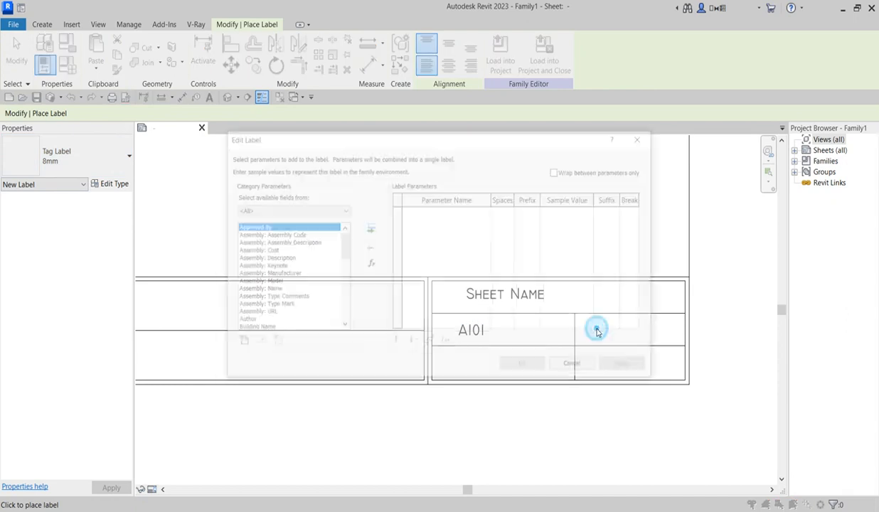
pyautogui.moveTo(342, 244); pyautogui.dragTo(349, 280)
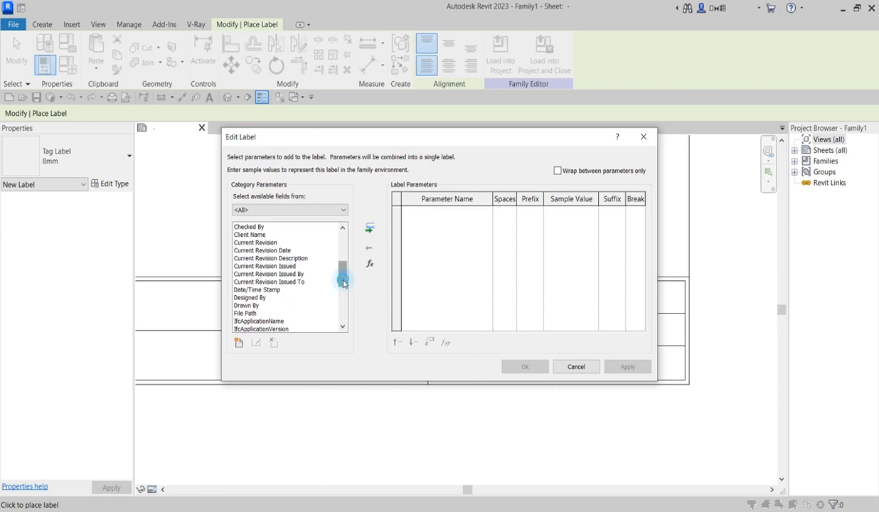
pyautogui.moveTo(343, 283)
pyautogui.mouseDown()
pyautogui.moveTo(340, 250)
pyautogui.moveTo(345, 276)
pyautogui.mouseUp()
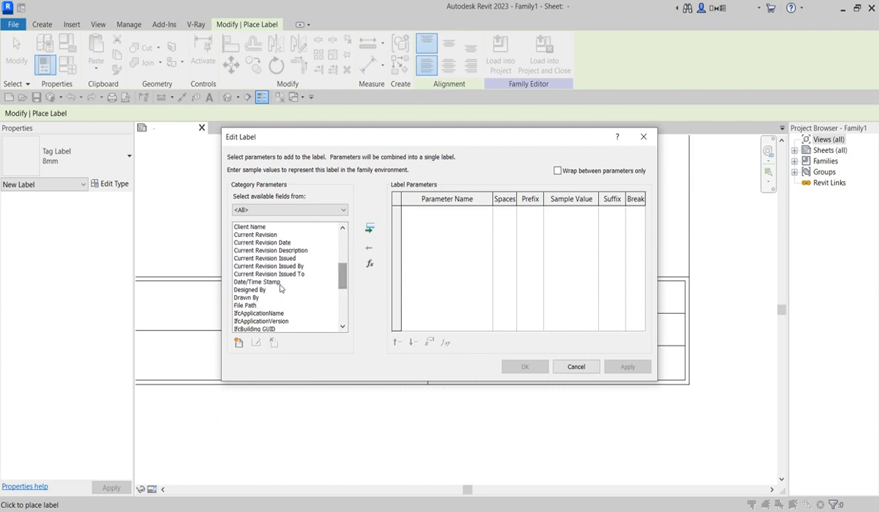
pyautogui.click(244, 298)
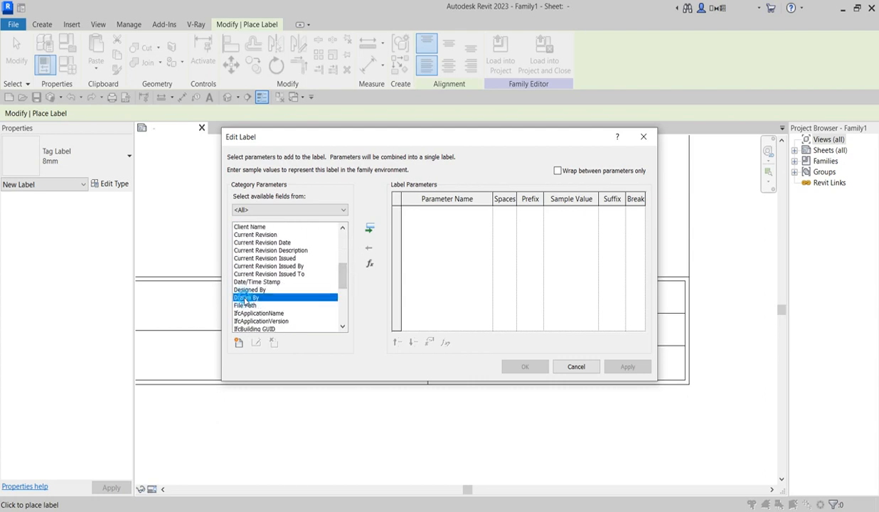
pyautogui.click(369, 230)
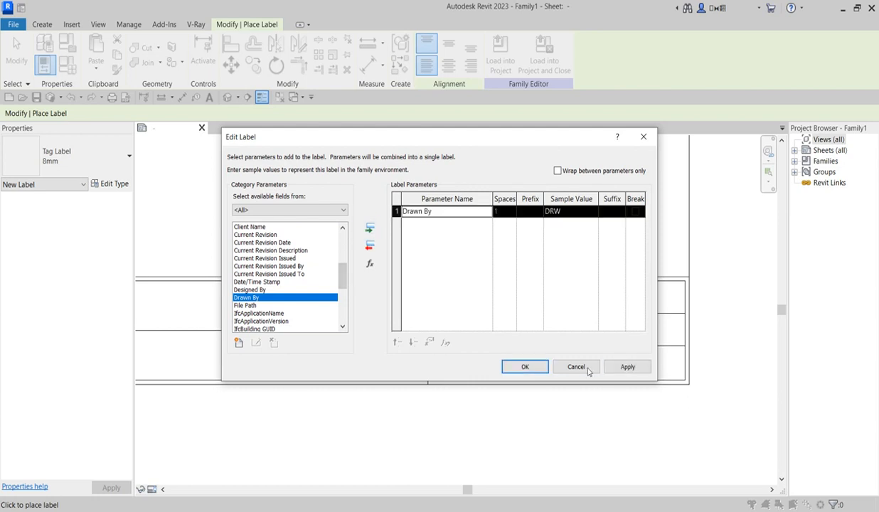
pyautogui.click(525, 367)
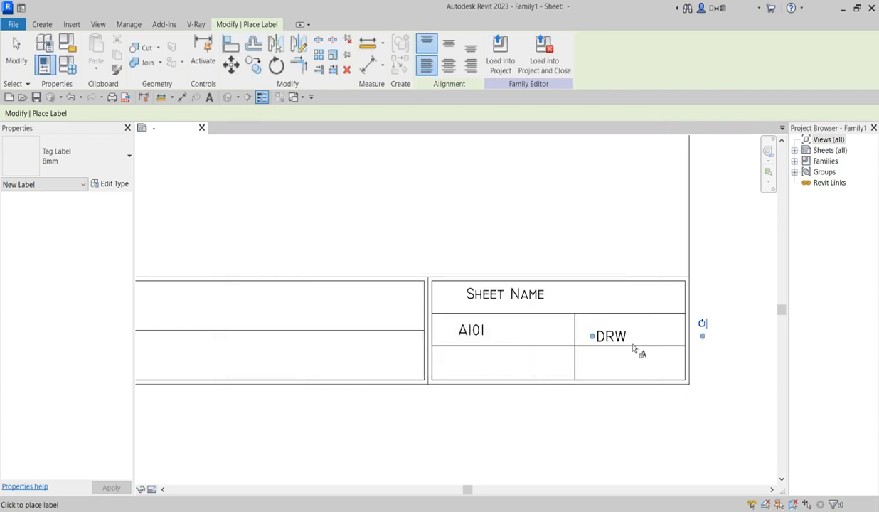
# Step: Nudge the DRW label up and left, then zoom out
pyautogui.press('Escape')
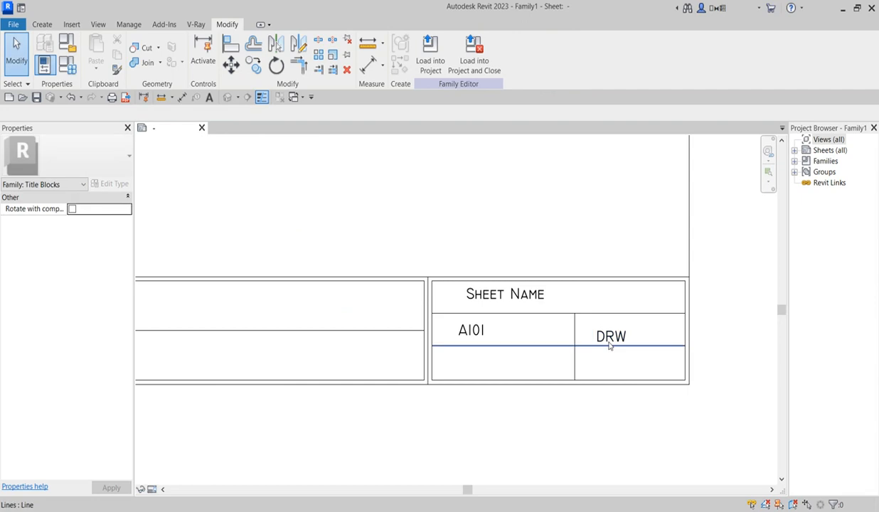
pyautogui.click(609, 334)
pyautogui.press('Up')
pyautogui.press('Up')
pyautogui.press('Left')
pyautogui.press('Left')
pyautogui.press('Left')
pyautogui.press('Left')
pyautogui.press('Left')
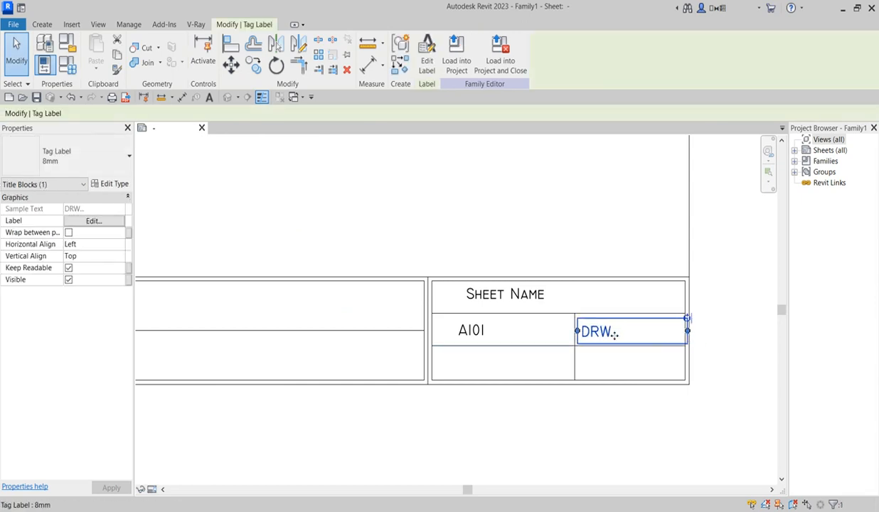
pyautogui.click(608, 370)
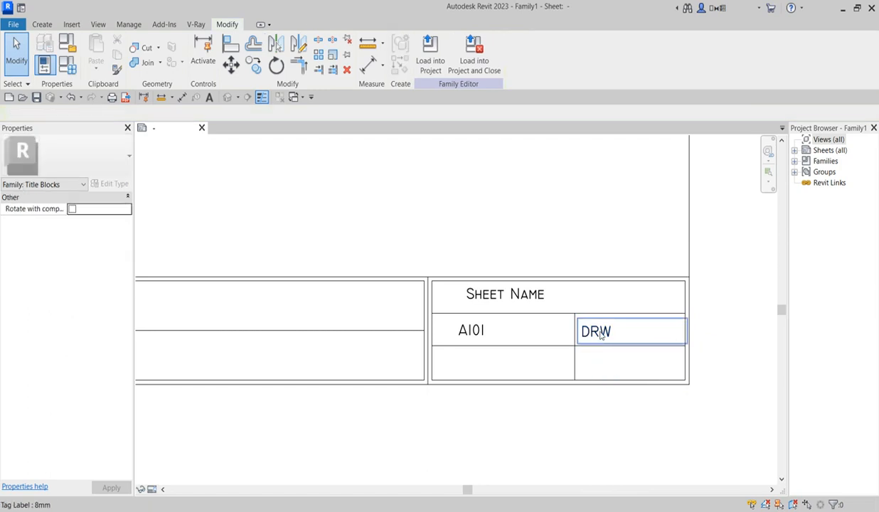
pyautogui.scroll(-2, 478, 345)
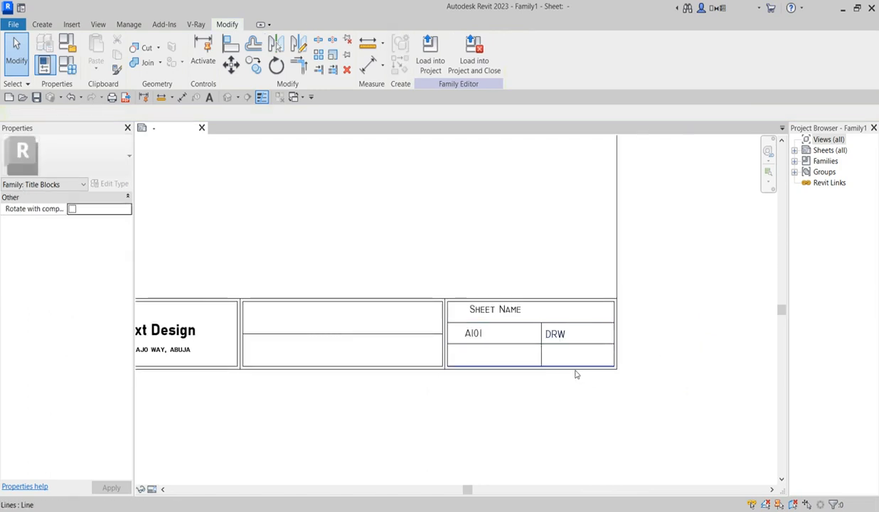
pyautogui.scroll(-1, 580, 412)
pyautogui.scroll(2, 520, 394)
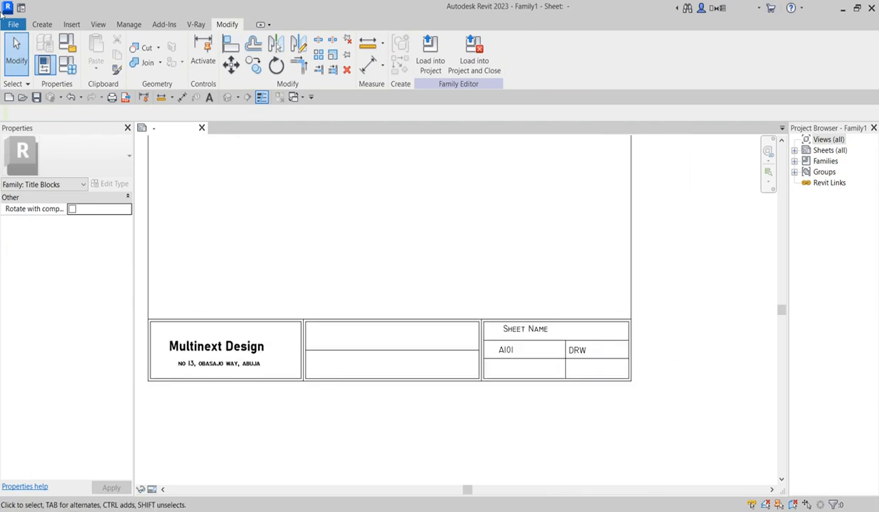
# Step: Start a new label in the title block's middle compartment
pyautogui.click(47, 22)
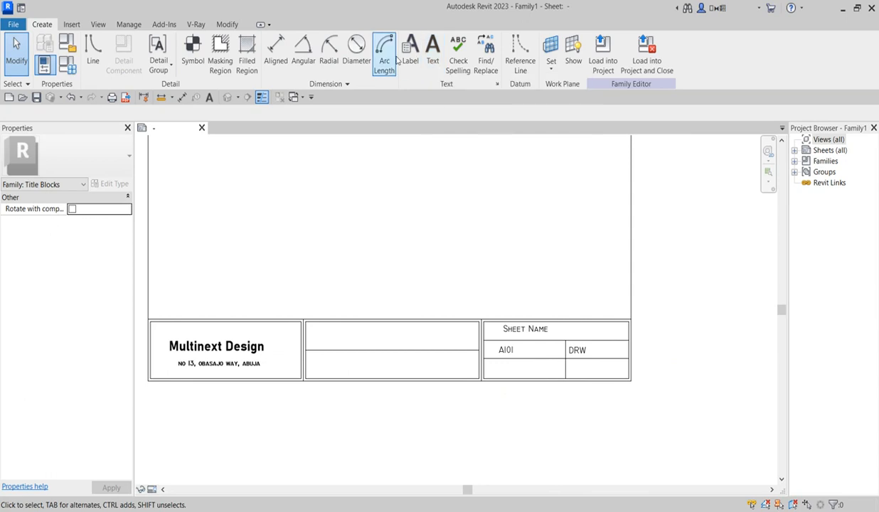
pyautogui.click(411, 53)
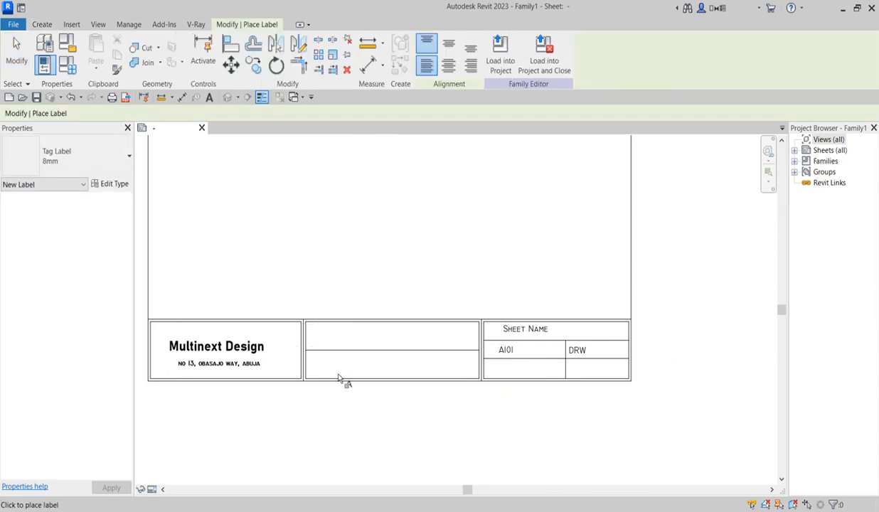
pyautogui.click(323, 335)
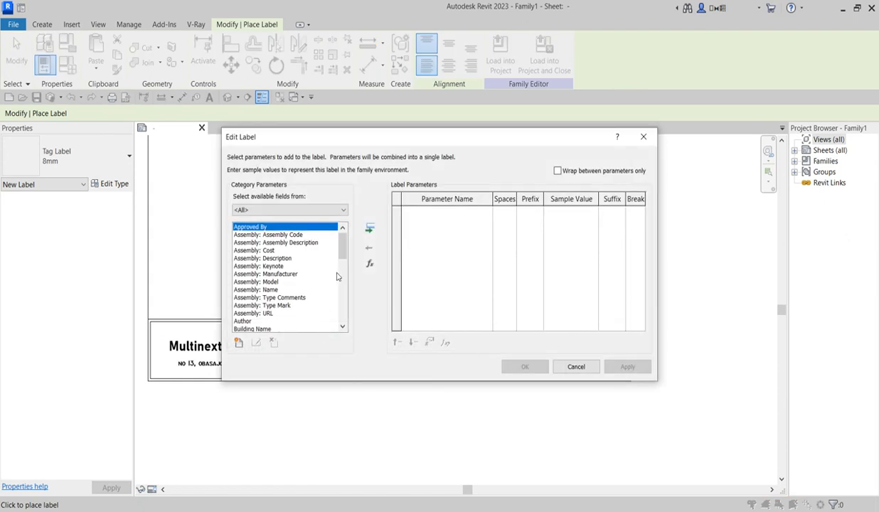
pyautogui.scroll(-2, 338, 256)
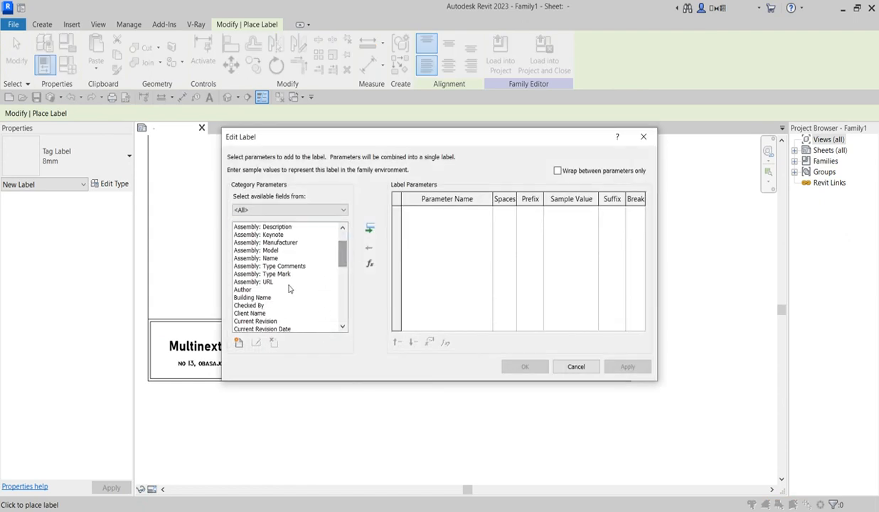
pyautogui.scroll(-1, 271, 321)
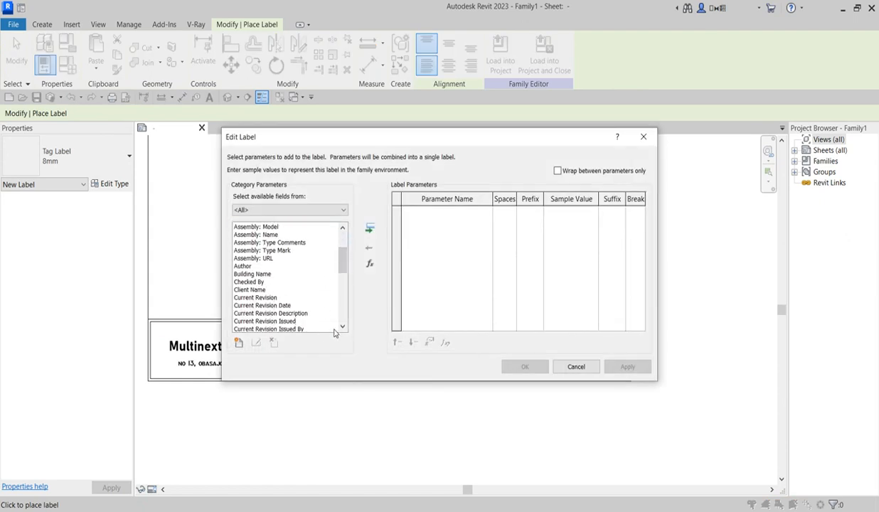
pyautogui.scroll(-2, 266, 304)
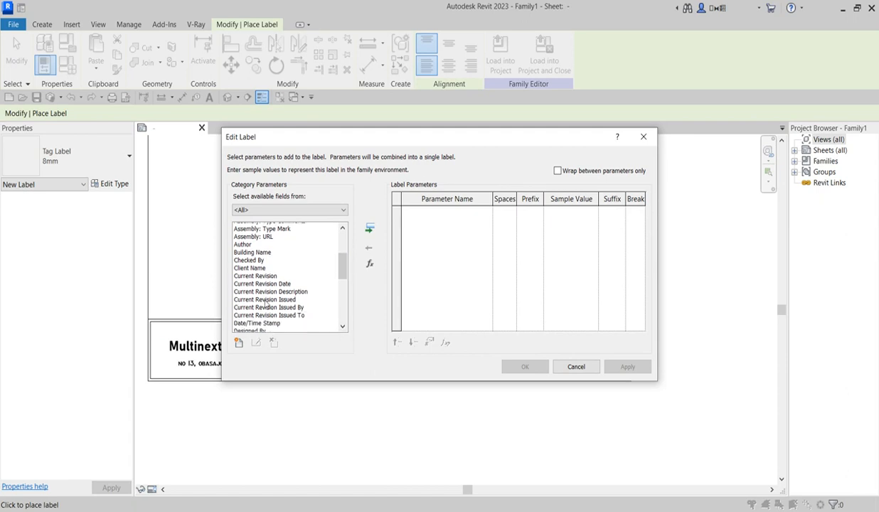
pyautogui.scroll(-1, 266, 304)
pyautogui.scroll(2, 266, 304)
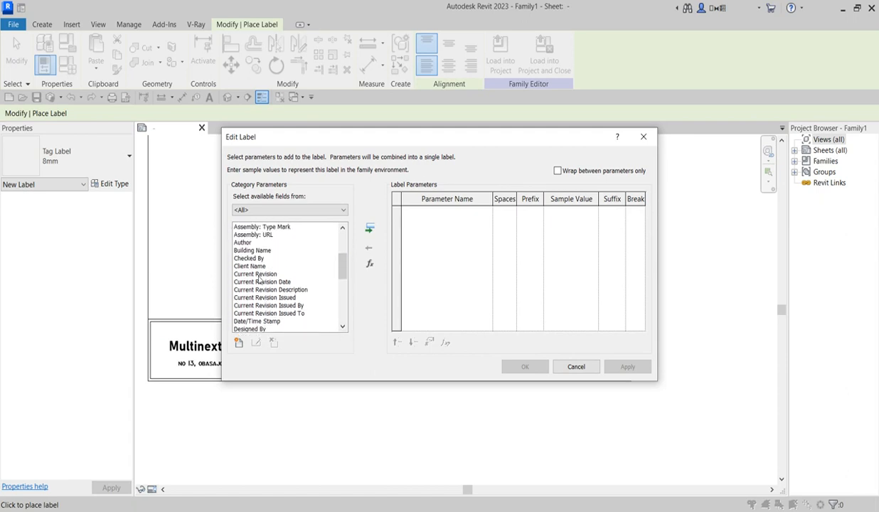
# Step: Assign the Client Name parameter to the label and select it
pyautogui.click(256, 267)
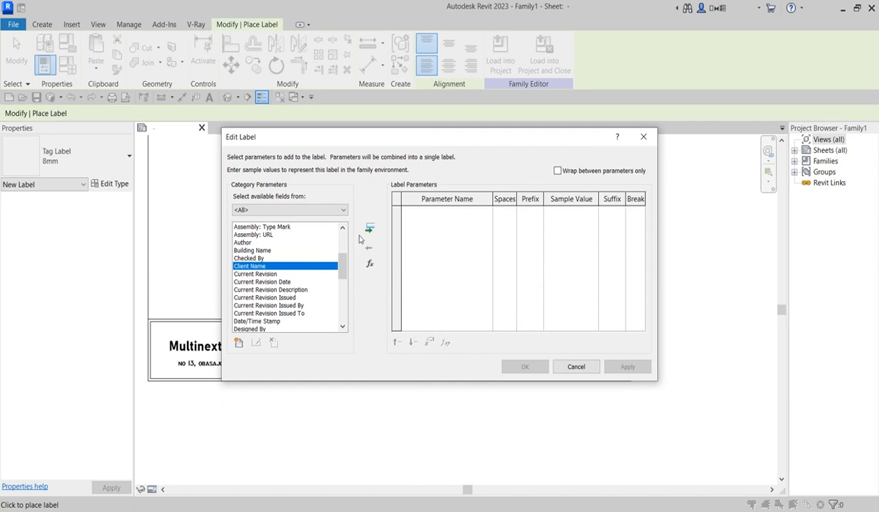
pyautogui.click(369, 229)
pyautogui.click(522, 367)
pyautogui.scroll(2, 324, 344)
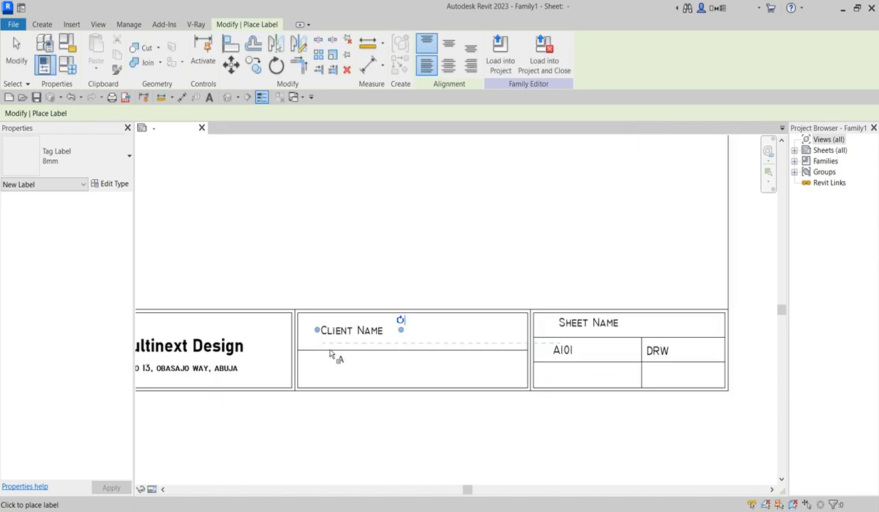
pyautogui.scroll(-2, 375, 359)
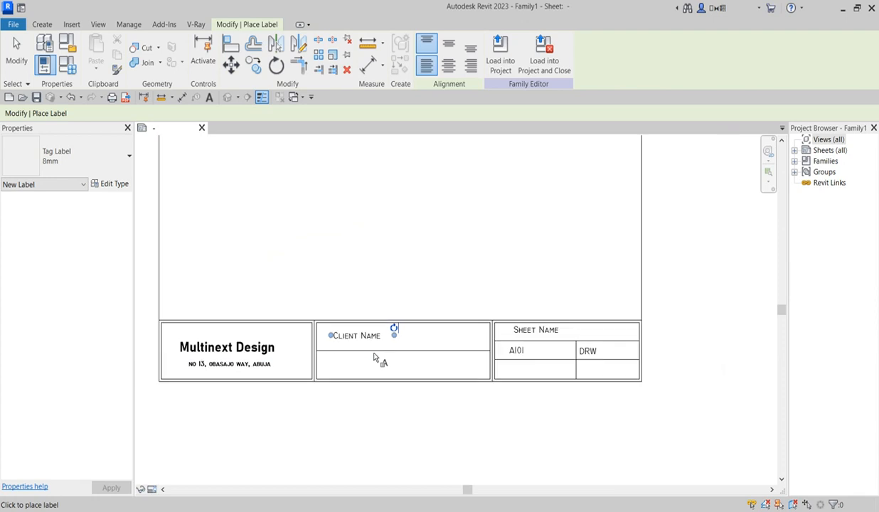
pyautogui.press('Escape')
pyautogui.click(359, 338)
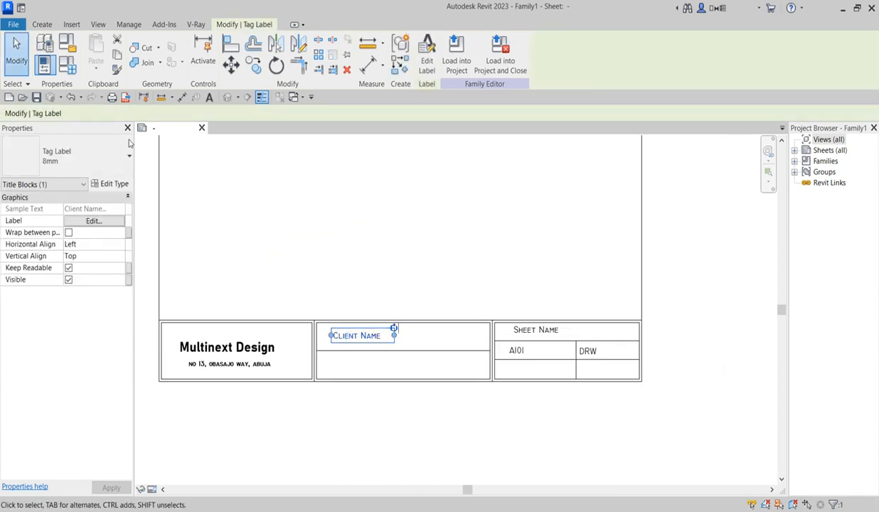
# Step: Duplicate the label type as 8mm 3 with Times New Roman font and 7 mm text size
pyautogui.click(111, 183)
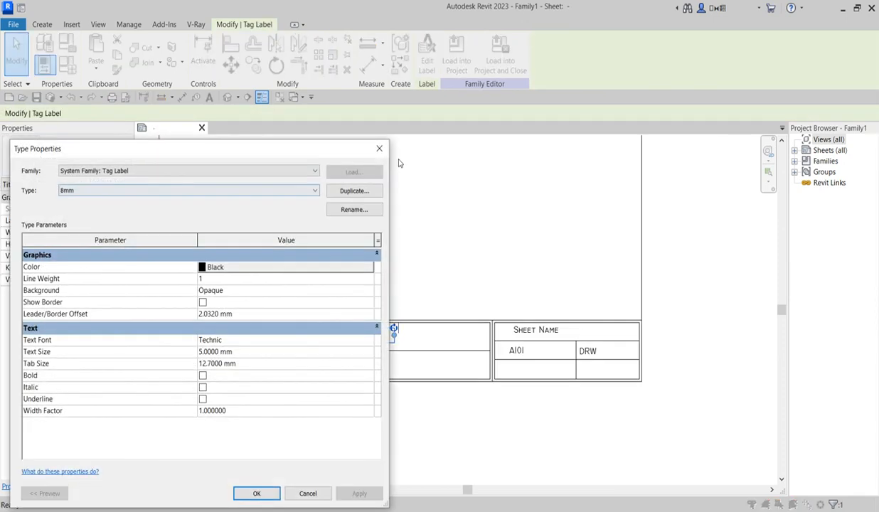
pyautogui.click(353, 191)
pyautogui.click(215, 353)
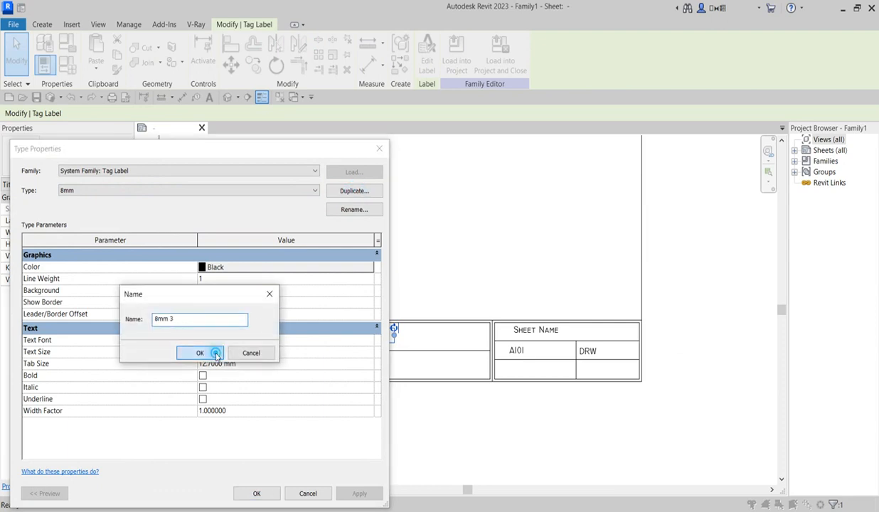
pyautogui.click(221, 341)
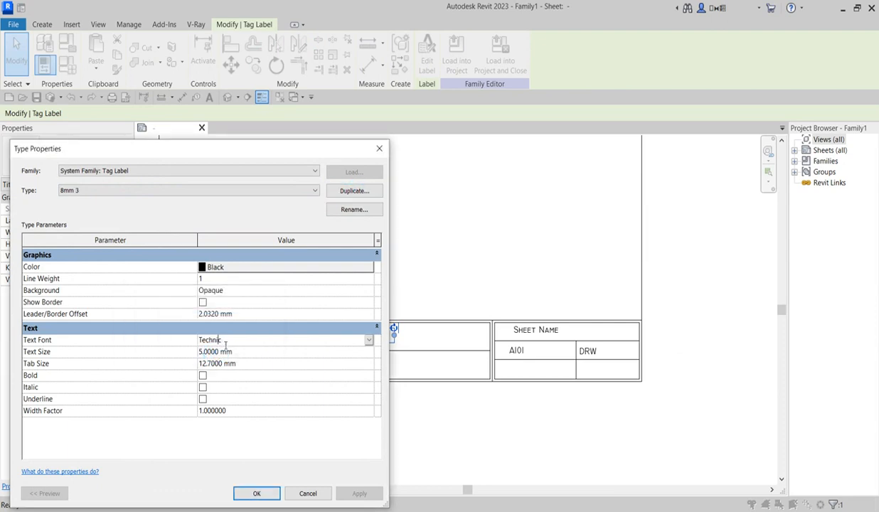
pyautogui.click(368, 342)
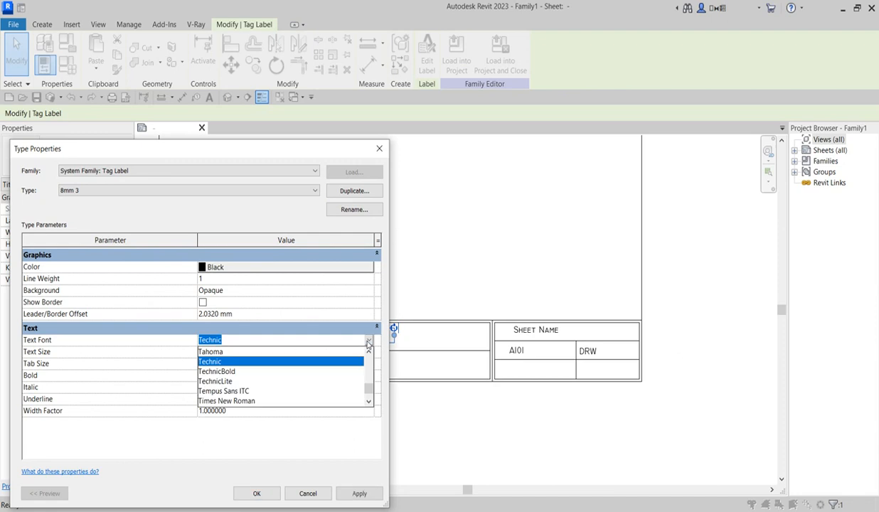
pyautogui.click(262, 401)
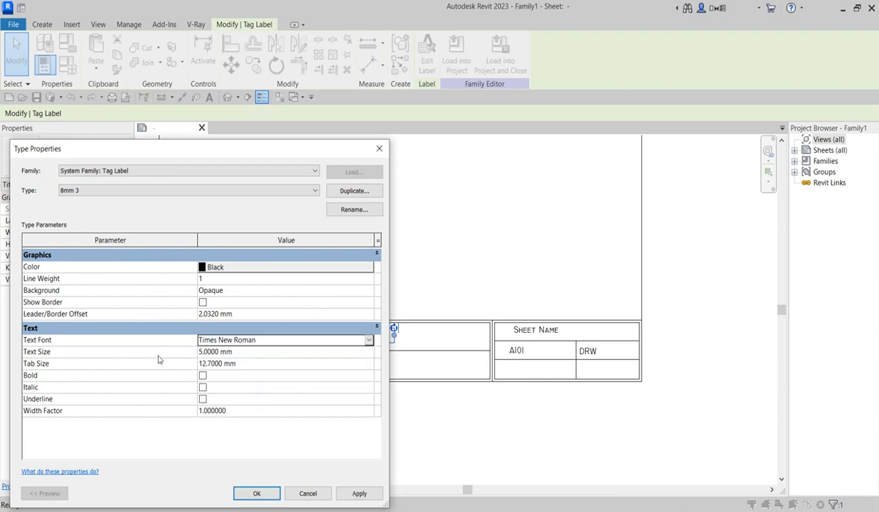
pyautogui.click(203, 352)
pyautogui.click(205, 352)
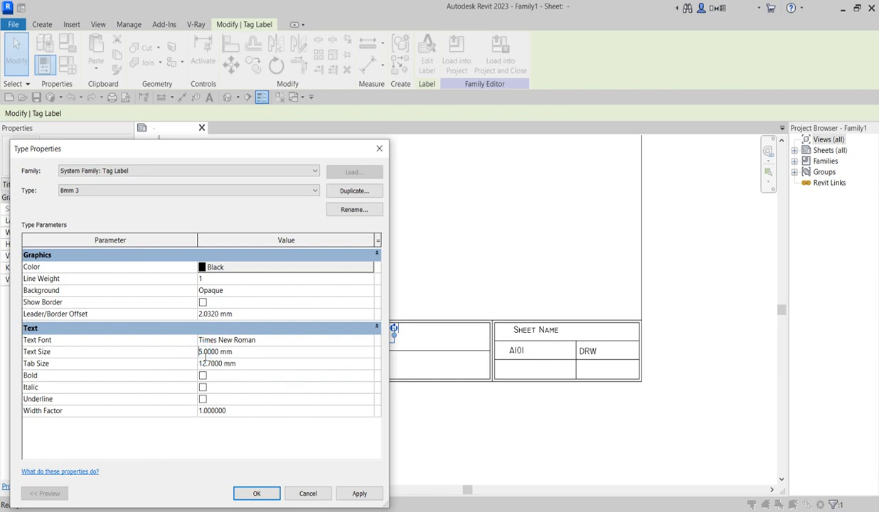
pyautogui.moveTo(204, 352); pyautogui.dragTo(190, 350)
pyautogui.click(256, 492)
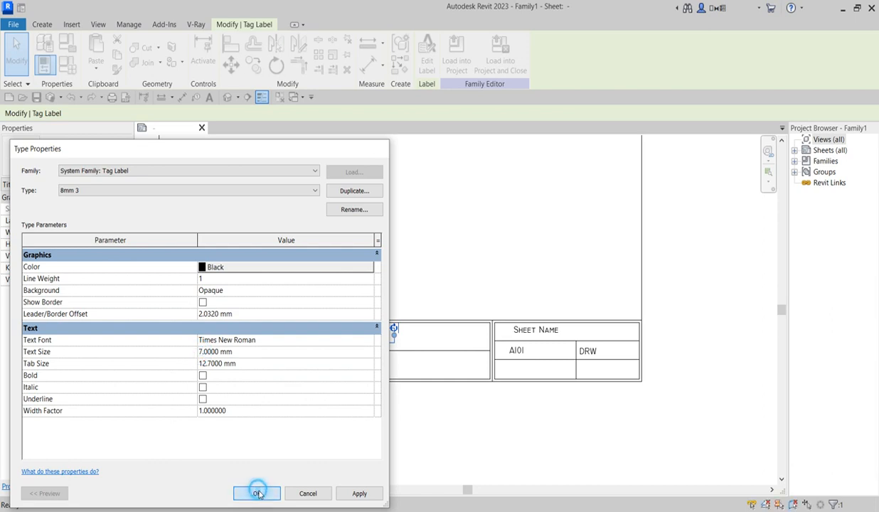
# Step: Widen the Client Name label so it fits on a single line
pyautogui.moveTo(398, 349); pyautogui.dragTo(442, 334)
pyautogui.click(392, 263)
pyautogui.scroll(-1, 352, 419)
pyautogui.scroll(1, 363, 401)
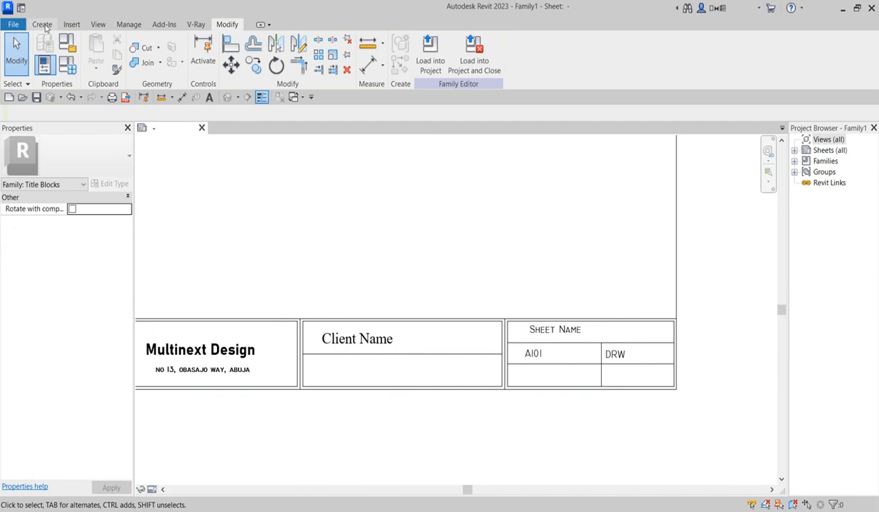
# Step: Place a label with the Project Name parameter in the lower middle cell
pyautogui.click(42, 24)
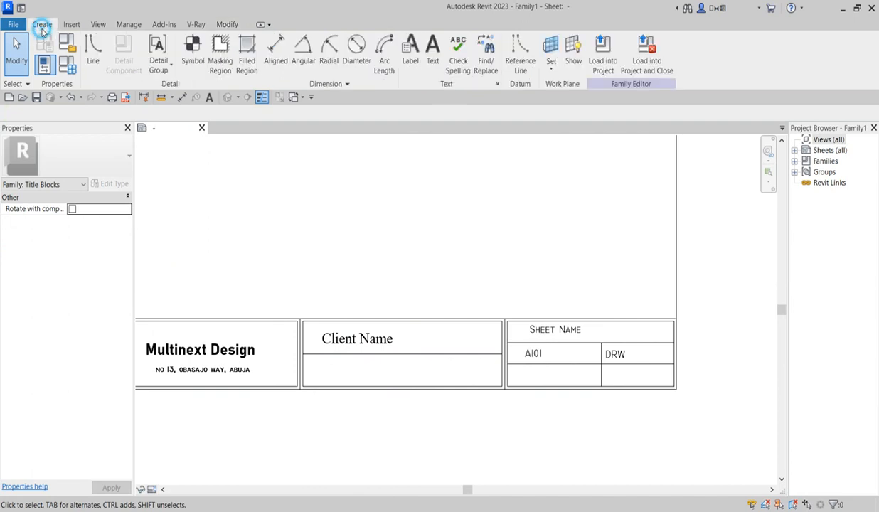
pyautogui.click(400, 49)
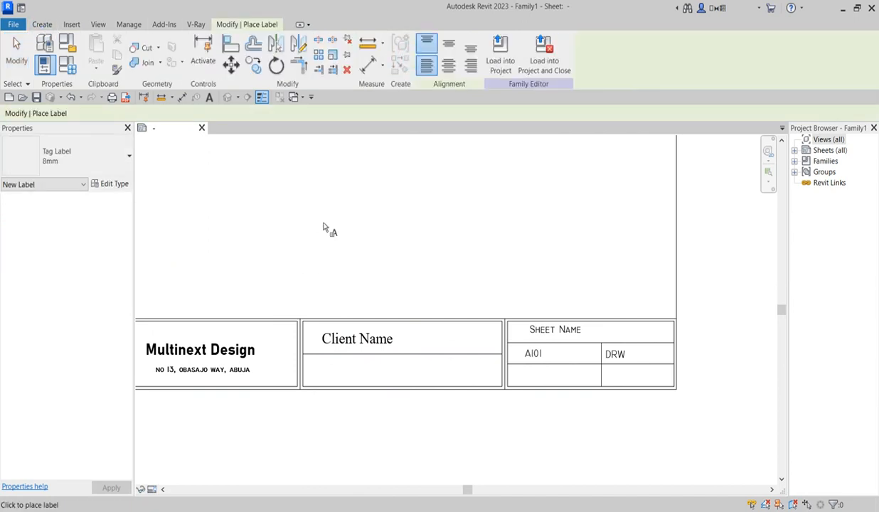
pyautogui.click(349, 363)
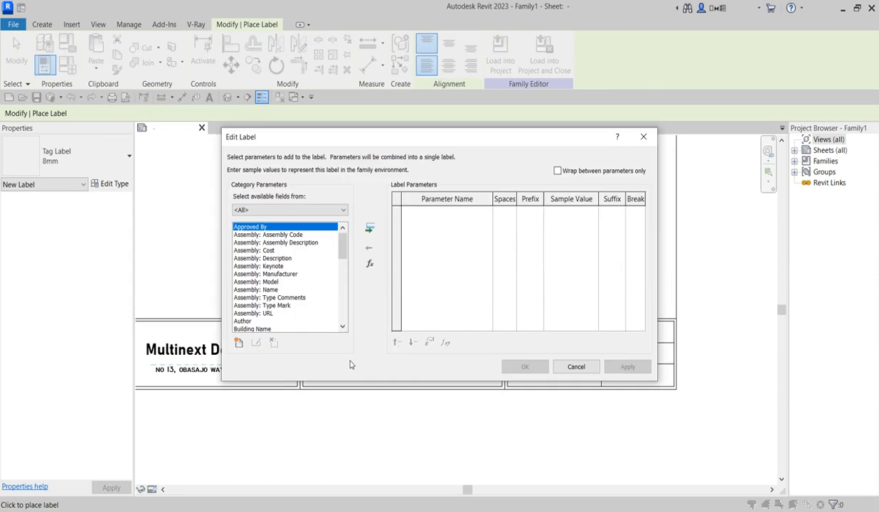
pyautogui.moveTo(341, 240); pyautogui.dragTo(342, 313)
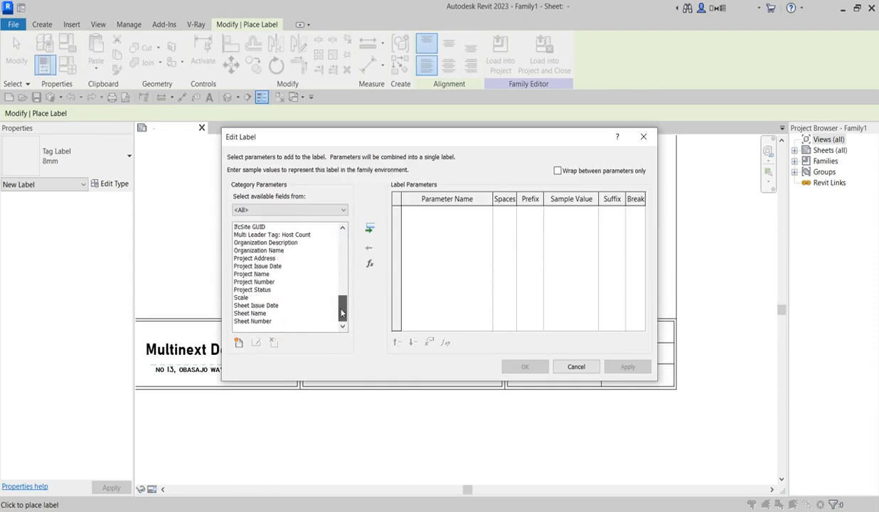
pyautogui.click(256, 276)
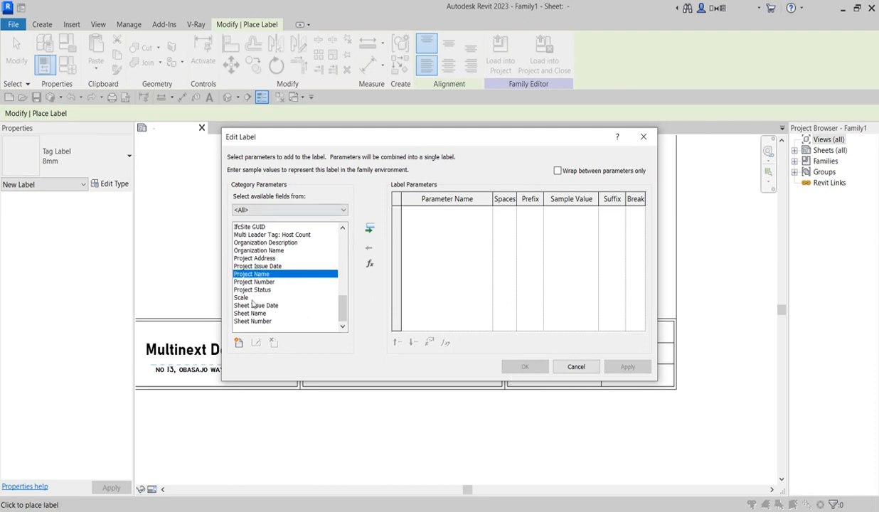
pyautogui.click(369, 229)
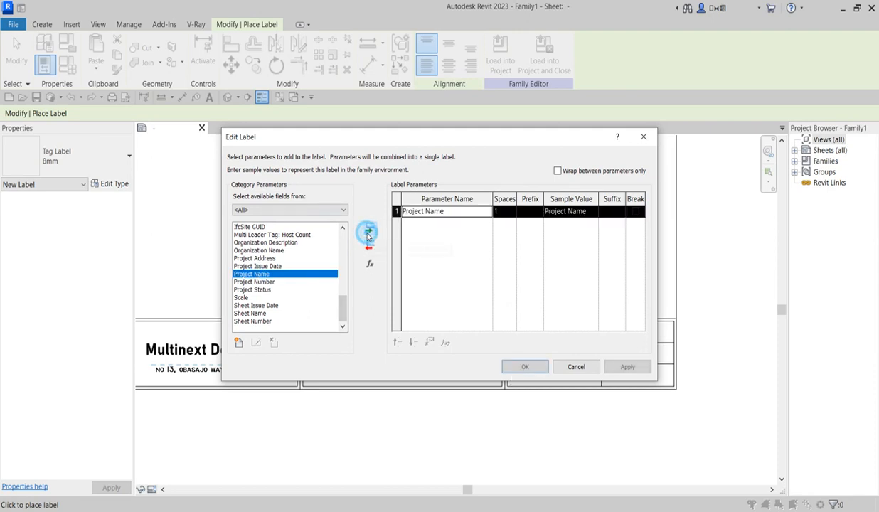
pyautogui.click(524, 366)
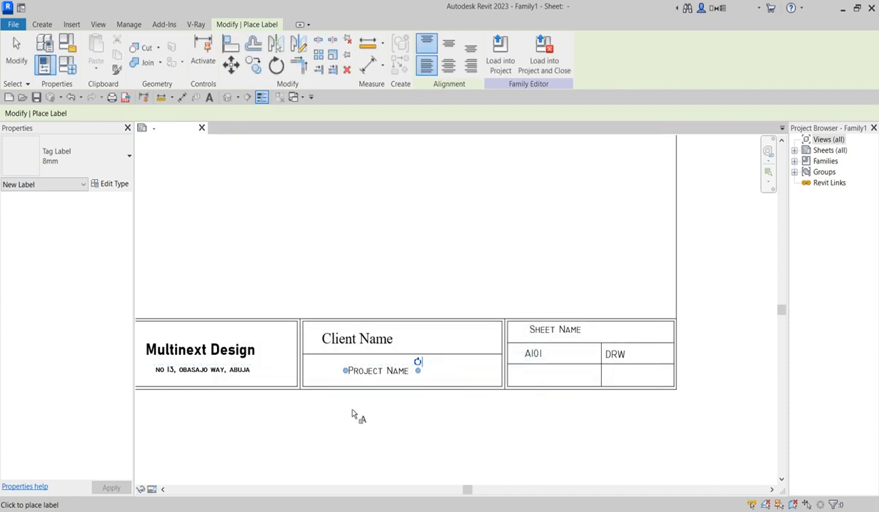
pyautogui.scroll(2, 357, 419)
# Step: Nudge the Project Name label into the top-left of the cell with arrow keys
pyautogui.press('Escape')
pyautogui.click(361, 355)
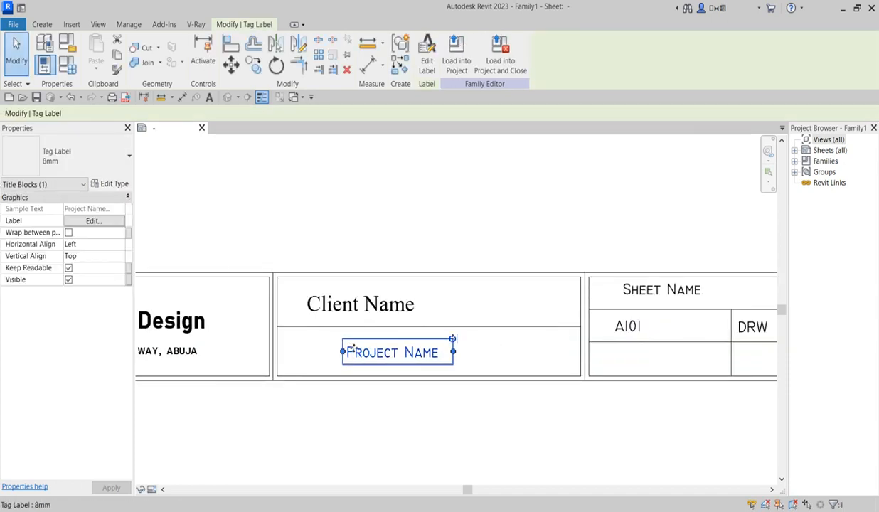
pyautogui.press('Up')
pyautogui.press('Up')
pyautogui.press('Up')
pyautogui.press('Up')
pyautogui.press('Up')
pyautogui.press('Up')
pyautogui.press('Left')
pyautogui.press('Left')
pyautogui.press('Left')
pyautogui.press('Left')
pyautogui.press('Left')
pyautogui.press('Left')
pyautogui.press('Left')
pyautogui.press('Left')
pyautogui.press('Left')
pyautogui.press('Left')
pyautogui.press('Left')
pyautogui.press('Left')
pyautogui.press('Left')
pyautogui.press('Left')
pyautogui.press('Left')
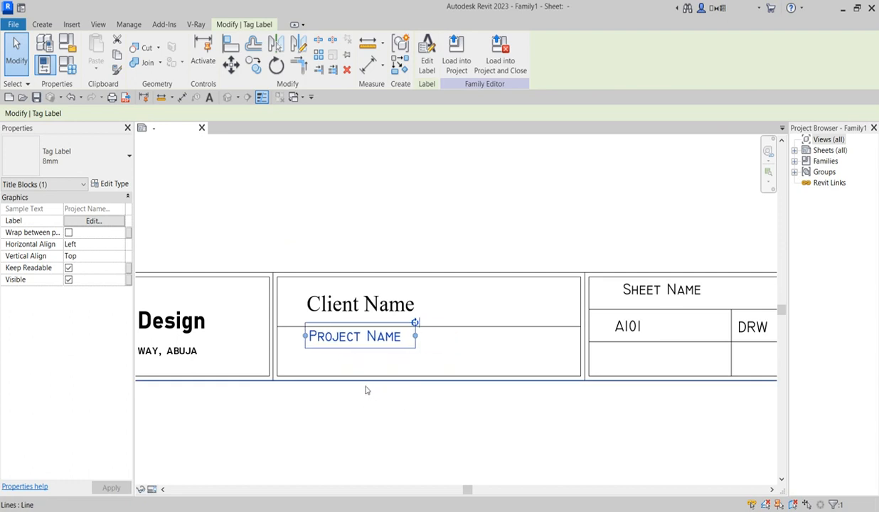
pyautogui.press('Down')
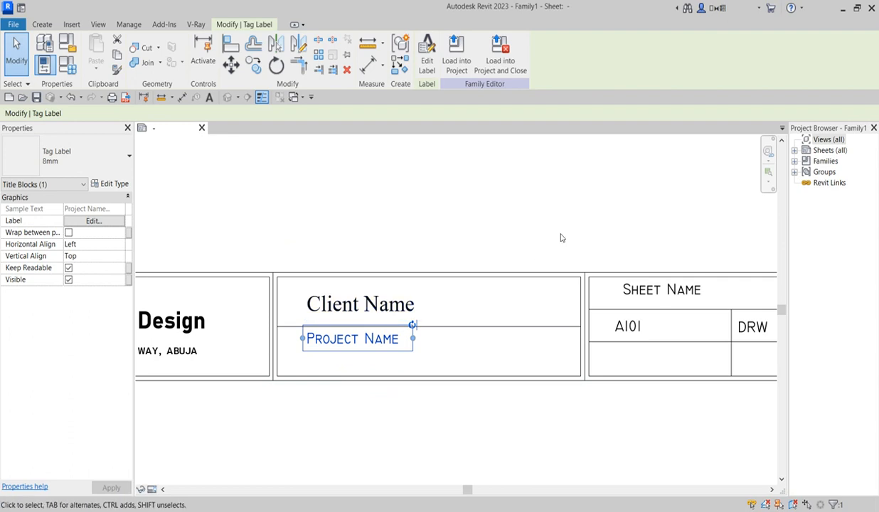
pyautogui.click(541, 246)
pyautogui.scroll(-2, 428, 335)
pyautogui.scroll(1, 395, 354)
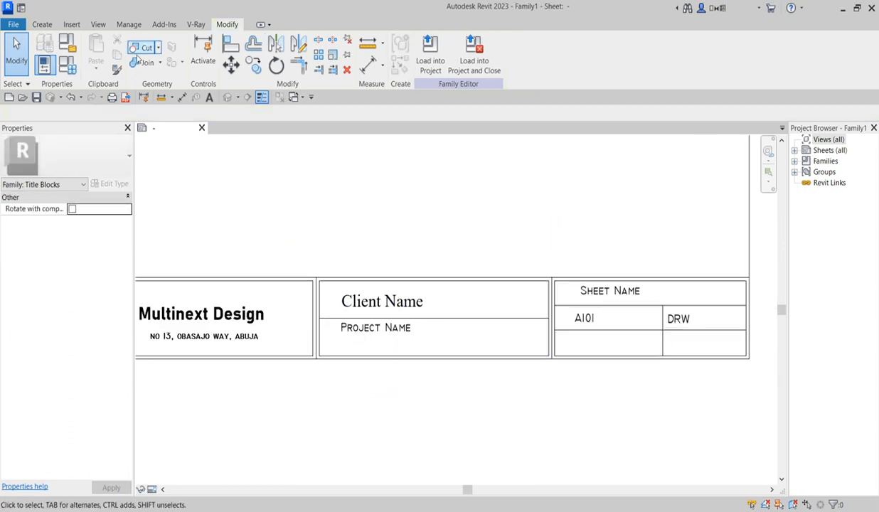
# Step: Place a Project Address label below the Project Name label
pyautogui.click(42, 25)
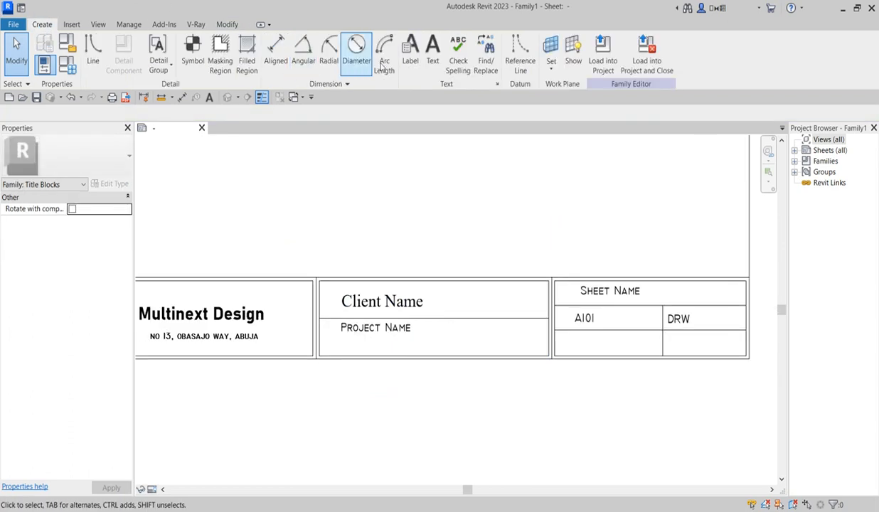
pyautogui.click(410, 50)
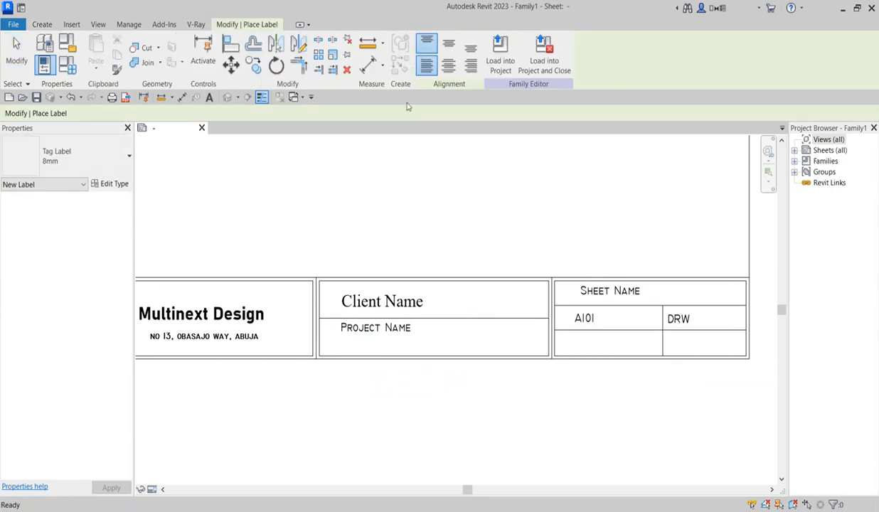
pyautogui.scroll(2, 349, 354)
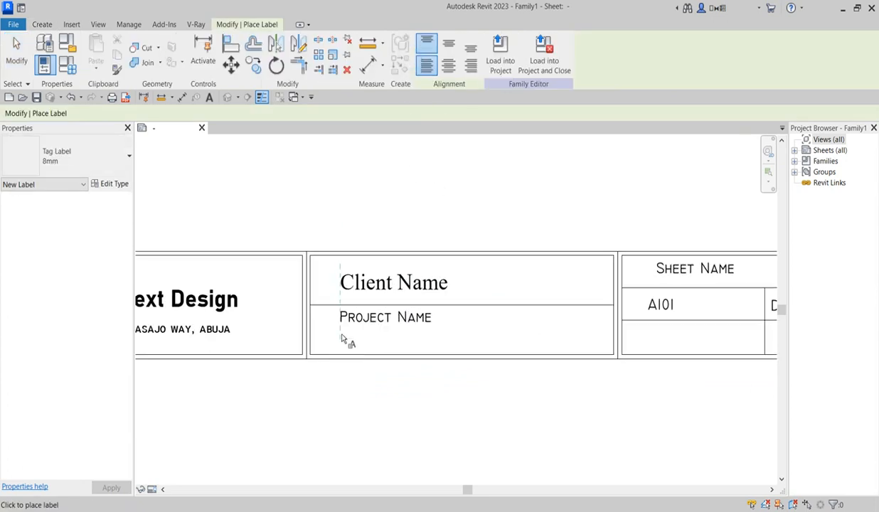
pyautogui.click(341, 337)
pyautogui.moveTo(341, 244); pyautogui.dragTo(344, 308)
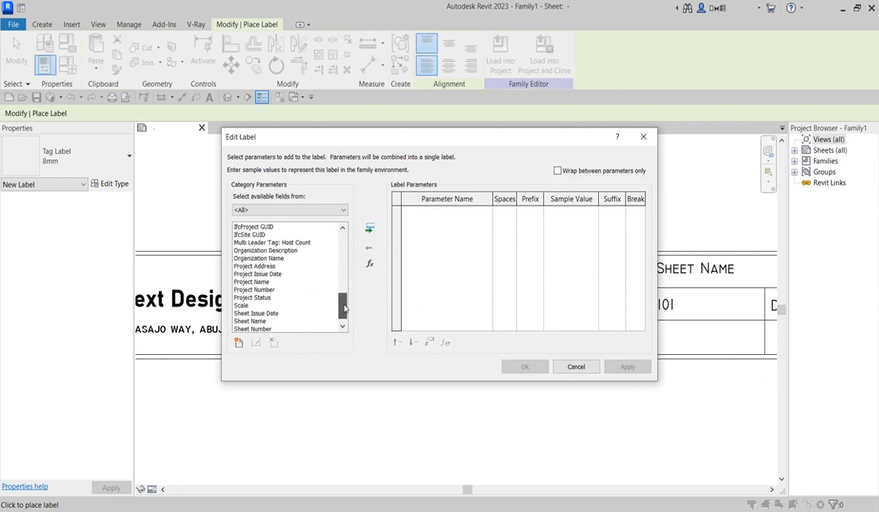
pyautogui.click(264, 267)
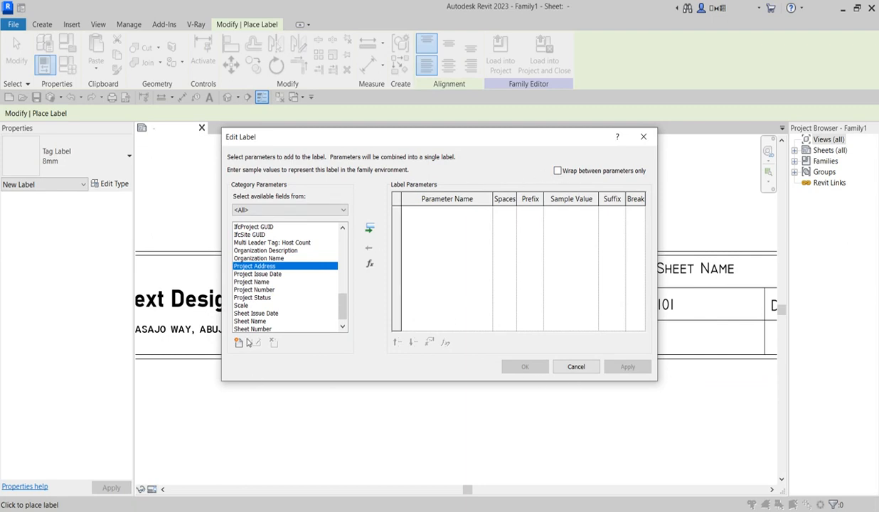
pyautogui.click(369, 228)
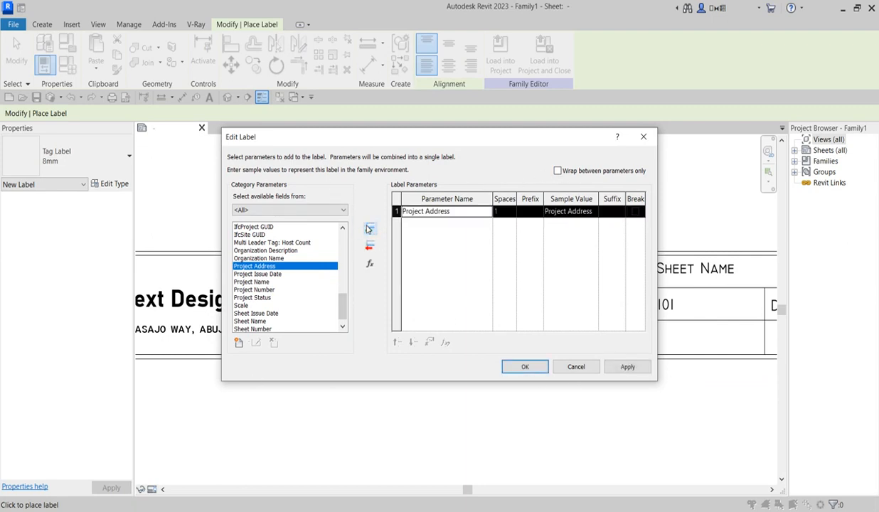
pyautogui.click(525, 367)
pyautogui.click(411, 342)
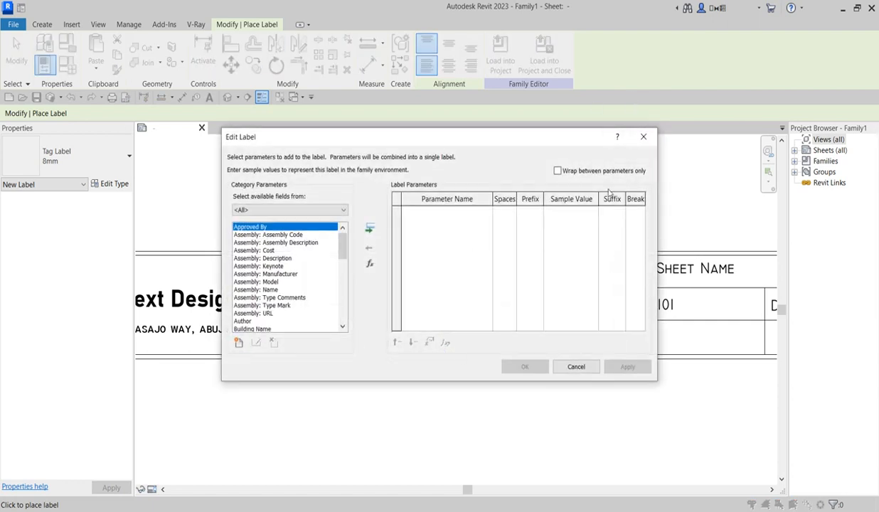
pyautogui.click(643, 137)
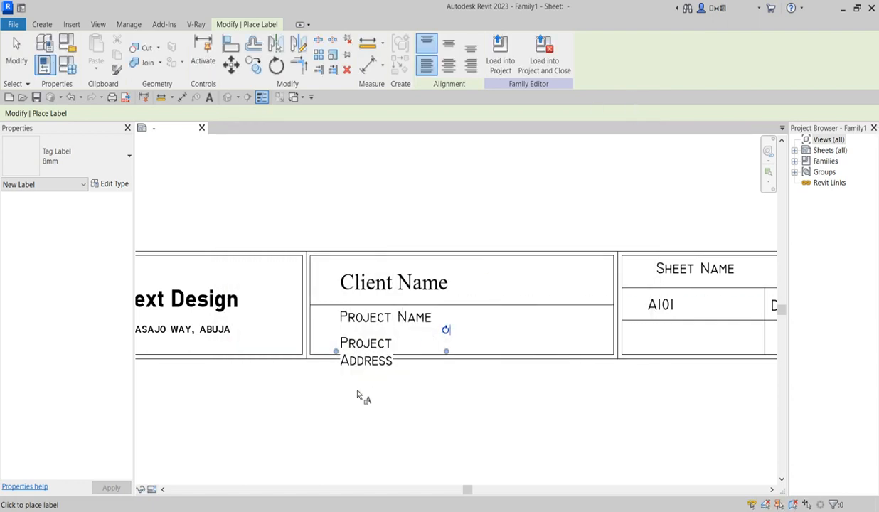
# Step: Widen the Project Address label so it fits on one line
pyautogui.press('Escape')
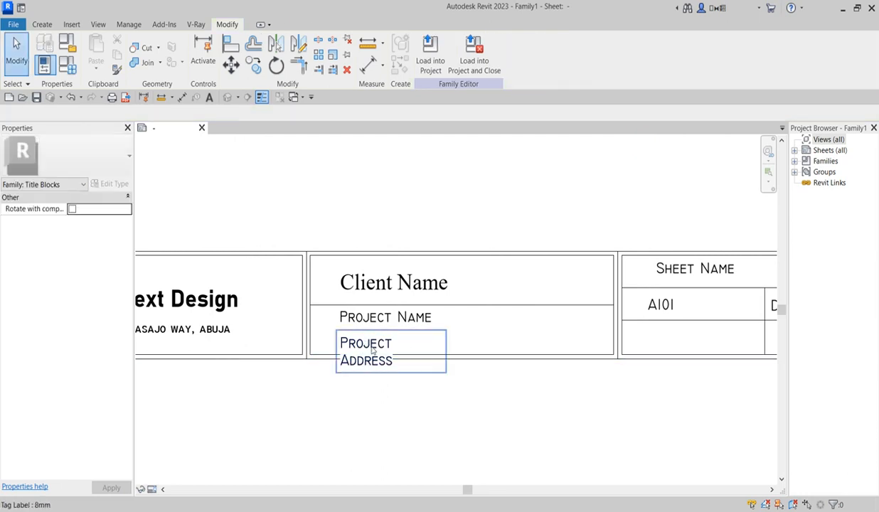
pyautogui.click(372, 349)
pyautogui.moveTo(446, 348); pyautogui.dragTo(489, 346)
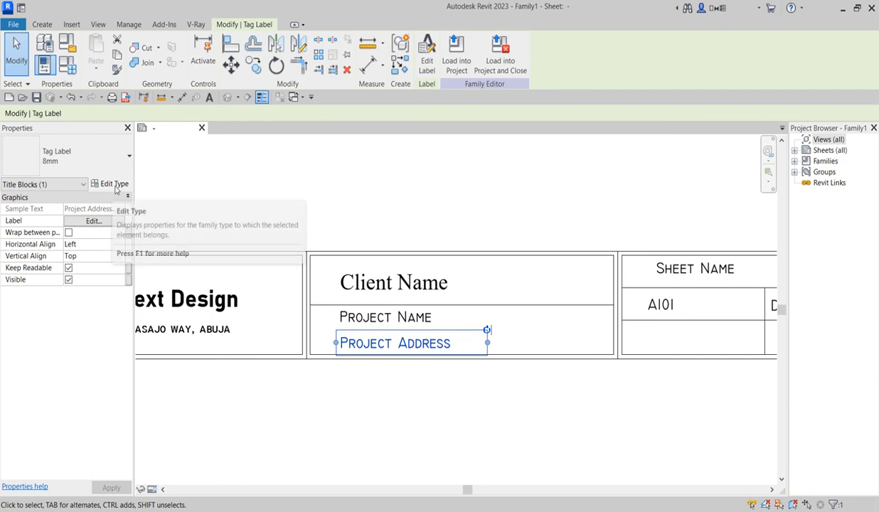
# Step: Duplicate the label type as 8mm 4 with a 3 mm text size
pyautogui.click(106, 186)
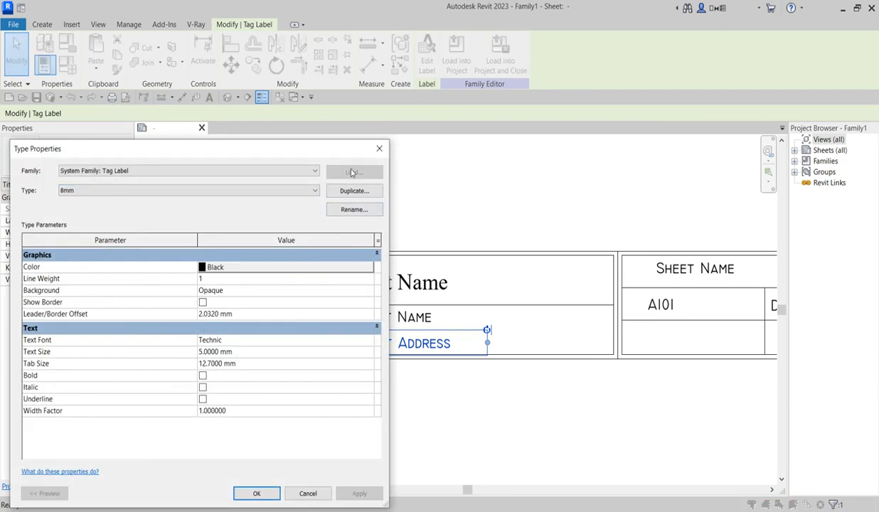
pyautogui.click(353, 191)
pyautogui.click(200, 351)
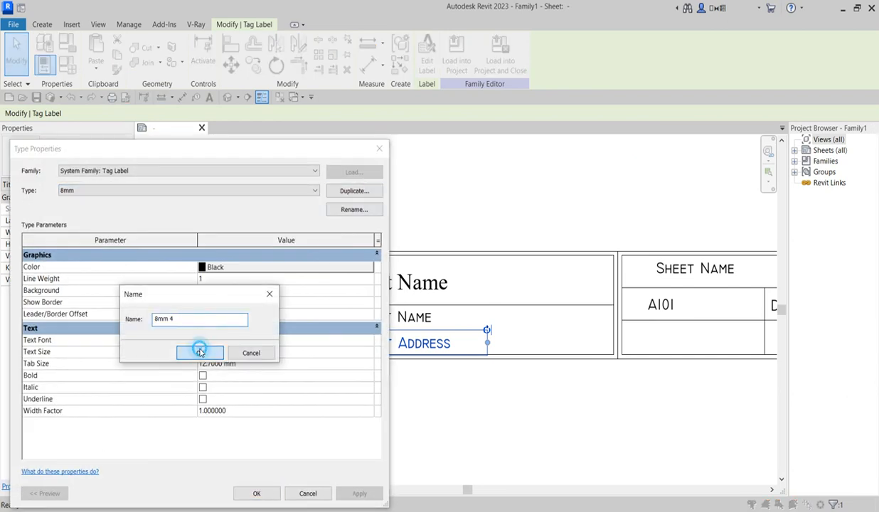
pyautogui.click(203, 351)
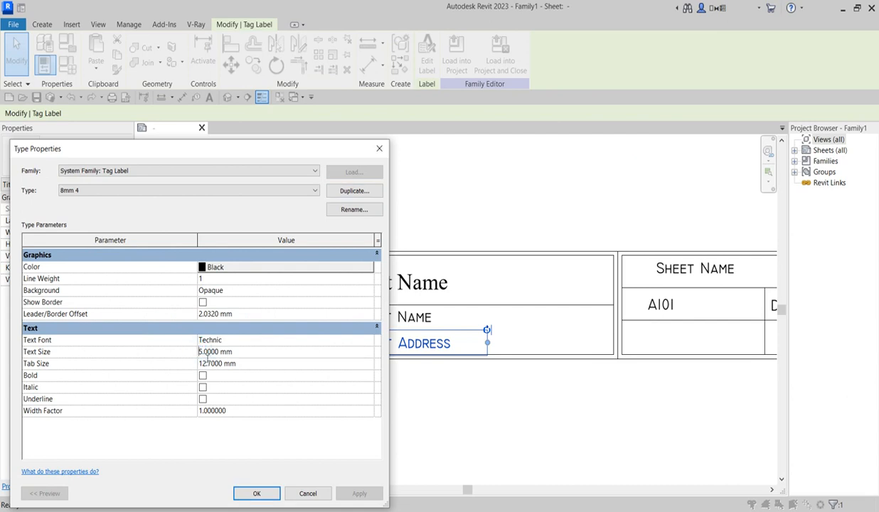
pyautogui.doubleClick(199, 351)
pyautogui.write('3')
pyautogui.click(256, 493)
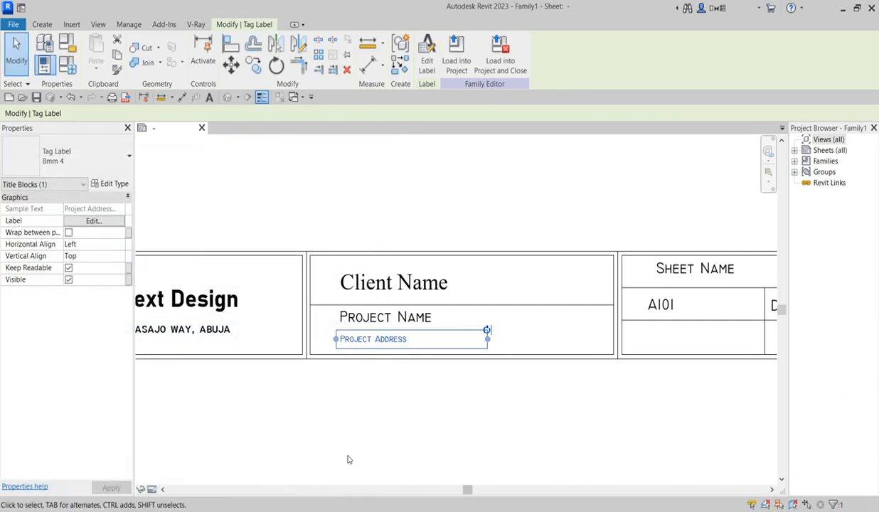
pyautogui.click(340, 441)
pyautogui.scroll(-5, 401, 388)
pyautogui.scroll(3, 420, 387)
pyautogui.scroll(2, 516, 321)
pyautogui.scroll(-3, 390, 305)
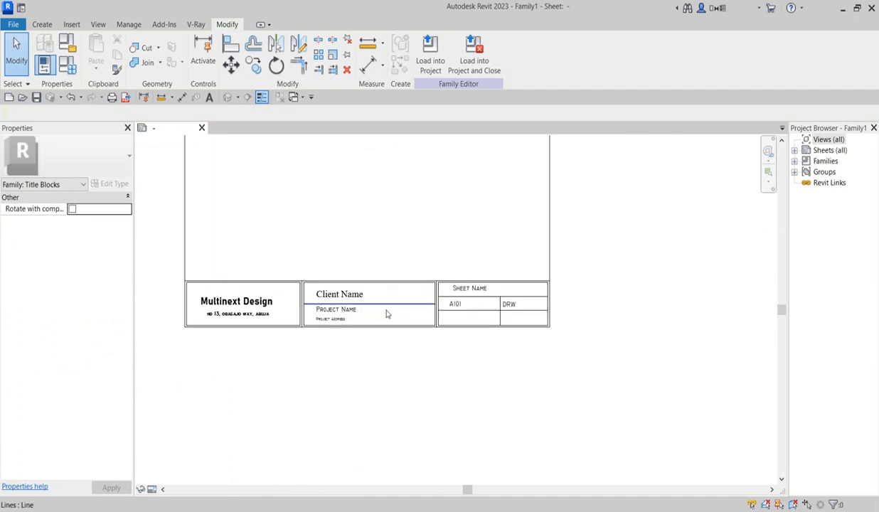
# Step: Try Load into Project and dismiss the 'No open Projects' notice
pyautogui.scroll(2, 365, 333)
pyautogui.scroll(-2, 359, 237)
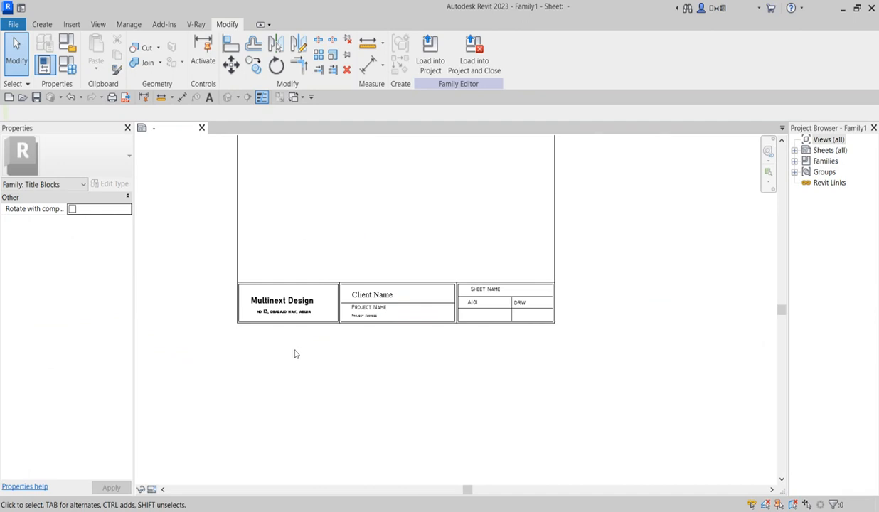
pyautogui.scroll(2, 295, 354)
pyautogui.scroll(-2, 524, 300)
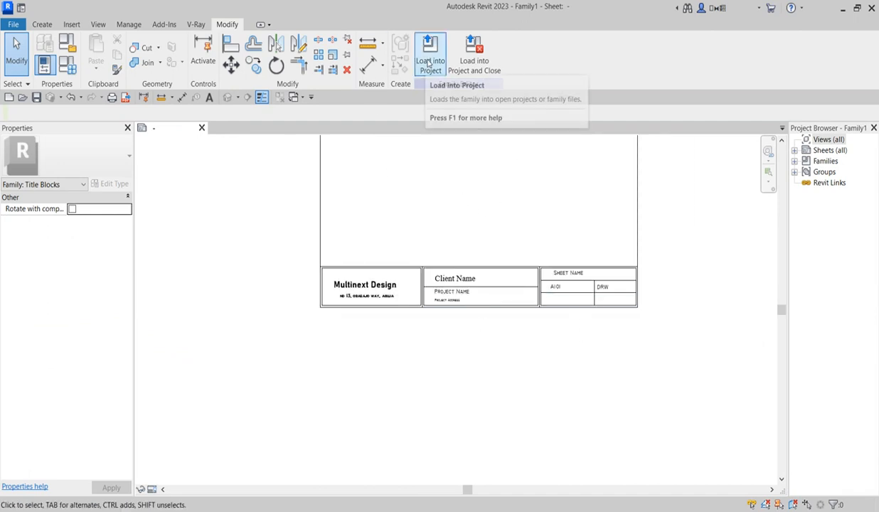
pyautogui.click(429, 60)
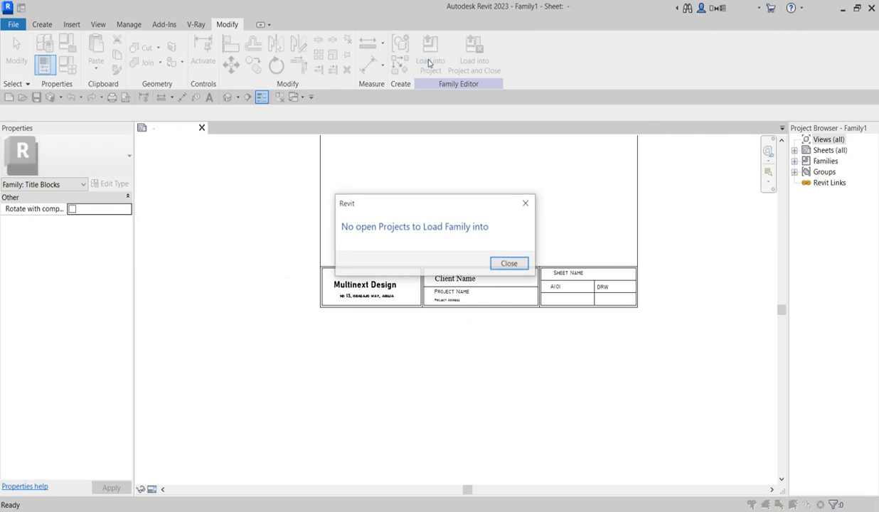
pyautogui.click(526, 204)
pyautogui.scroll(-1, 373, 386)
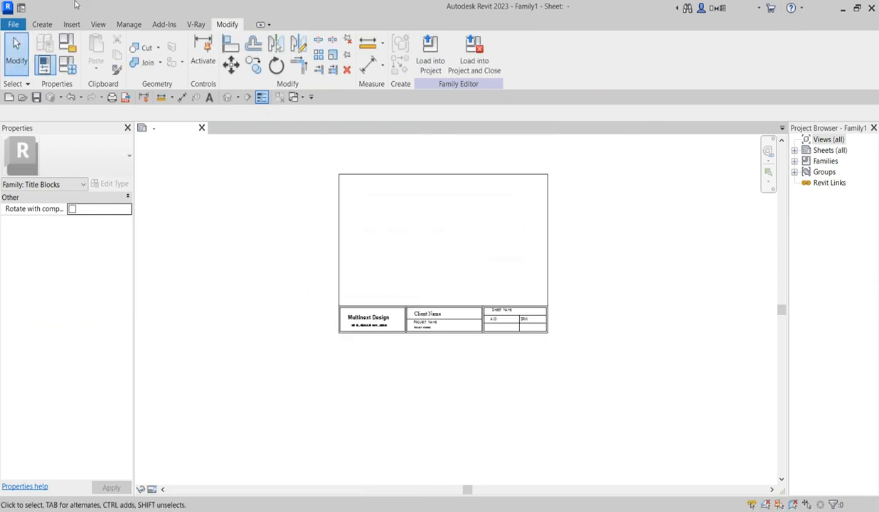
pyautogui.click(41, 26)
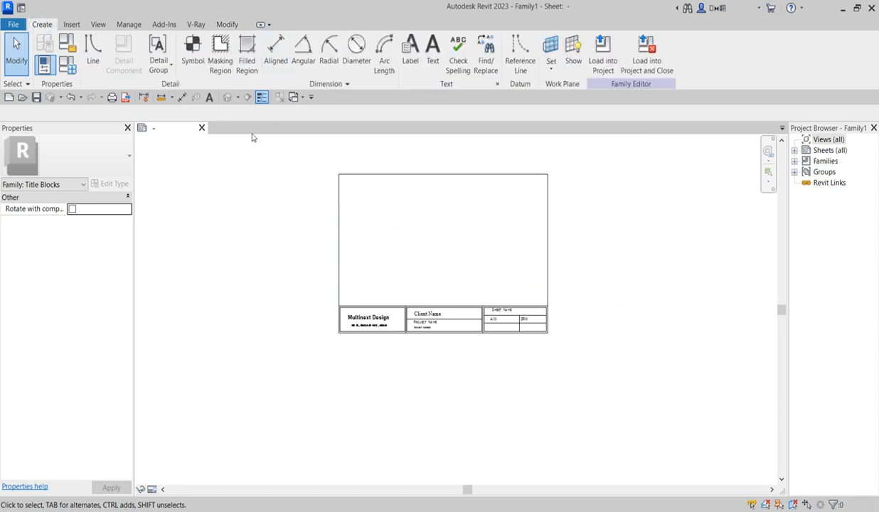
# Step: Draw a rectangular detail line offset 2 from the border's top-left to bottom-right corners
pyautogui.click(92, 51)
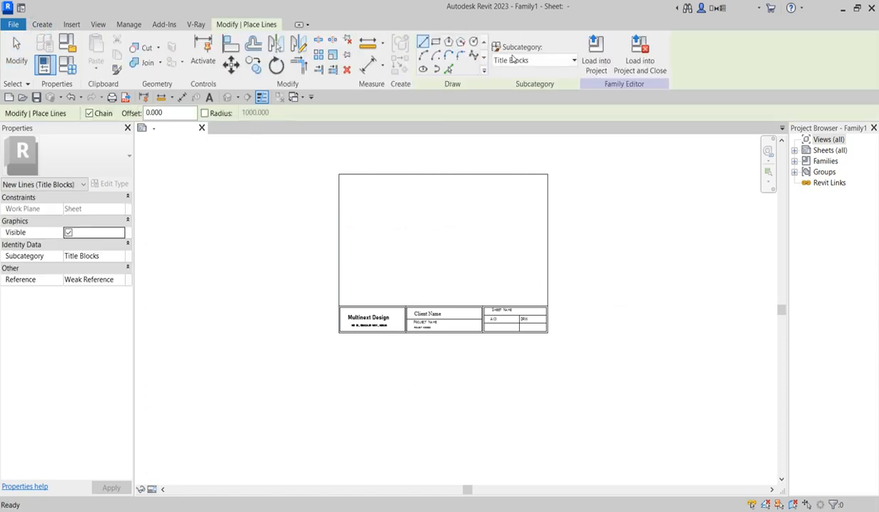
pyautogui.click(435, 41)
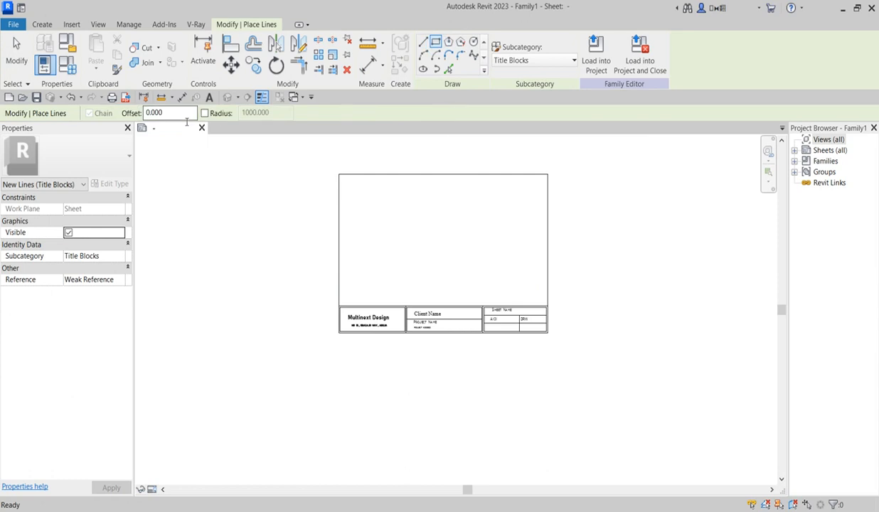
pyautogui.doubleClick(170, 117)
pyautogui.write('2')
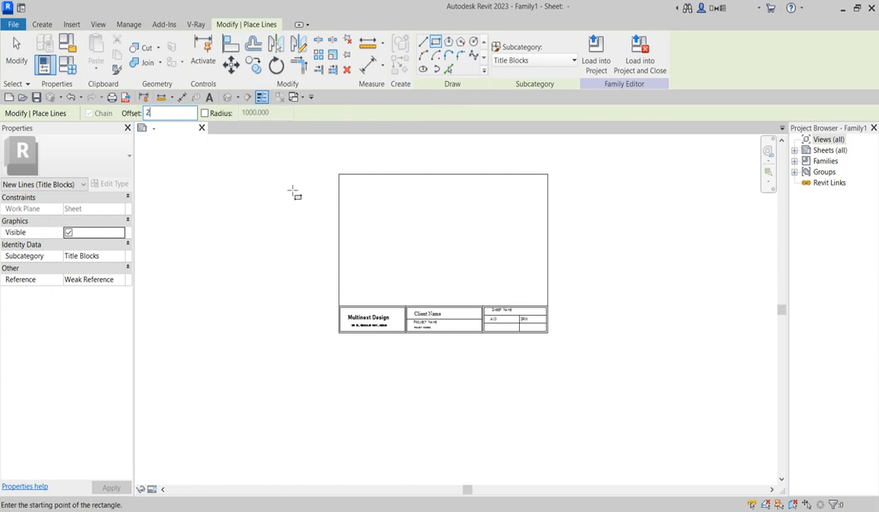
pyautogui.click(339, 174)
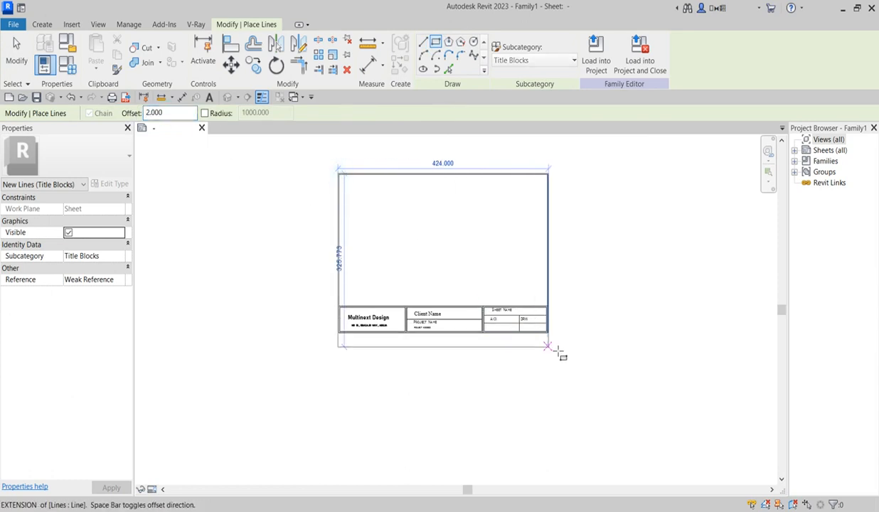
pyautogui.scroll(2, 557, 345)
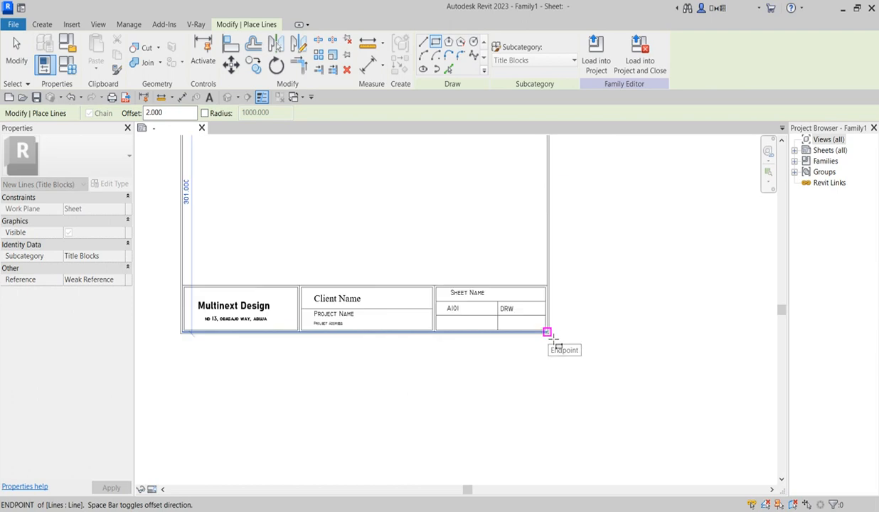
pyautogui.click(553, 340)
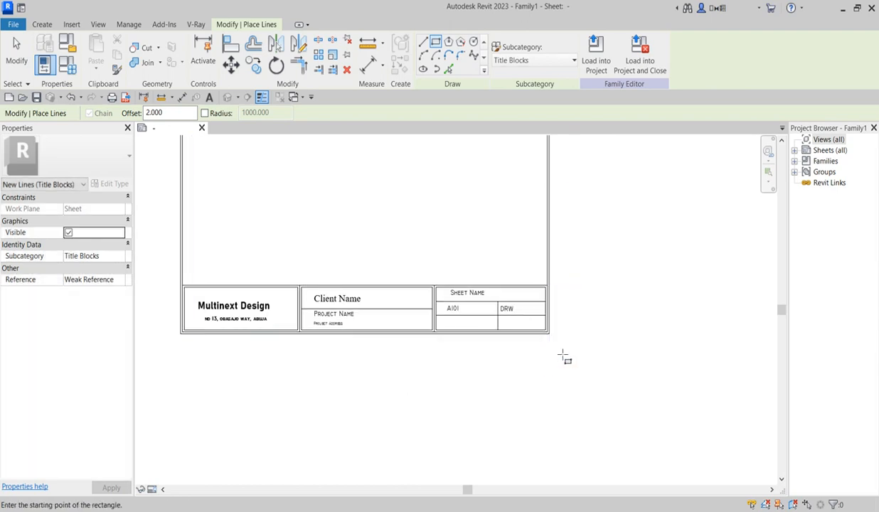
pyautogui.scroll(-3, 567, 356)
pyautogui.press('Escape')
pyautogui.press('Escape')
pyautogui.scroll(2, 415, 259)
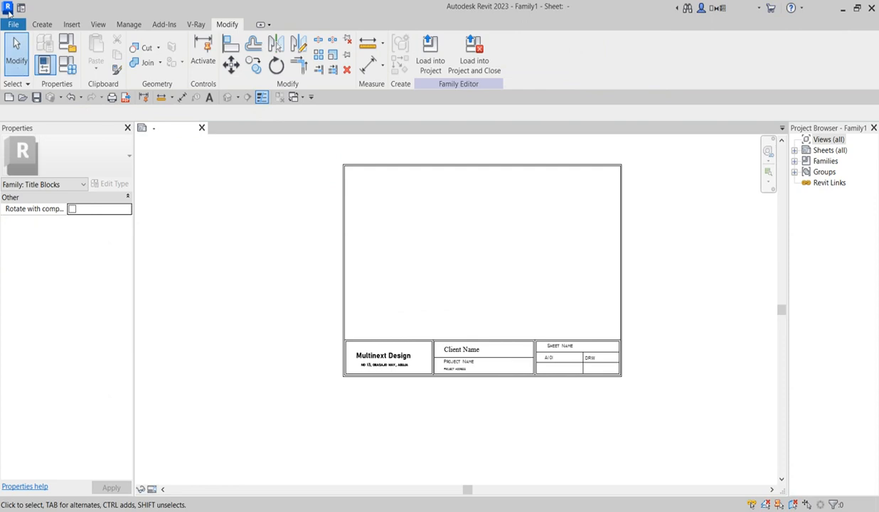
# Step: Open YOUTUBE 2BEDROOM.rvt from the File menu's Recent Documents
pyautogui.click(13, 24)
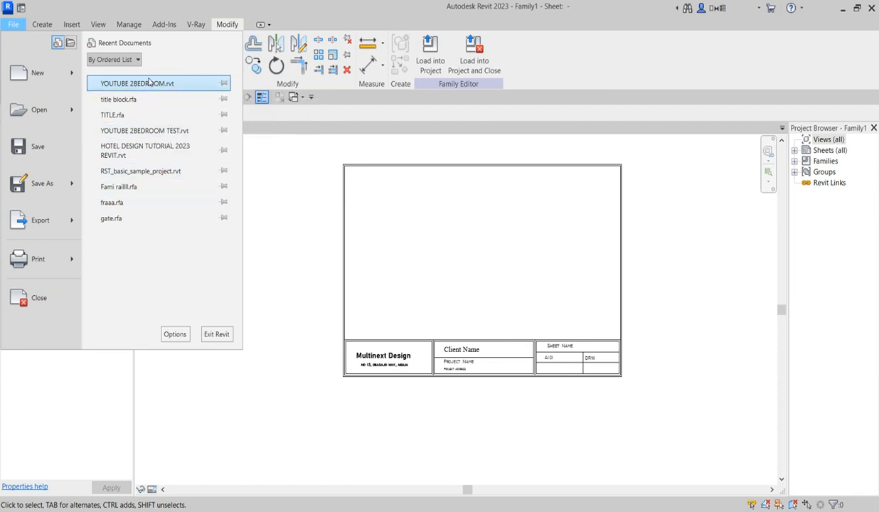
pyautogui.press('Escape')
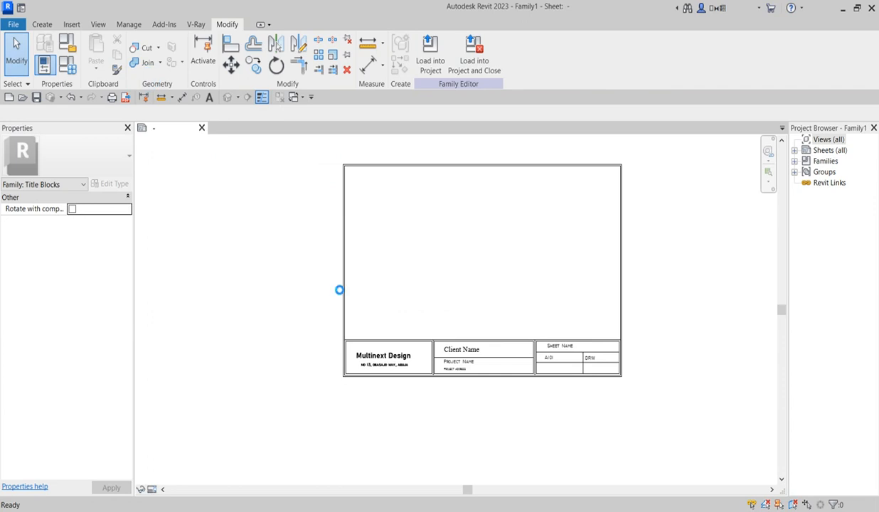
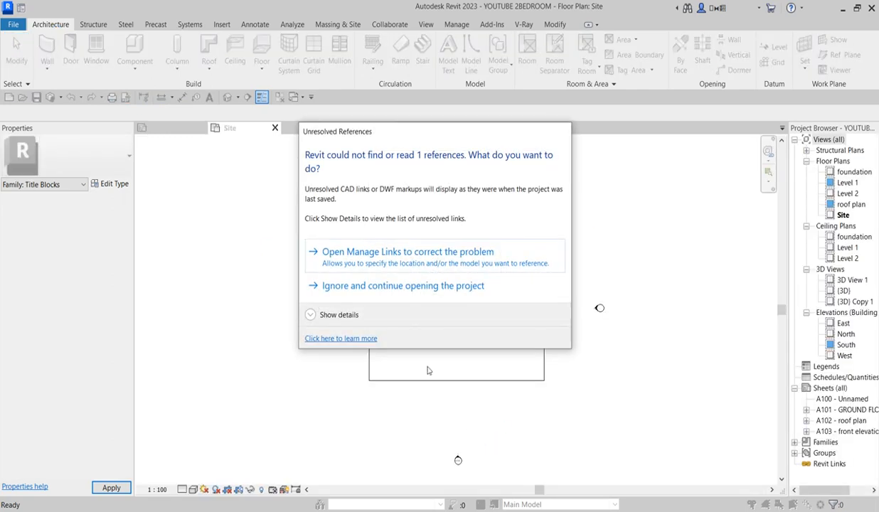
# Step: Ignore the missing reference and start saving the Family1 title block under a new name
pyautogui.click(391, 286)
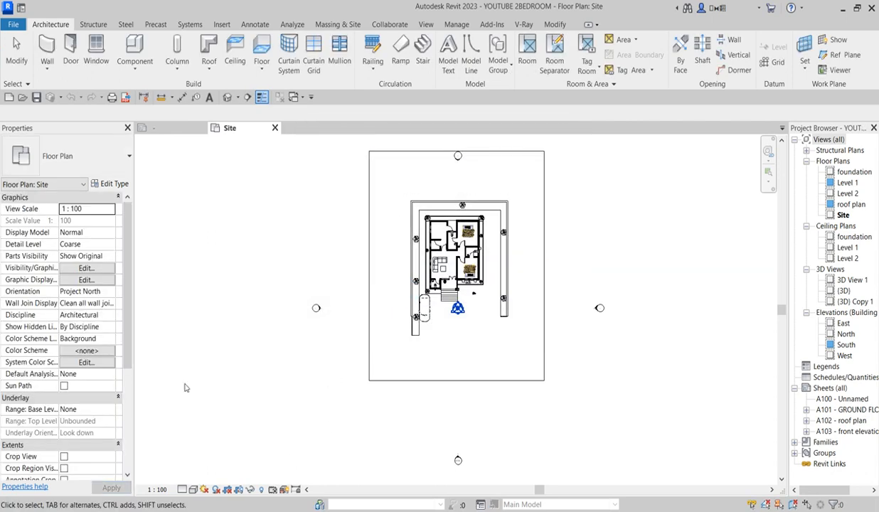
pyautogui.click(174, 128)
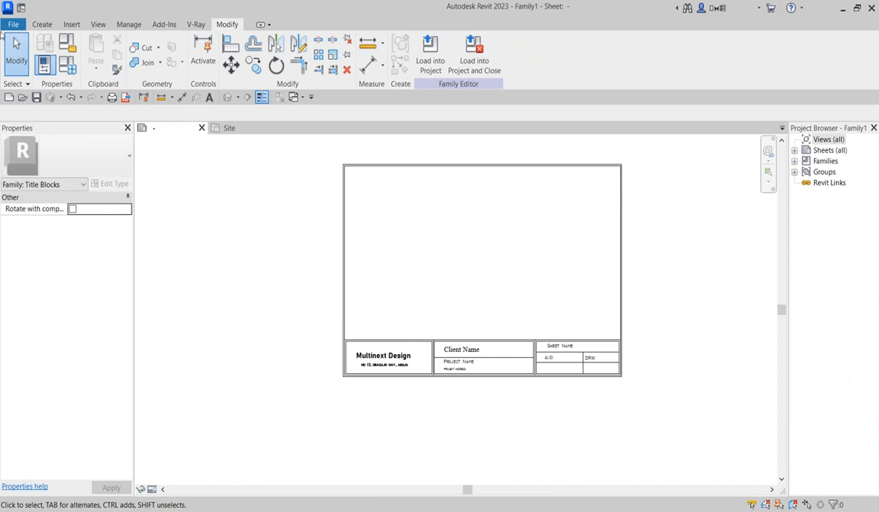
pyautogui.click(7, 24)
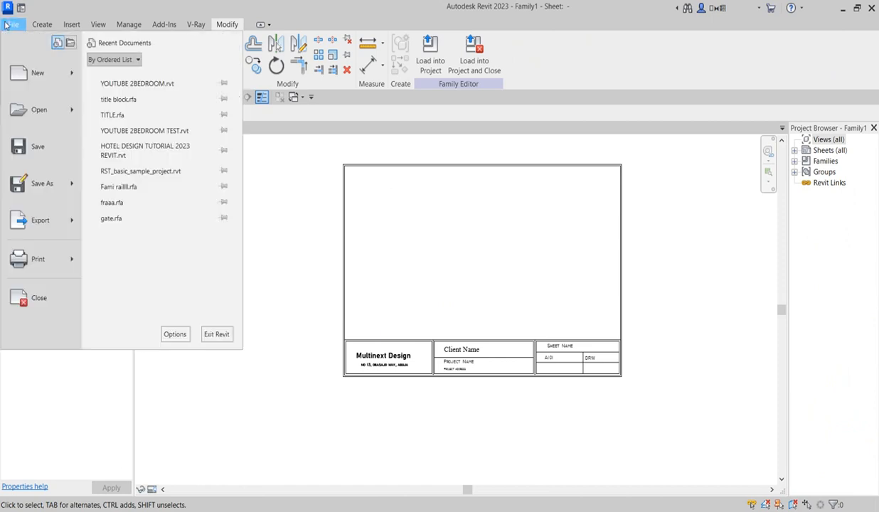
pyautogui.click(39, 149)
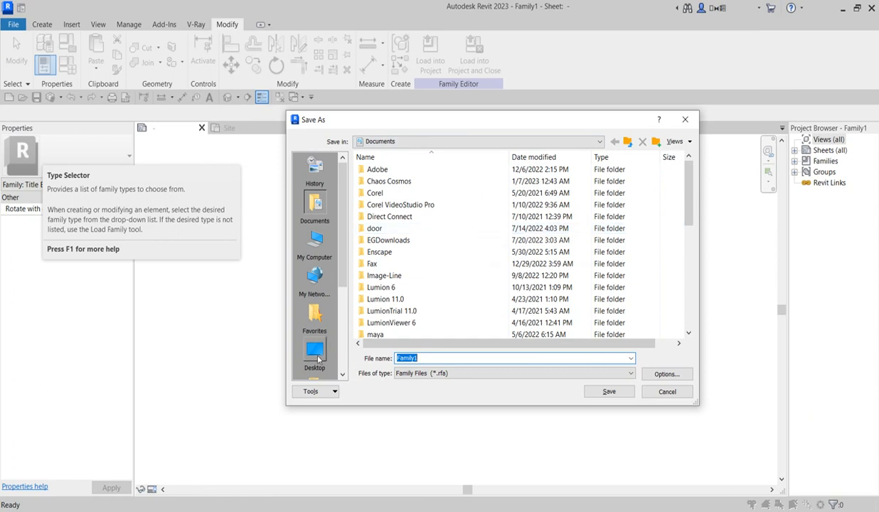
# Step: Save the title block family as 'mutinext title block' and load it into YOUTUBE 2BEDROOM
pyautogui.doubleClick(450, 362)
pyautogui.write('muti')
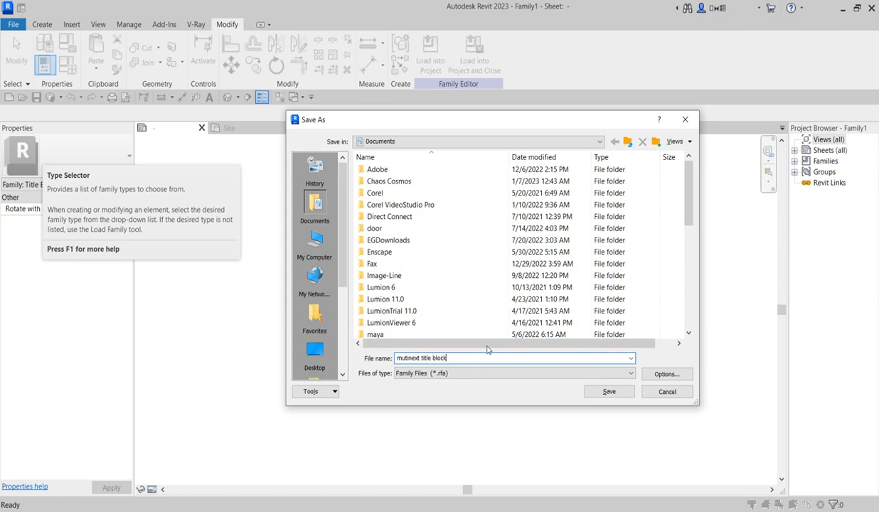
pyautogui.click(608, 391)
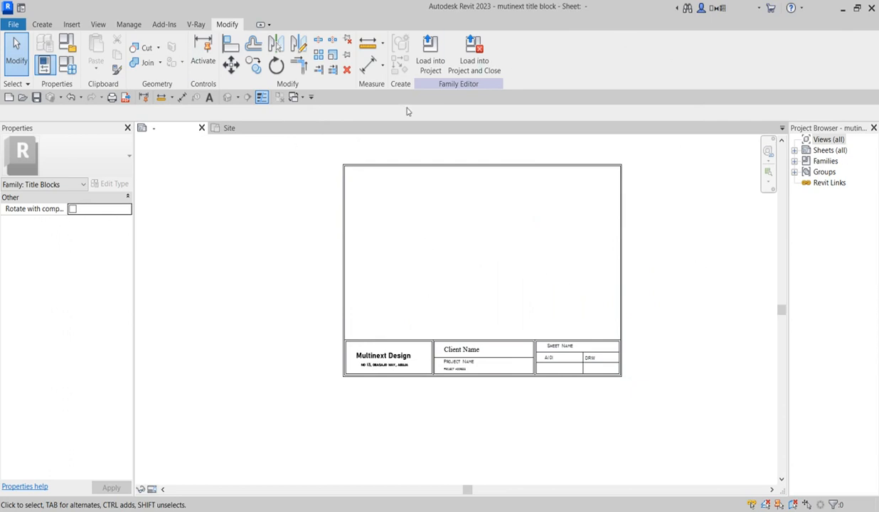
pyautogui.click(425, 62)
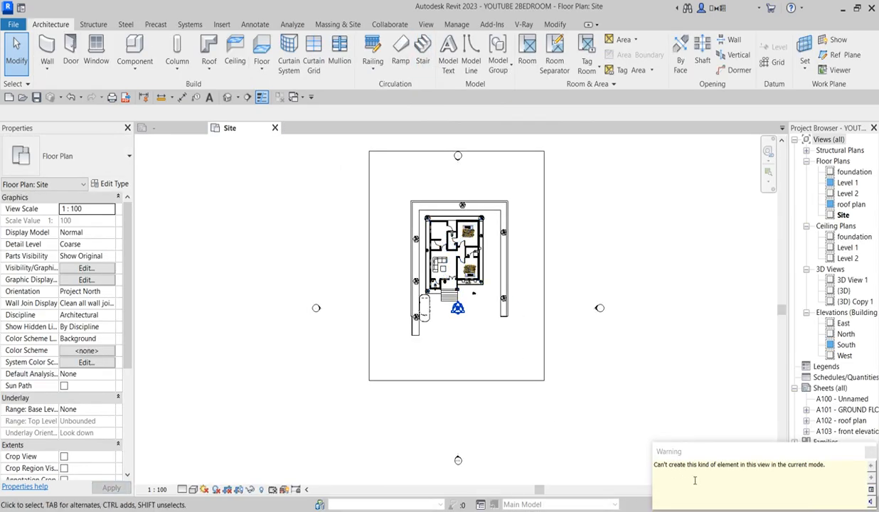
# Step: Dismiss the warning and add new sheet A104 using the mutinext title block
pyautogui.click(869, 452)
pyautogui.click(826, 389)
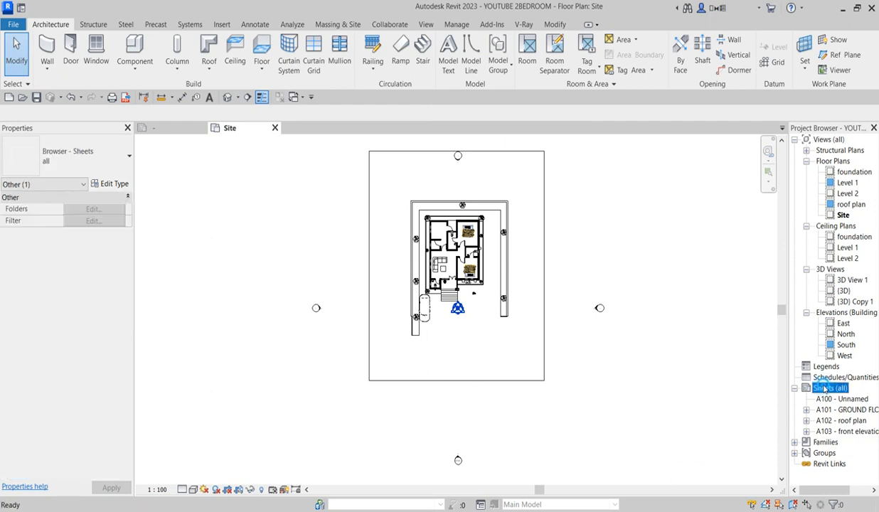
pyautogui.rightClick(826, 388)
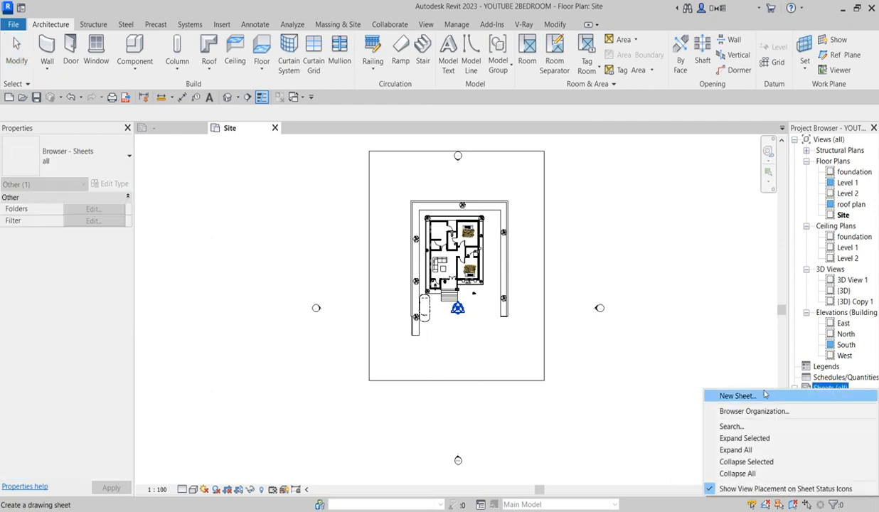
pyautogui.click(732, 380)
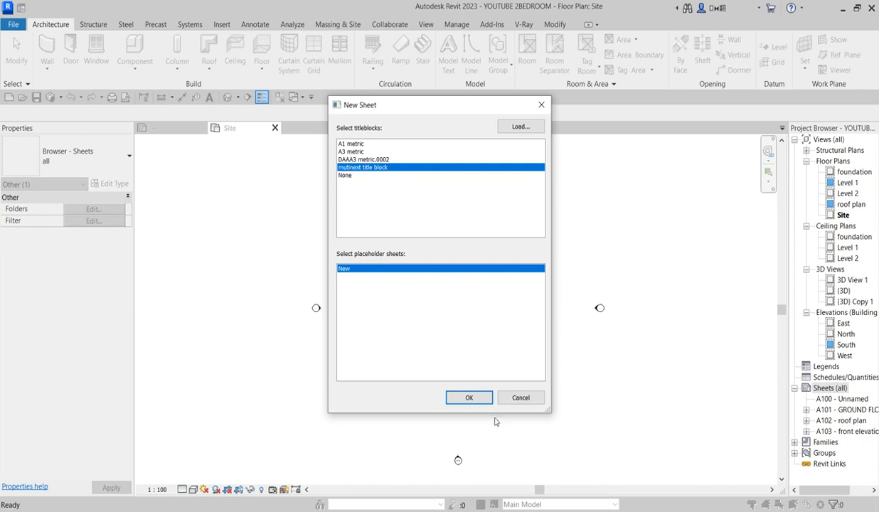
pyautogui.click(470, 397)
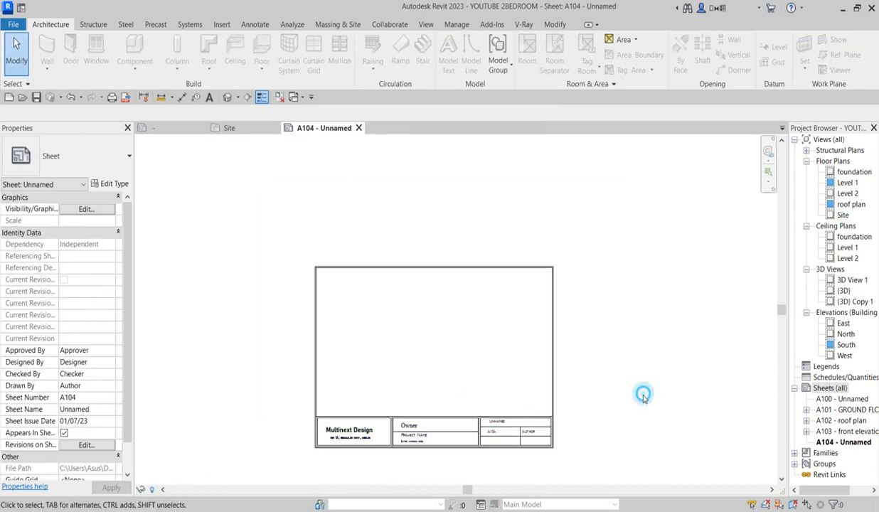
# Step: Open sheet A103 front elevation and swap its DAAA3 metric.0002 title block for mutinext title block
pyautogui.click(819, 432)
pyautogui.doubleClick(819, 432)
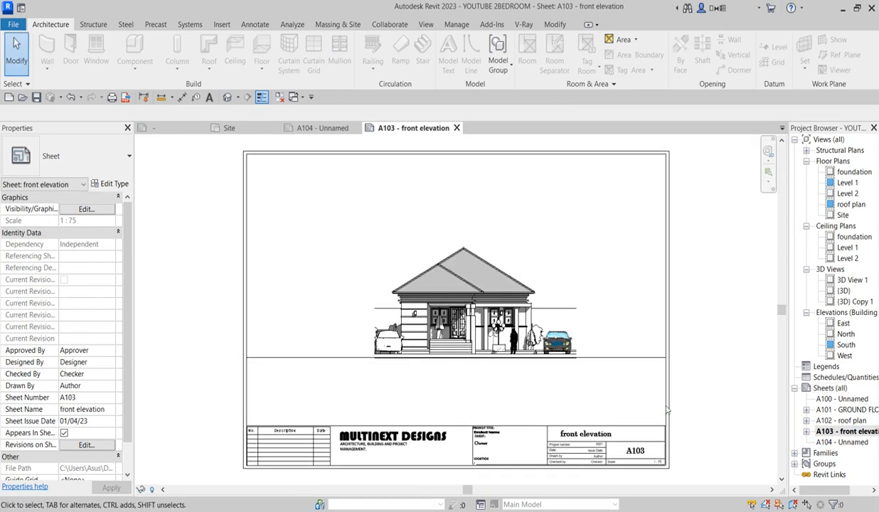
pyautogui.click(665, 402)
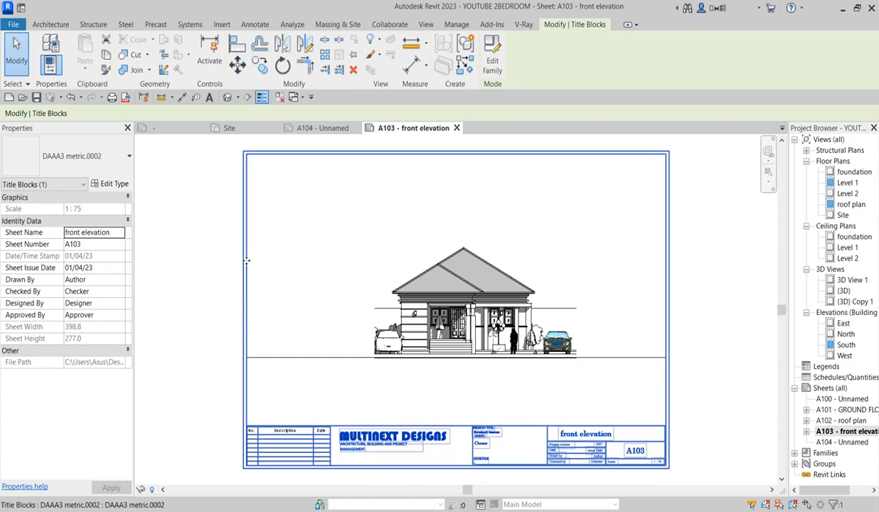
pyautogui.click(71, 157)
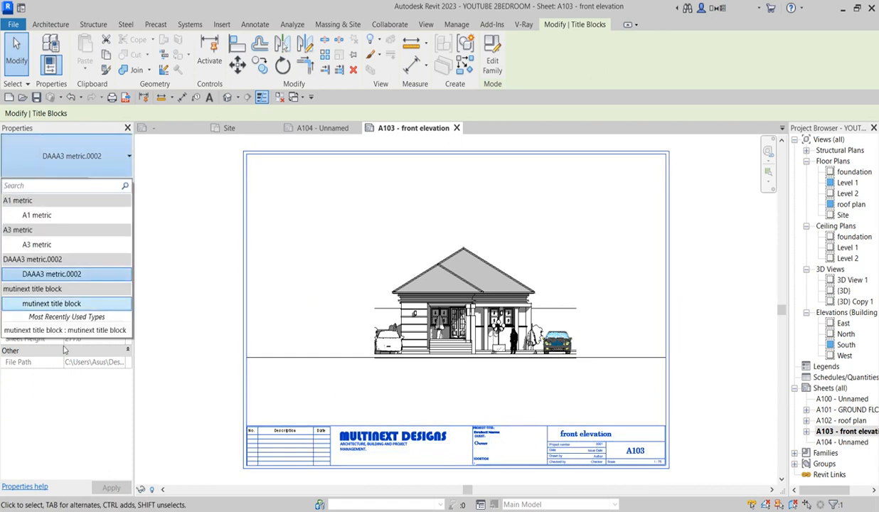
pyautogui.click(61, 307)
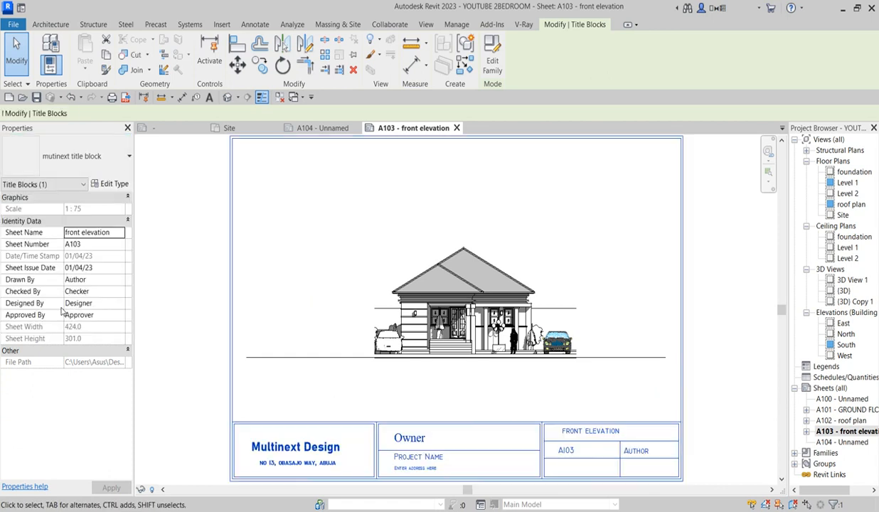
pyautogui.scroll(-2, 431, 422)
pyautogui.click(647, 445)
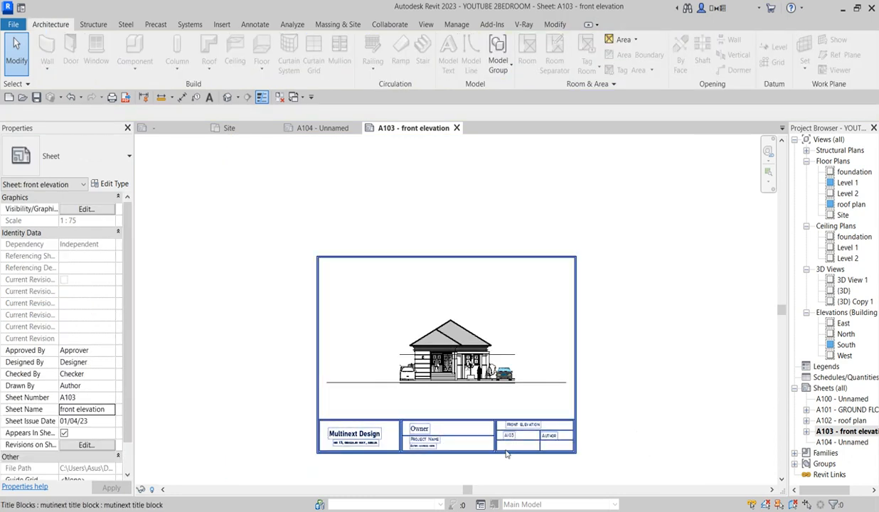
pyautogui.scroll(2, 386, 457)
pyautogui.scroll(2, 420, 424)
pyautogui.scroll(2, 419, 425)
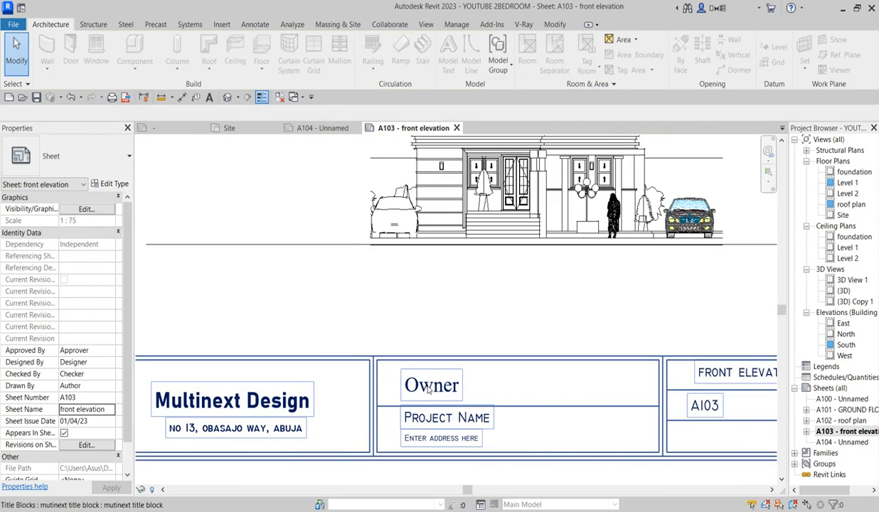
pyautogui.scroll(-3, 457, 435)
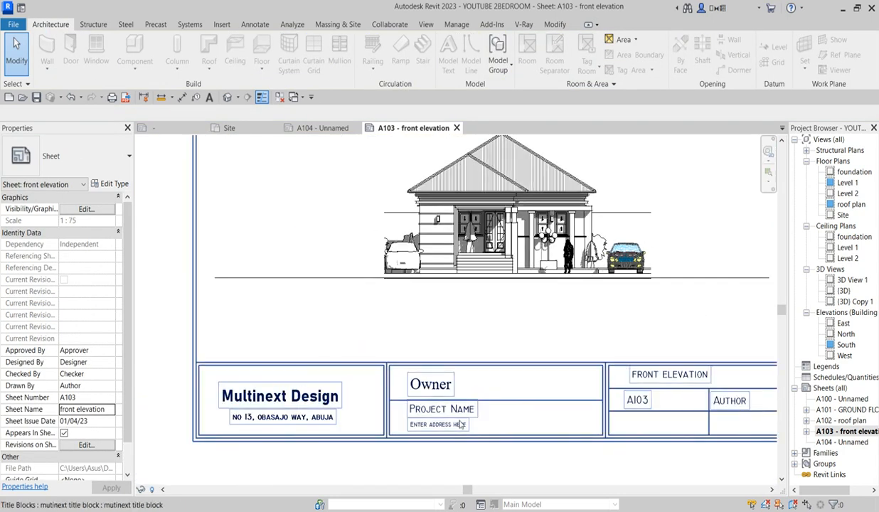
pyautogui.scroll(-2, 457, 435)
pyautogui.scroll(3, 446, 412)
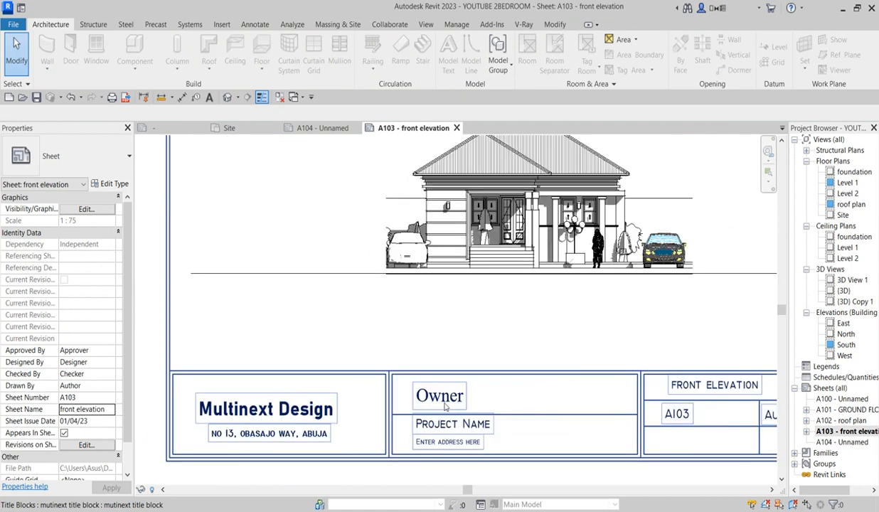
pyautogui.scroll(-2, 446, 413)
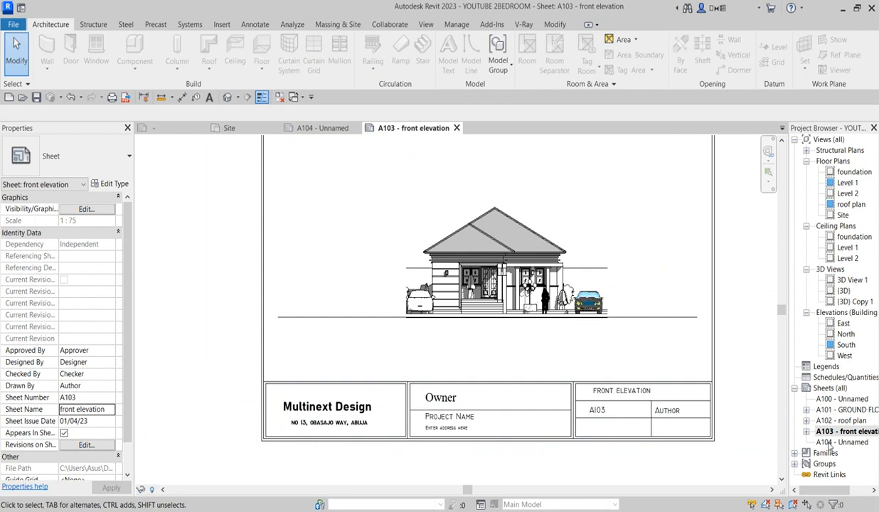
# Step: Open sheets A104, A101 GROUND FLOOR PLAN and A102 roof plan for review
pyautogui.doubleClick(841, 442)
pyautogui.rightClick(841, 441)
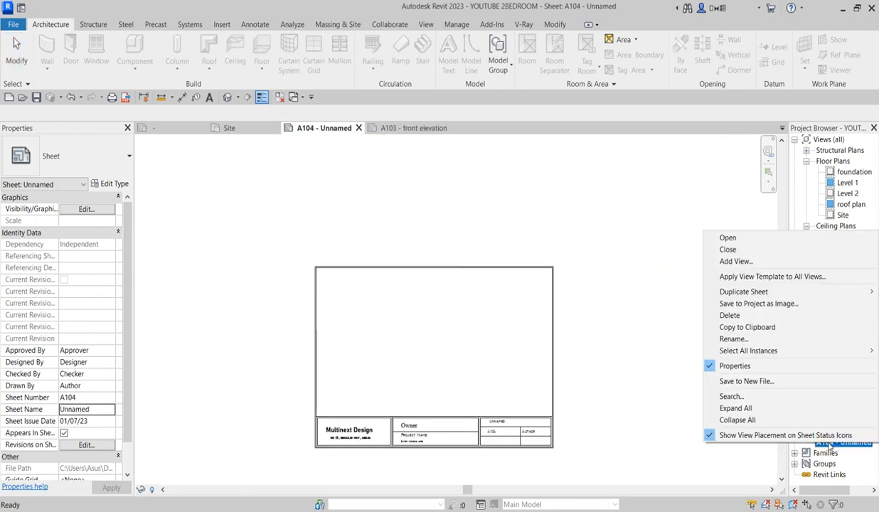
pyautogui.click(623, 360)
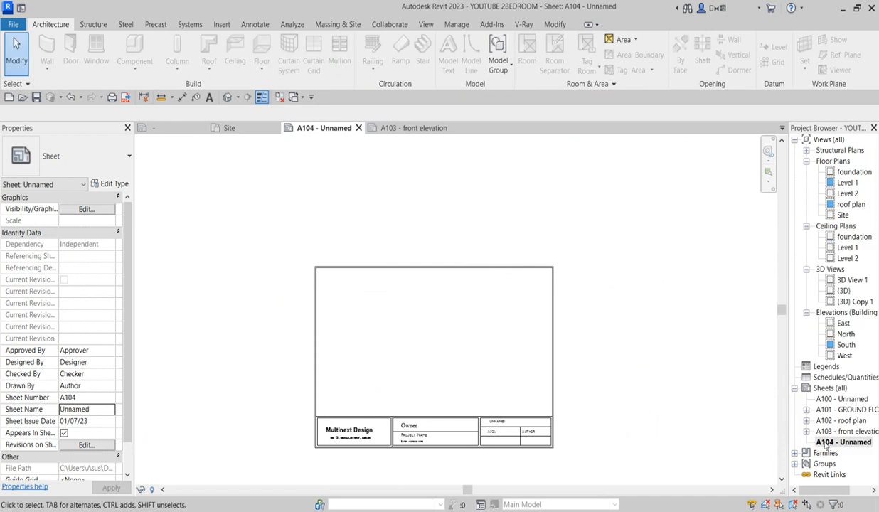
pyautogui.doubleClick(839, 409)
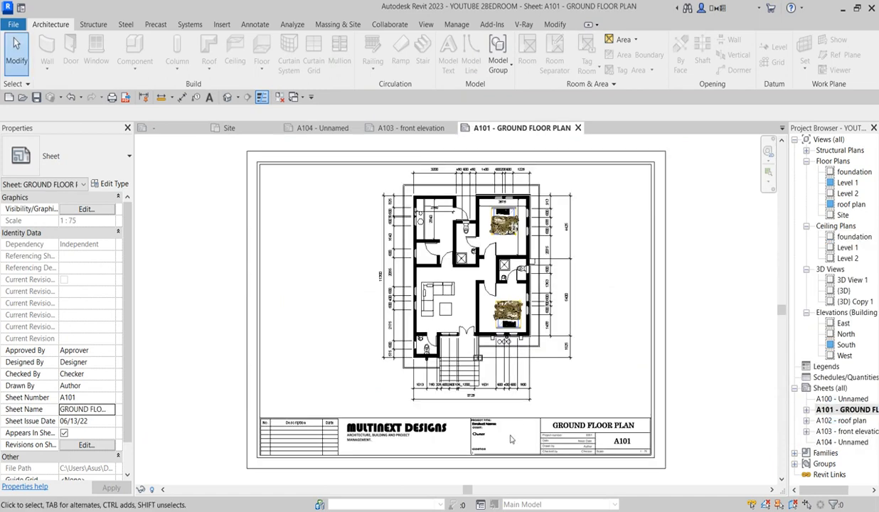
pyautogui.click(857, 421)
pyautogui.doubleClick(859, 421)
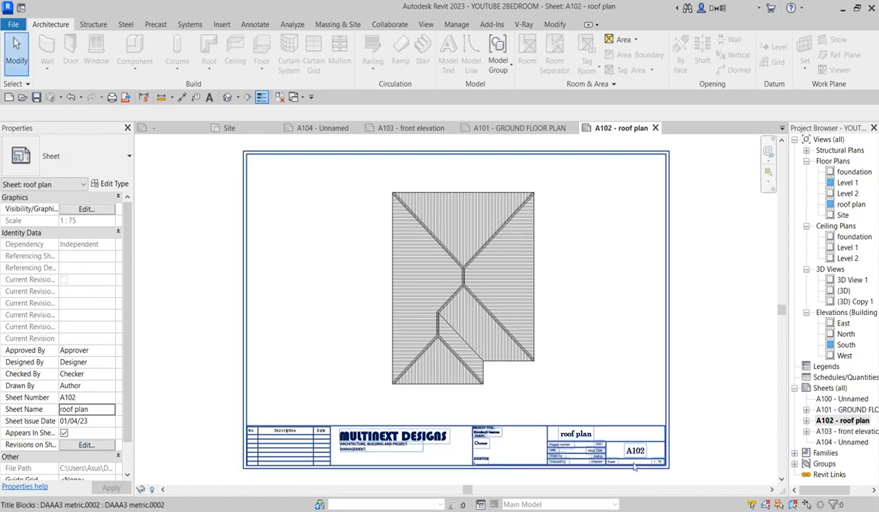
# Step: Return to sheet A103 front elevation and select its title block
pyautogui.doubleClick(832, 432)
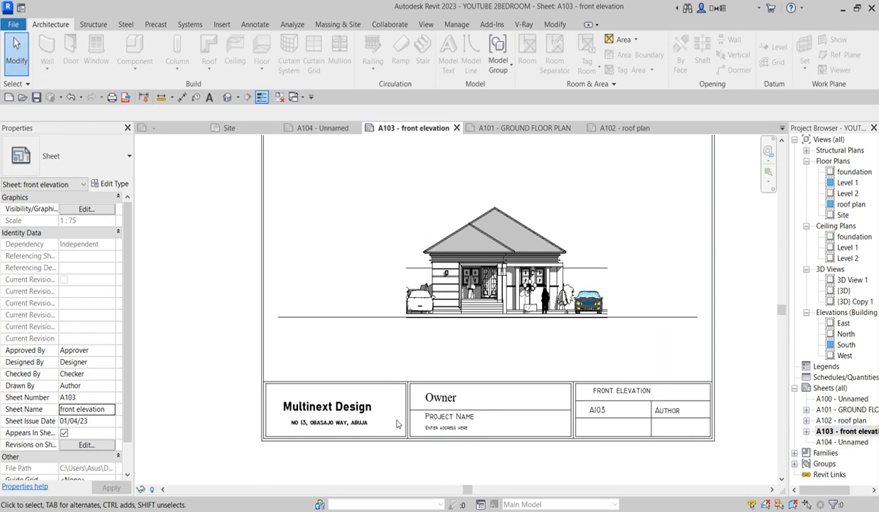
pyautogui.scroll(3, 439, 402)
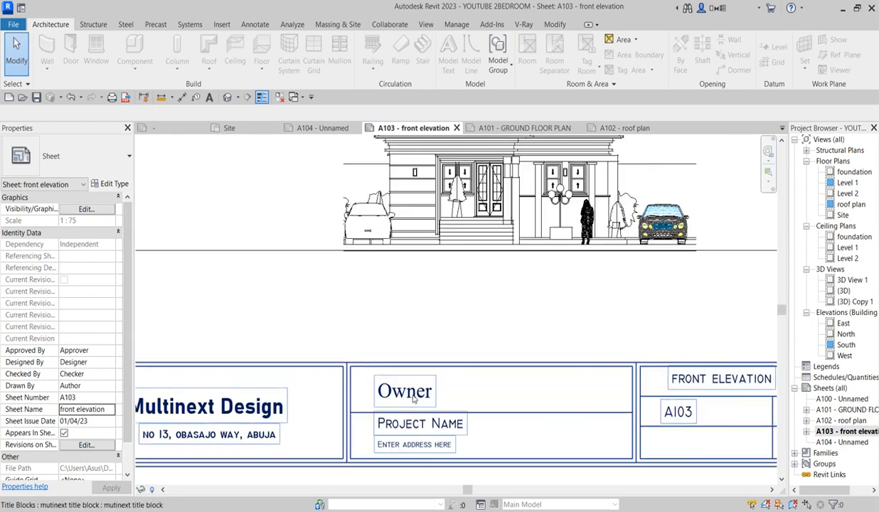
pyautogui.click(412, 399)
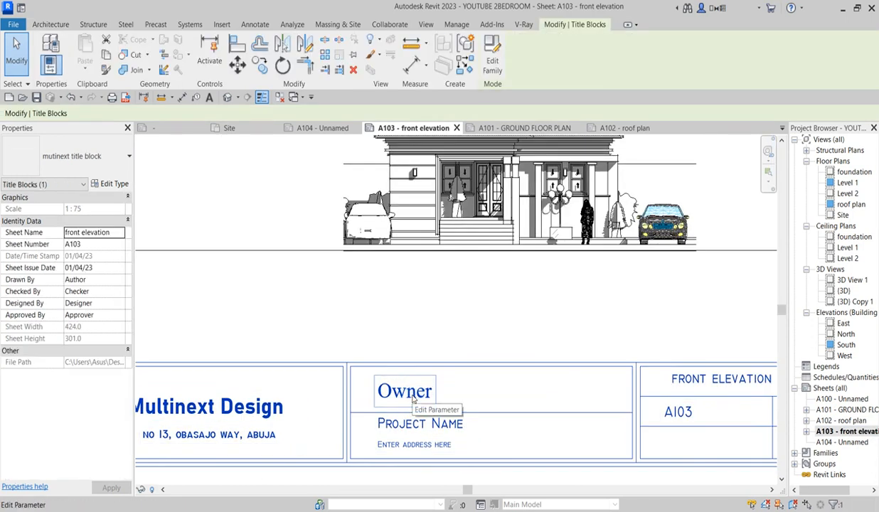
# Step: Fill in the client's name in the title block's Owner field
pyautogui.click(412, 399)
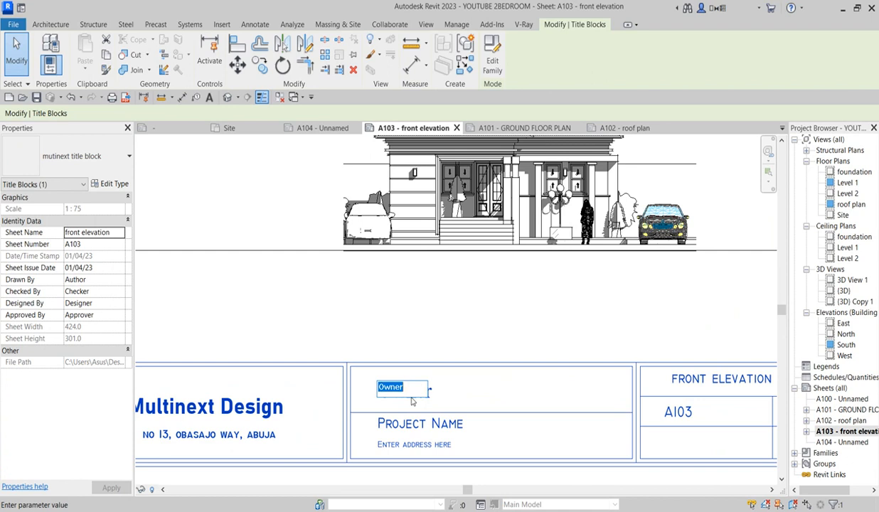
pyautogui.write('d')
pyautogui.write('BAYO')
pyautogui.click(465, 313)
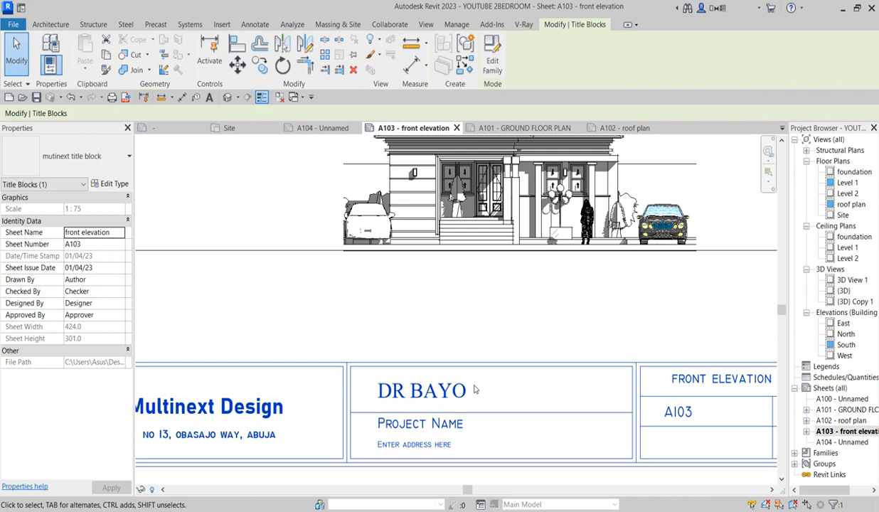
pyautogui.scroll(-3, 469, 420)
pyautogui.scroll(3, 448, 412)
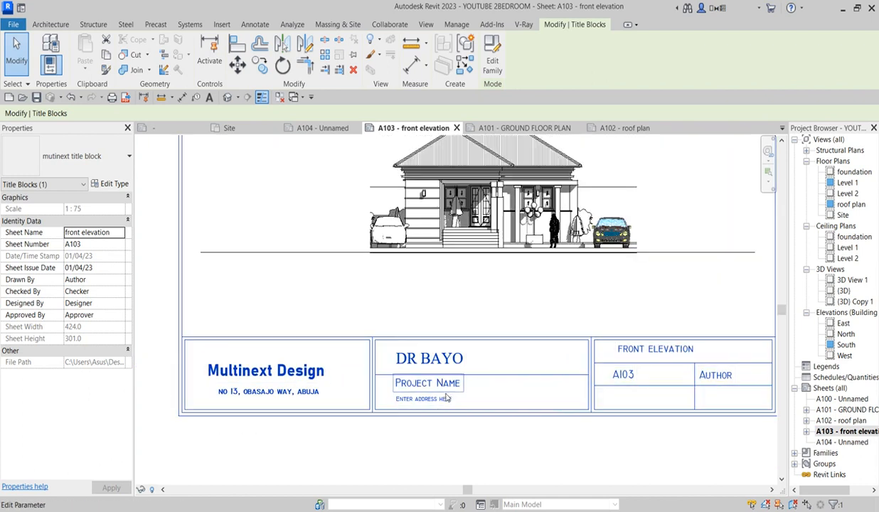
# Step: Set the title block's Project Name to 2 BEDROOM and begin editing the address
pyautogui.click(450, 389)
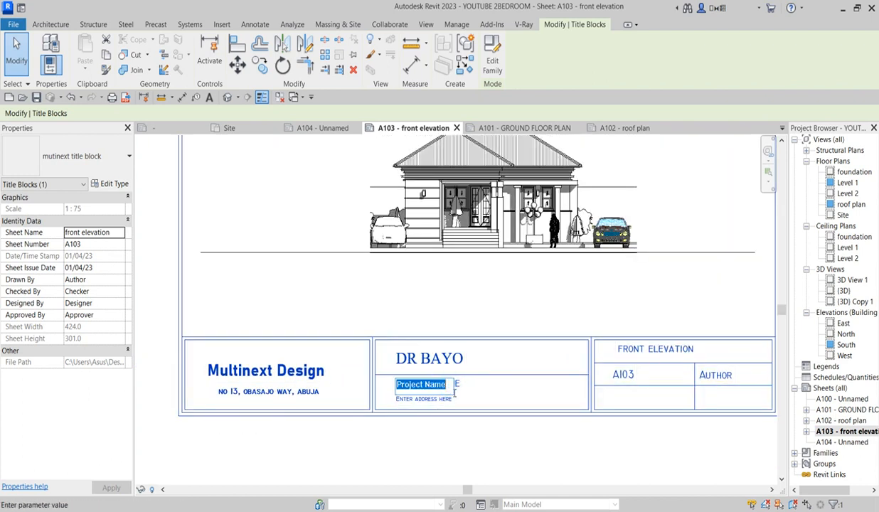
pyautogui.write('2')
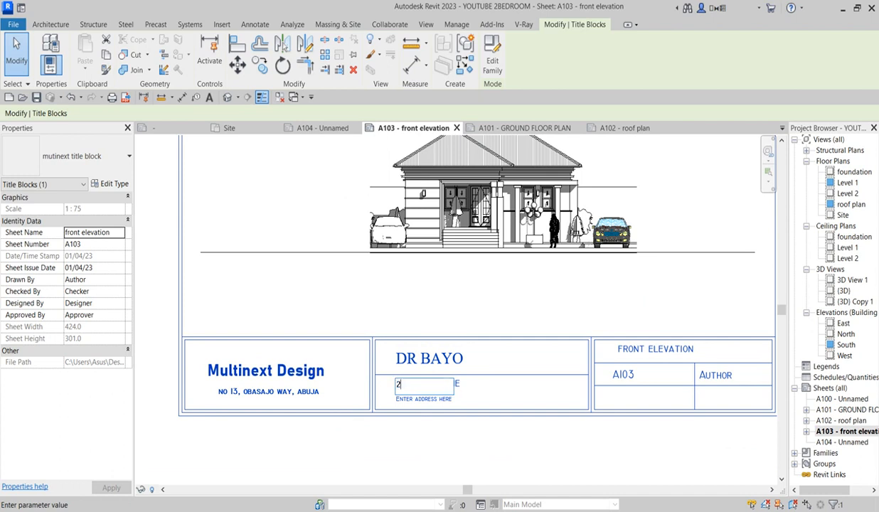
pyautogui.write(' BEDROOM')
pyautogui.click(492, 278)
pyautogui.click(425, 400)
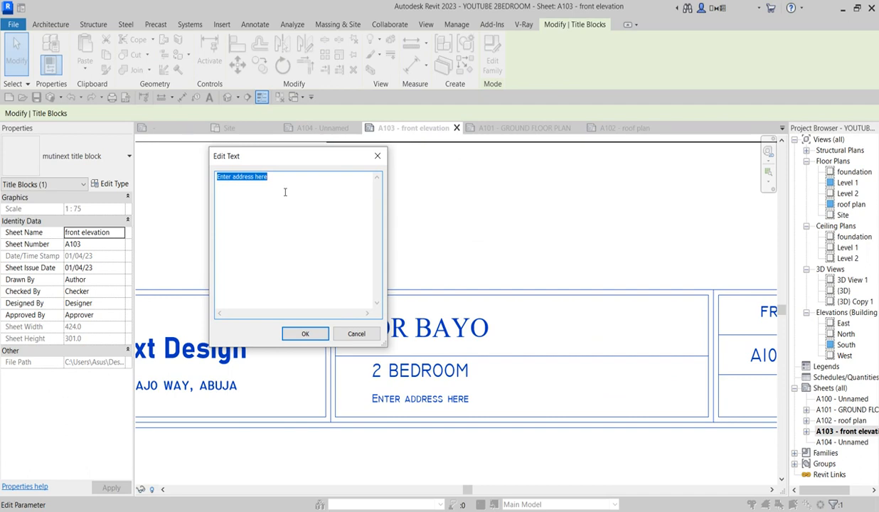
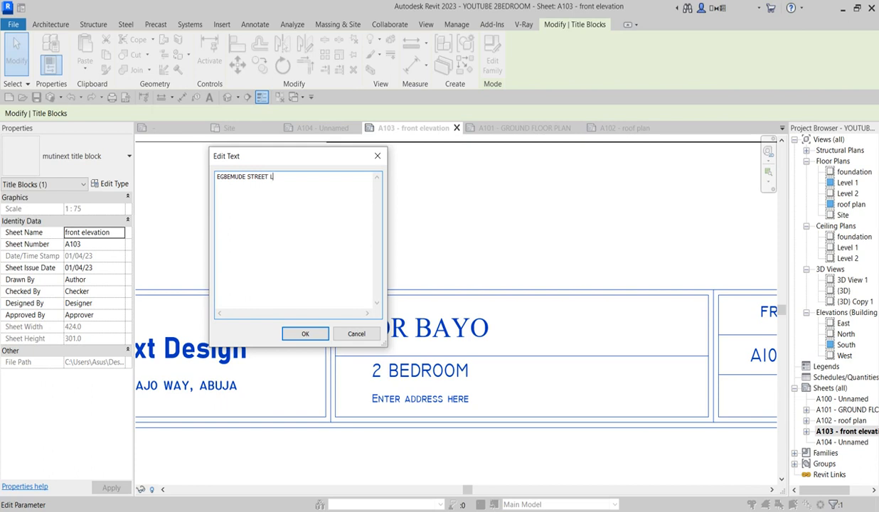
# Step: Enter the project's street address in the title block's address text
pyautogui.click(305, 334)
pyautogui.scroll(-5, 454, 416)
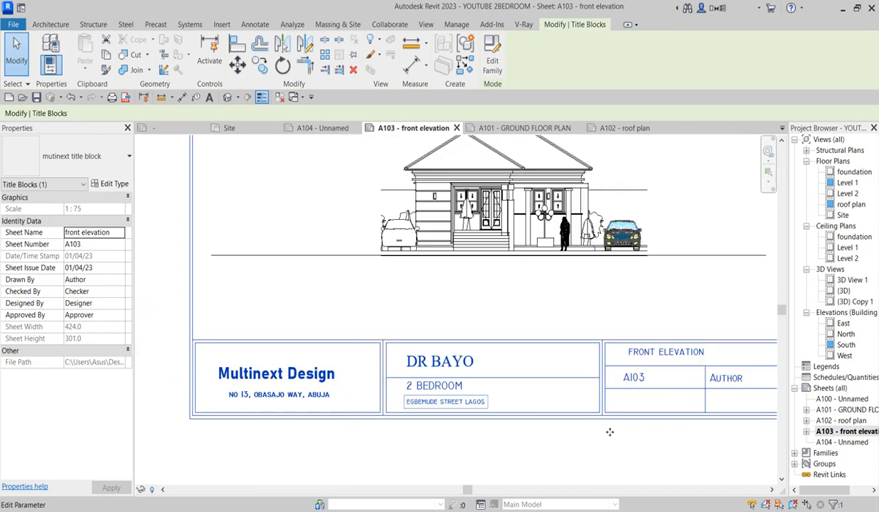
pyautogui.scroll(2, 707, 407)
pyautogui.scroll(1, 707, 407)
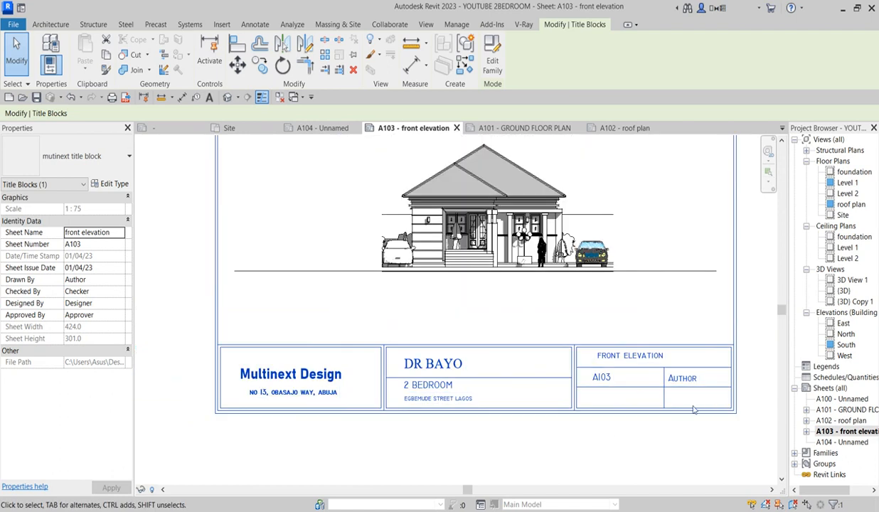
pyautogui.click(848, 431)
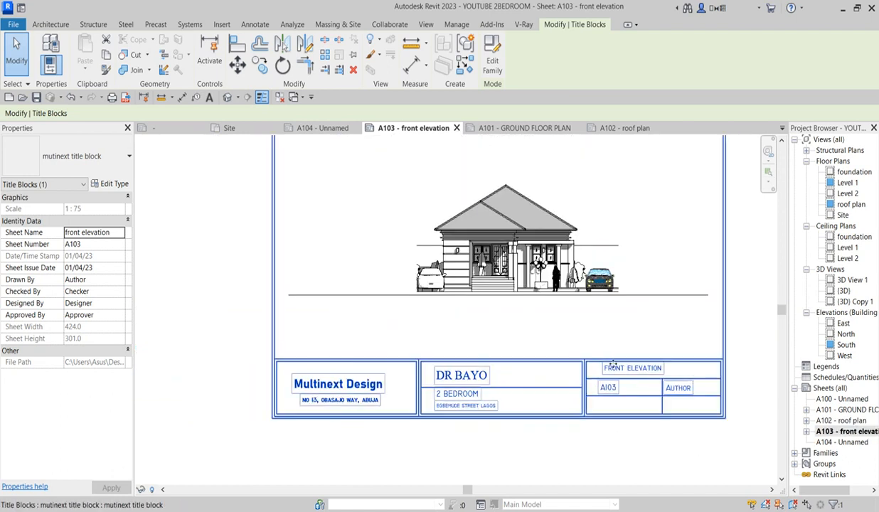
pyautogui.scroll(1, 698, 373)
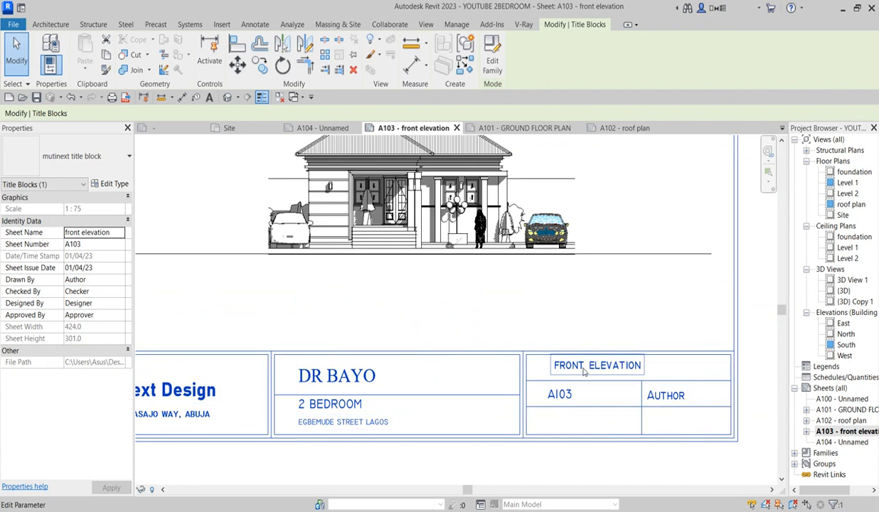
pyautogui.scroll(-3, 559, 367)
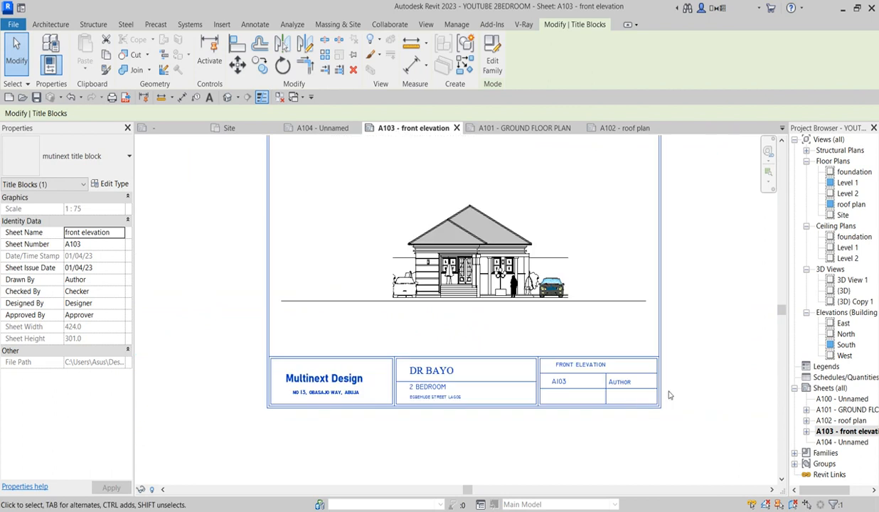
pyautogui.scroll(2, 682, 409)
# Step: Set the title block's Author (Drawn By) field to MULTINEXT
pyautogui.click(622, 386)
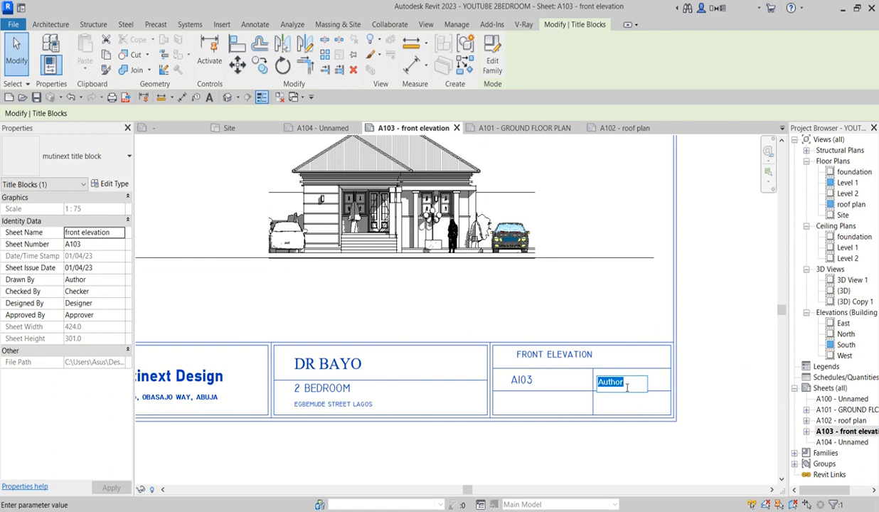
pyautogui.write('MULTINEXT')
pyautogui.click(632, 334)
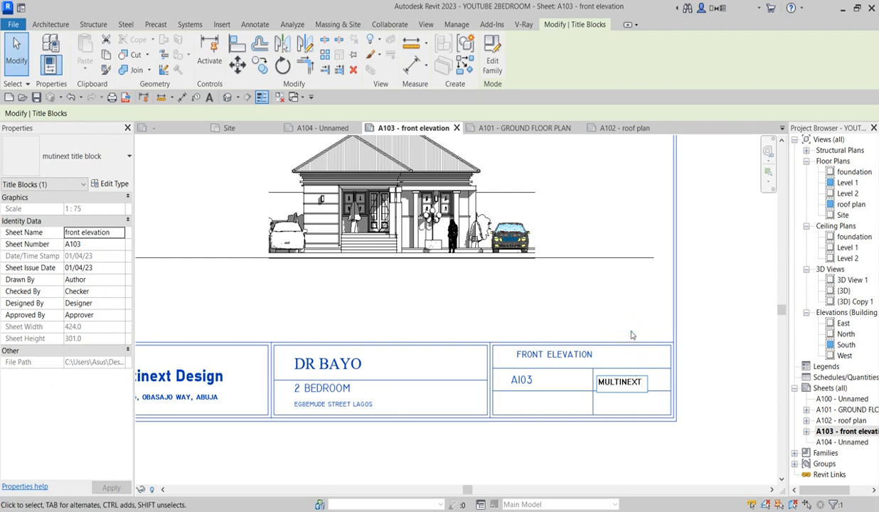
pyautogui.scroll(-2, 591, 361)
pyautogui.scroll(3, 549, 379)
pyautogui.scroll(2, 549, 379)
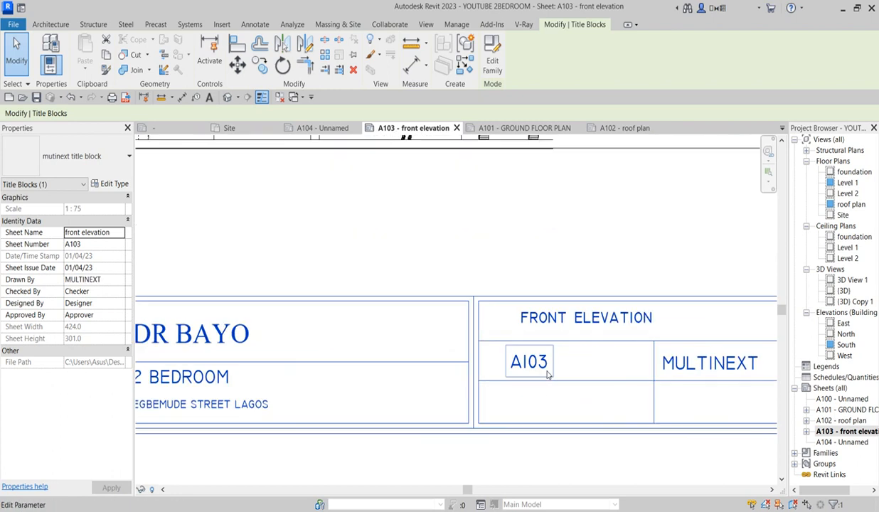
pyautogui.click(832, 432)
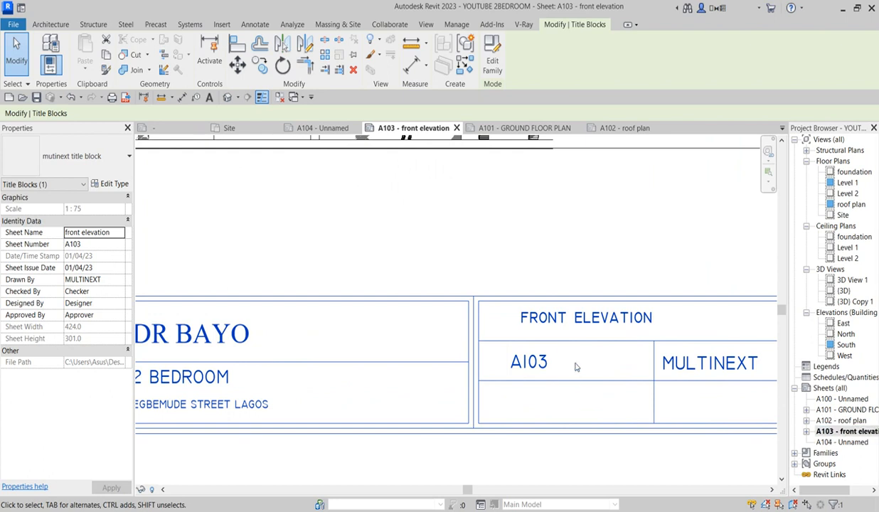
pyautogui.scroll(-3, 540, 371)
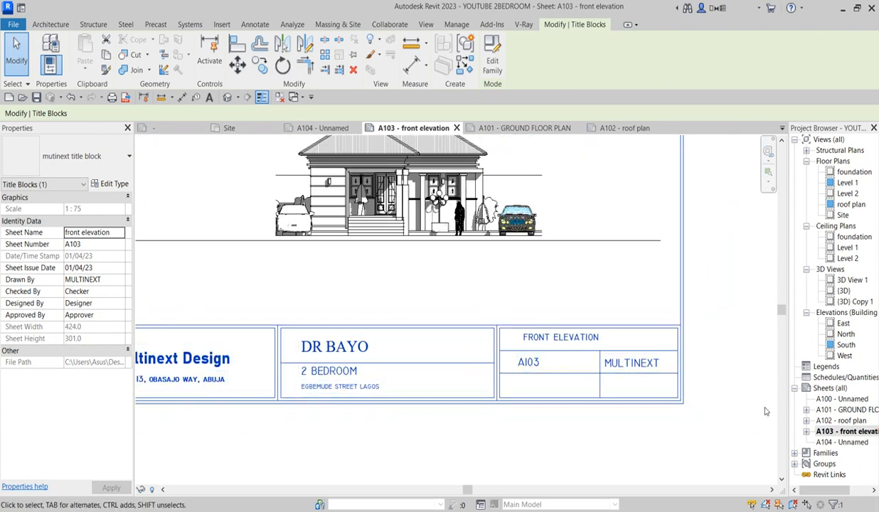
pyautogui.click(826, 388)
# Step: Create new sheet A105 using the mutinext title block
pyautogui.rightClick(826, 388)
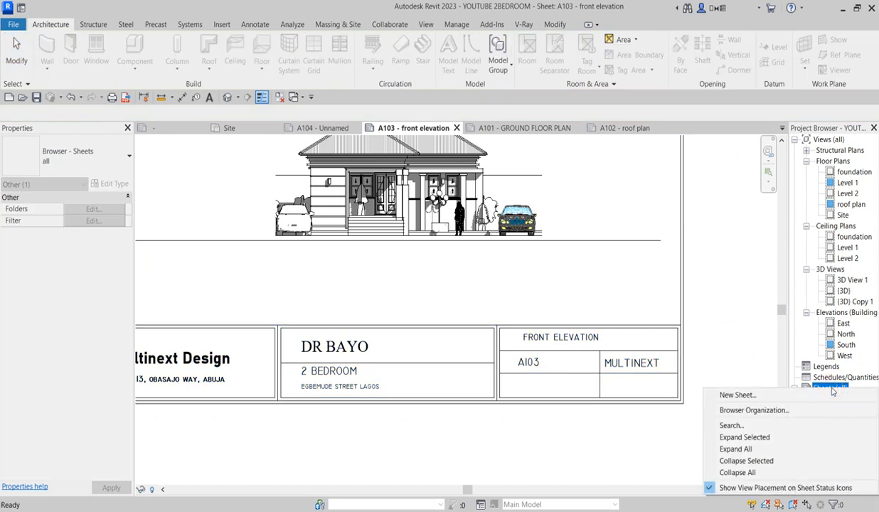
pyautogui.click(759, 396)
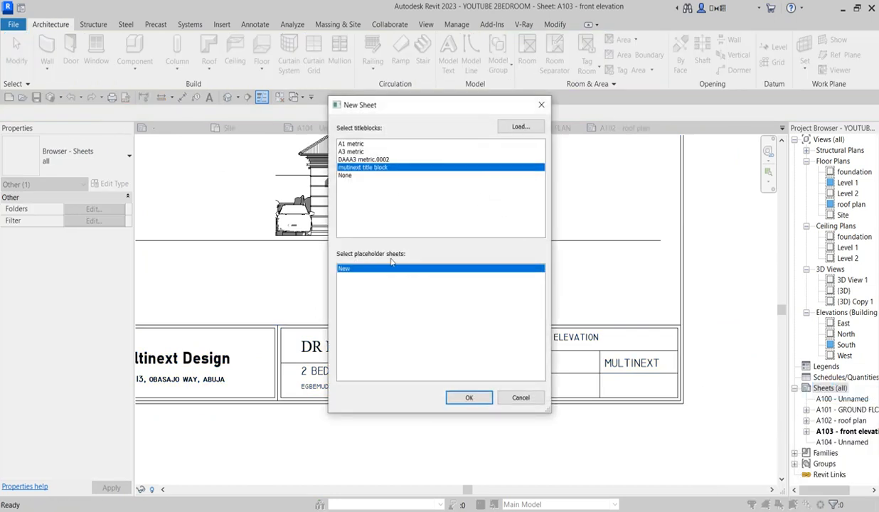
pyautogui.click(468, 399)
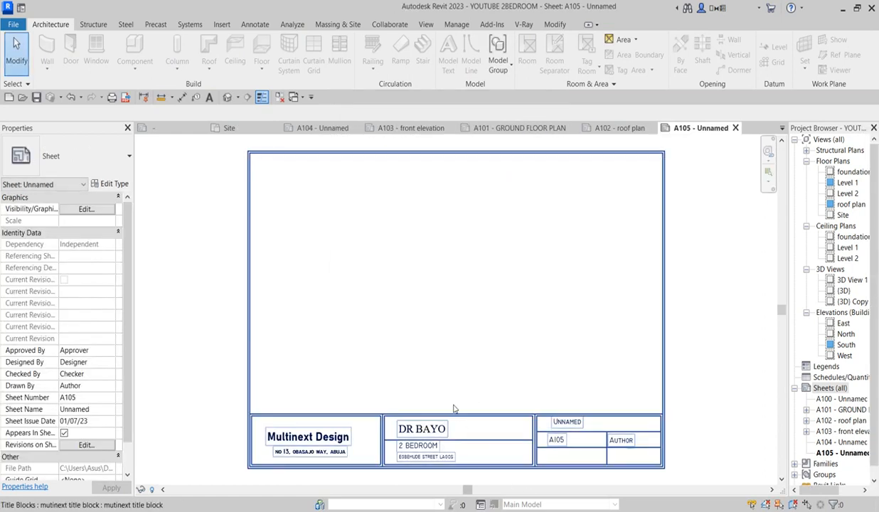
pyautogui.scroll(3, 462, 469)
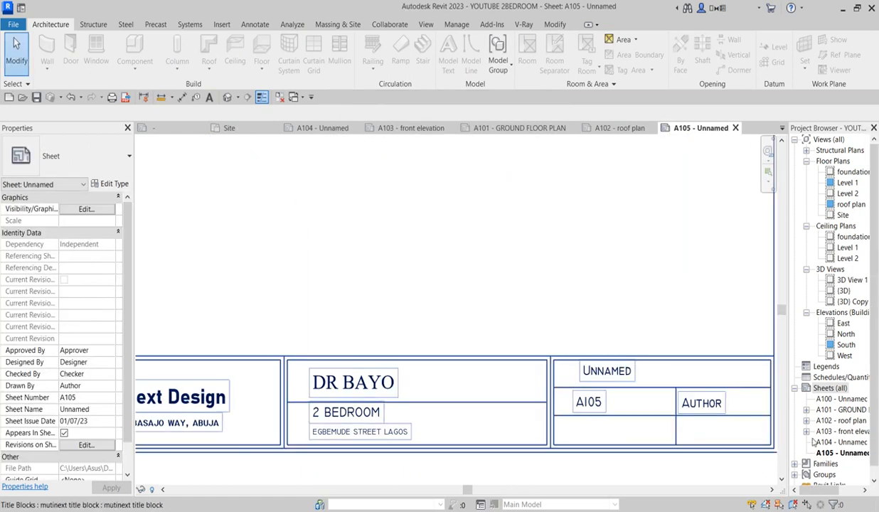
pyautogui.click(841, 441)
pyautogui.scroll(-2, 619, 400)
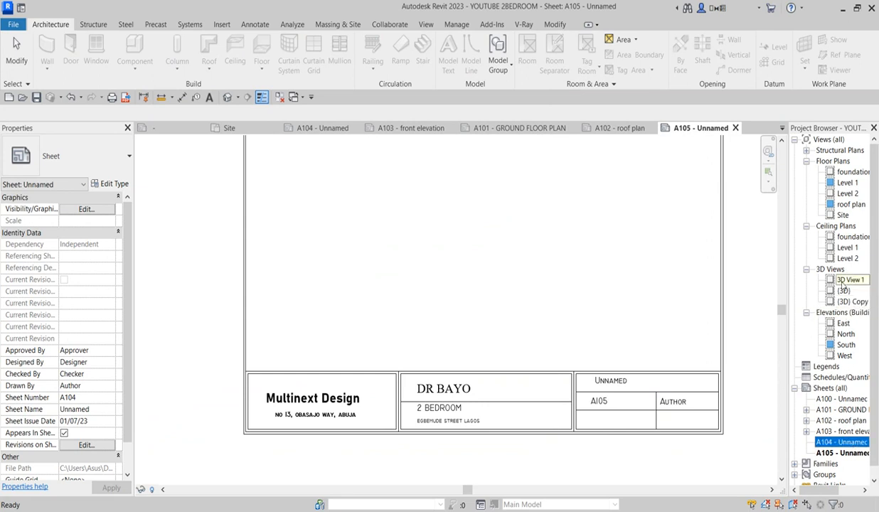
# Step: Place a 3D View 1 viewport of the rendered house on sheet A105 above the title block
pyautogui.moveTo(850, 282); pyautogui.dragTo(497, 247)
pyautogui.click(497, 247)
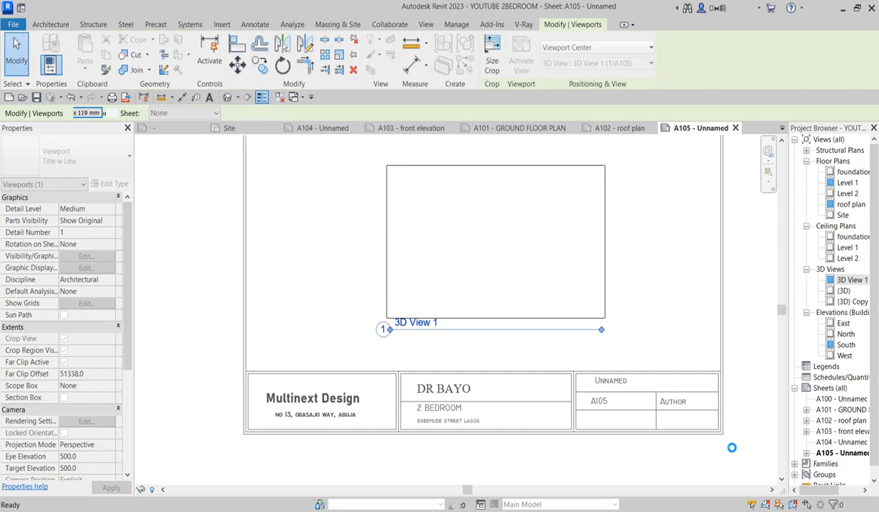
pyautogui.click(752, 319)
pyautogui.scroll(-1, 433, 348)
pyautogui.scroll(1, 617, 372)
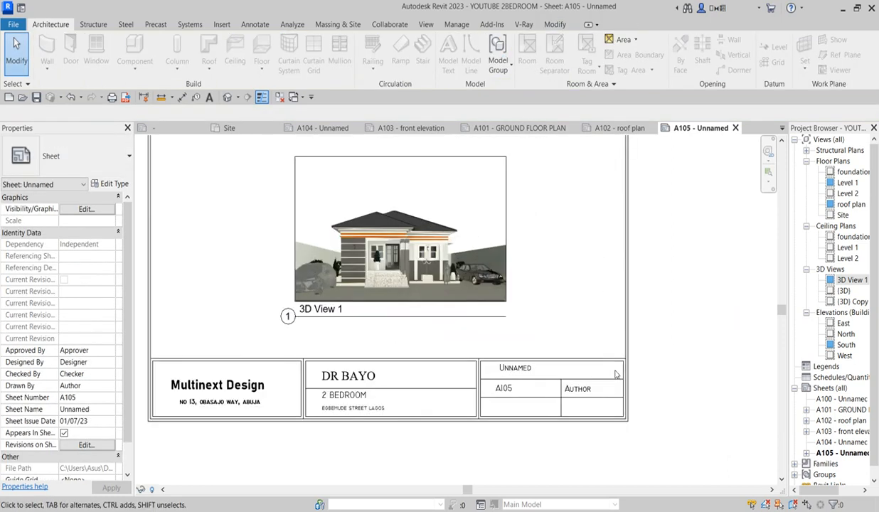
pyautogui.scroll(1, 608, 411)
pyautogui.scroll(-1, 557, 439)
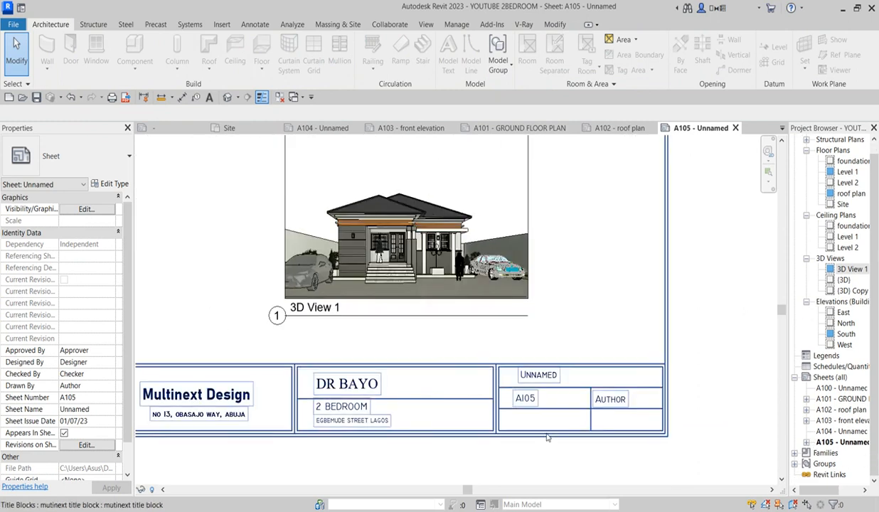
pyautogui.scroll(-1, 549, 434)
pyautogui.scroll(2, 629, 425)
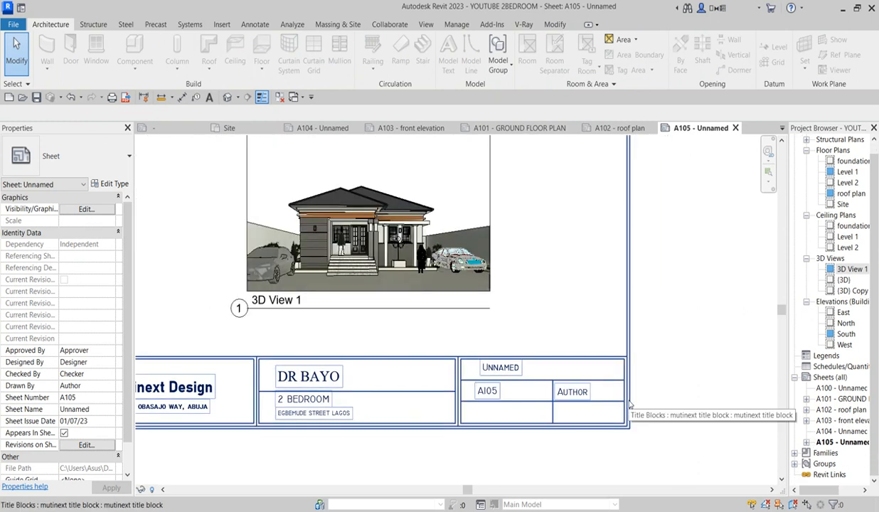
pyautogui.scroll(-2, 629, 405)
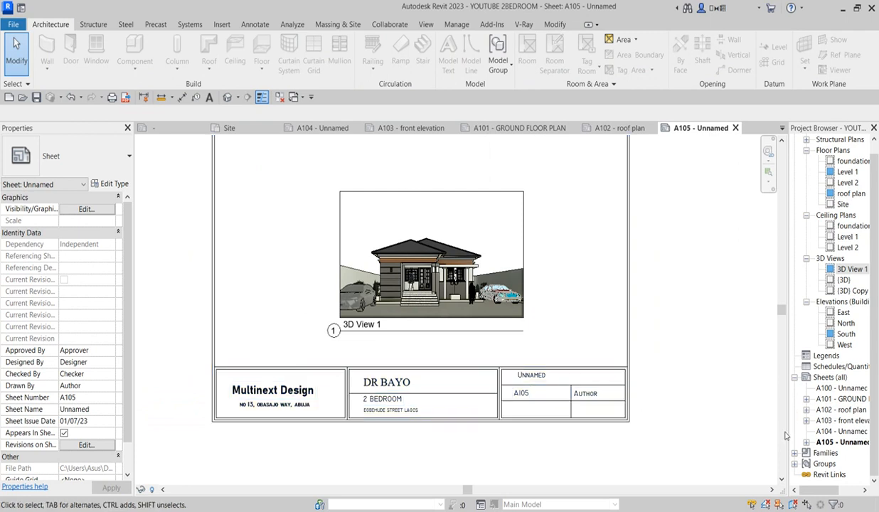
pyautogui.click(629, 324)
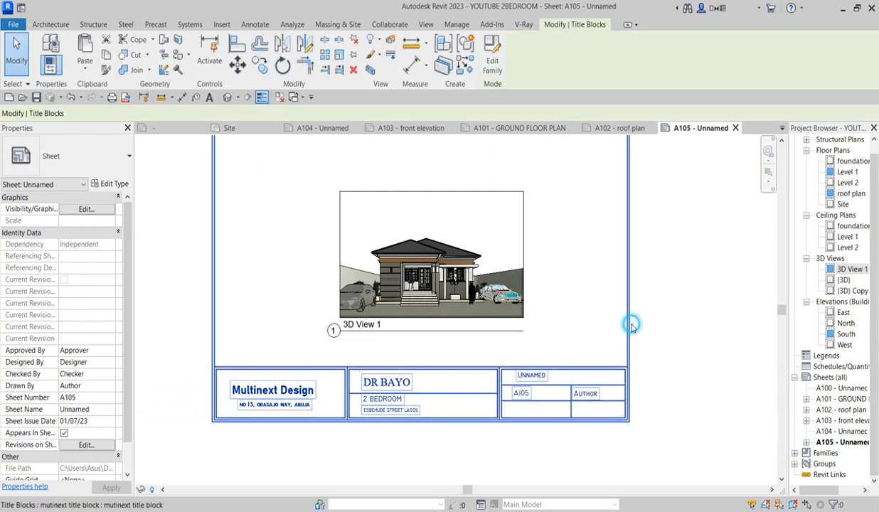
# Step: In the title block family, add a Scale label (1/8" = 1'-0") to the lower cell
pyautogui.click(490, 63)
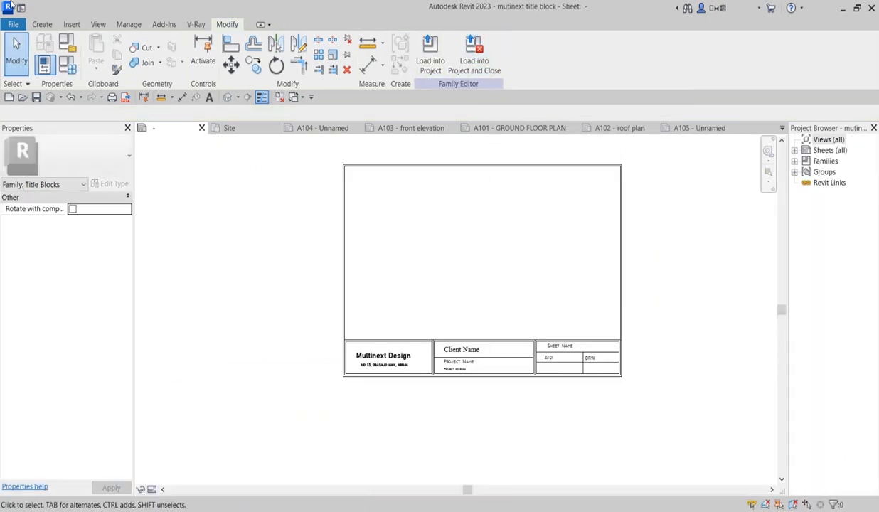
pyautogui.click(44, 25)
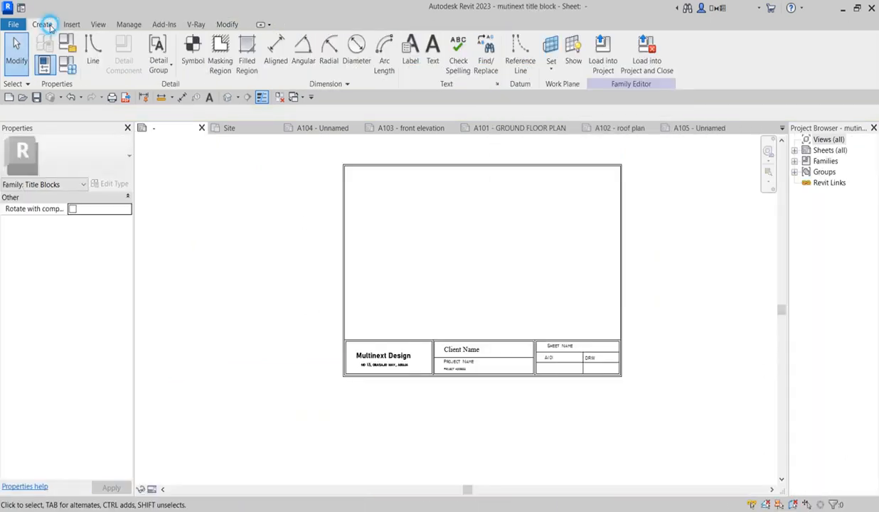
pyautogui.click(410, 54)
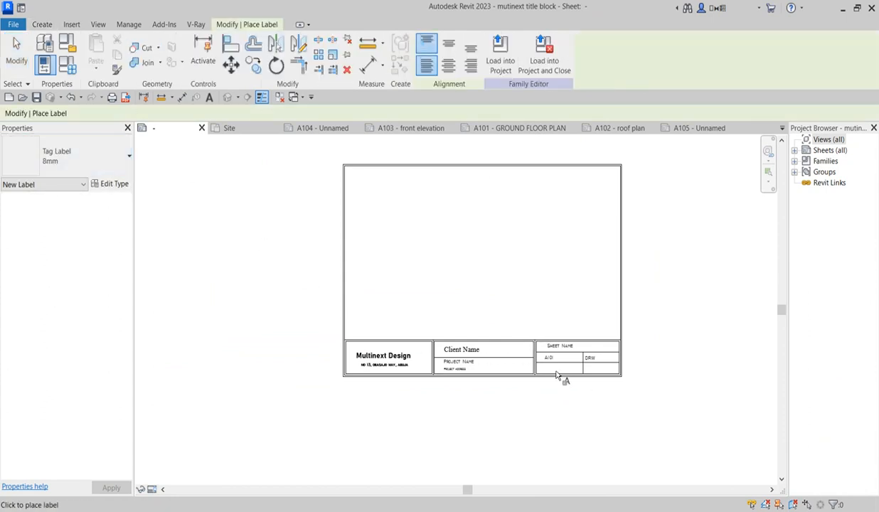
pyautogui.scroll(5, 562, 373)
pyautogui.click(529, 361)
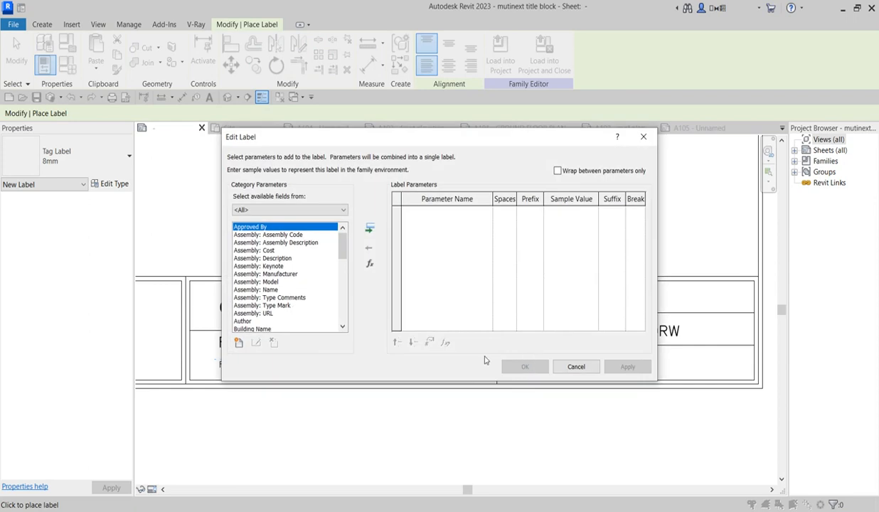
pyautogui.moveTo(343, 241); pyautogui.dragTo(346, 315)
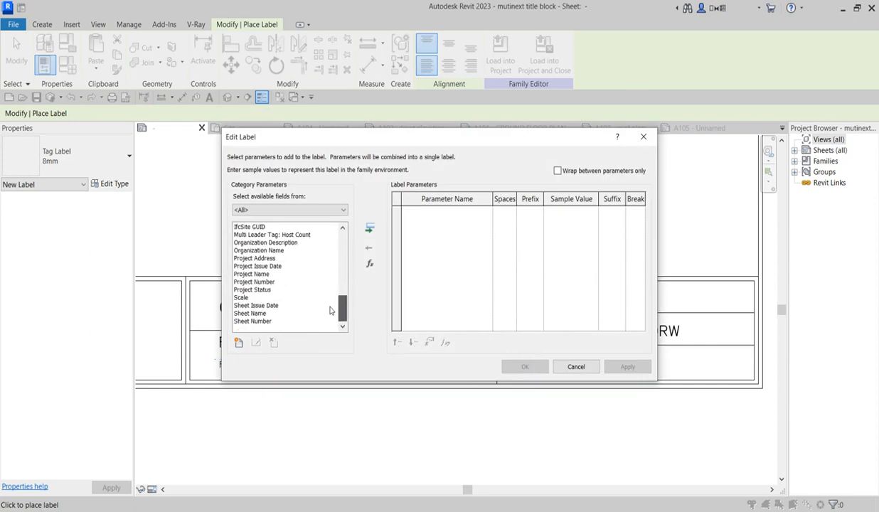
pyautogui.click(242, 297)
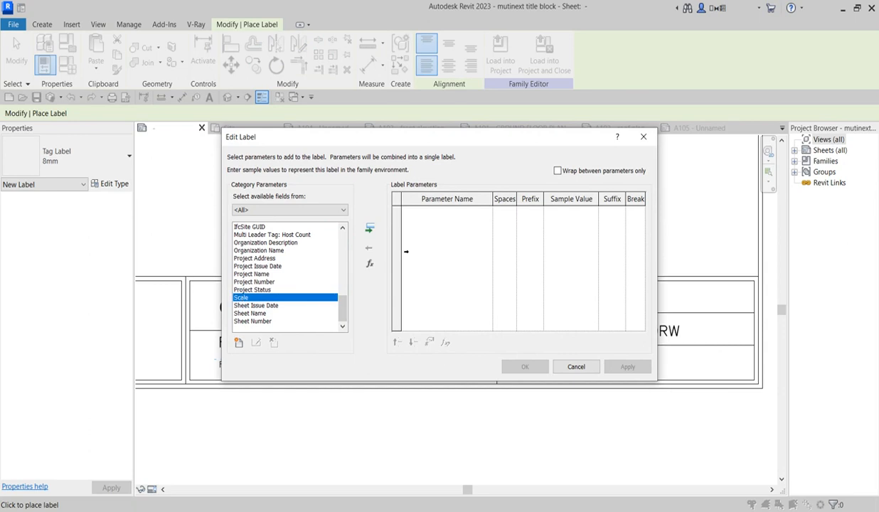
pyautogui.click(369, 228)
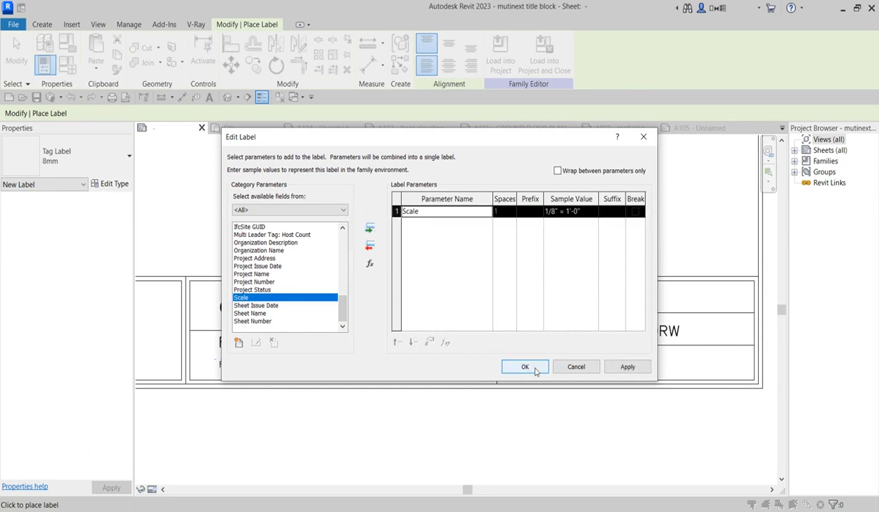
pyautogui.click(535, 368)
pyautogui.click(555, 368)
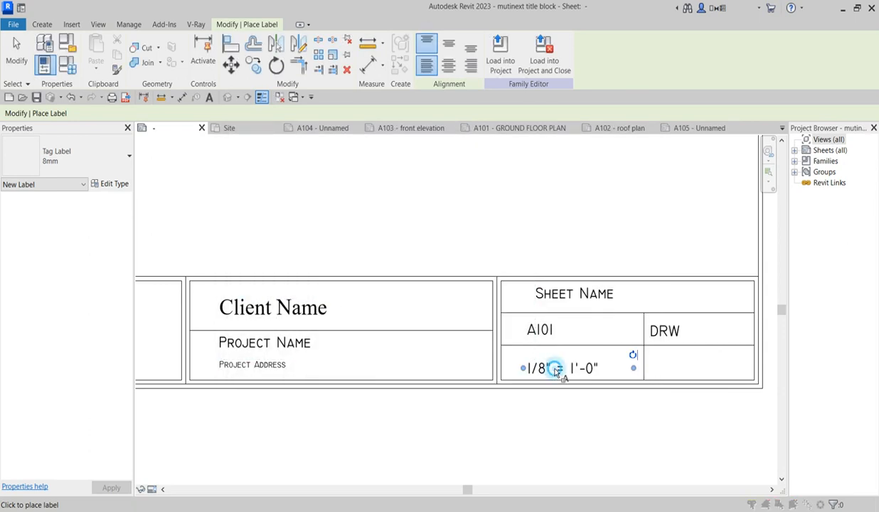
# Step: Finish the scale label and reload the updated title block into the project
pyautogui.click(643, 138)
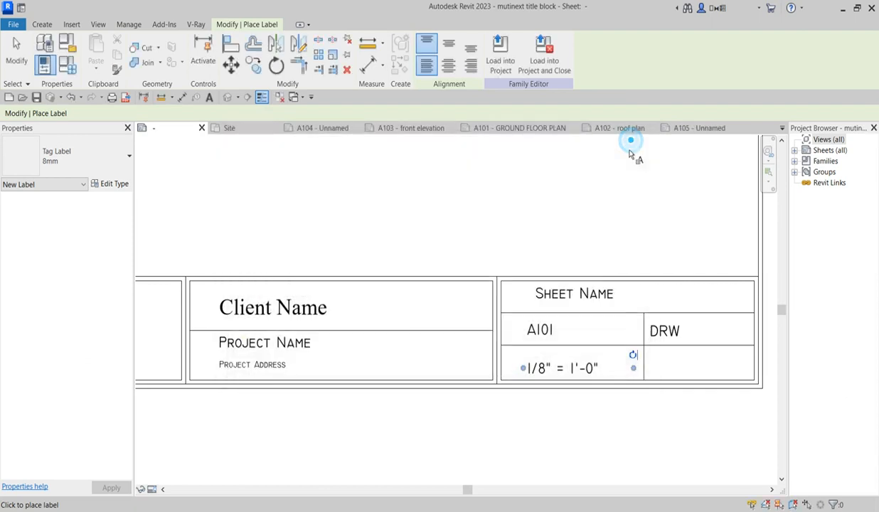
pyautogui.scroll(-4, 560, 399)
pyautogui.press('Escape')
pyautogui.press('Escape')
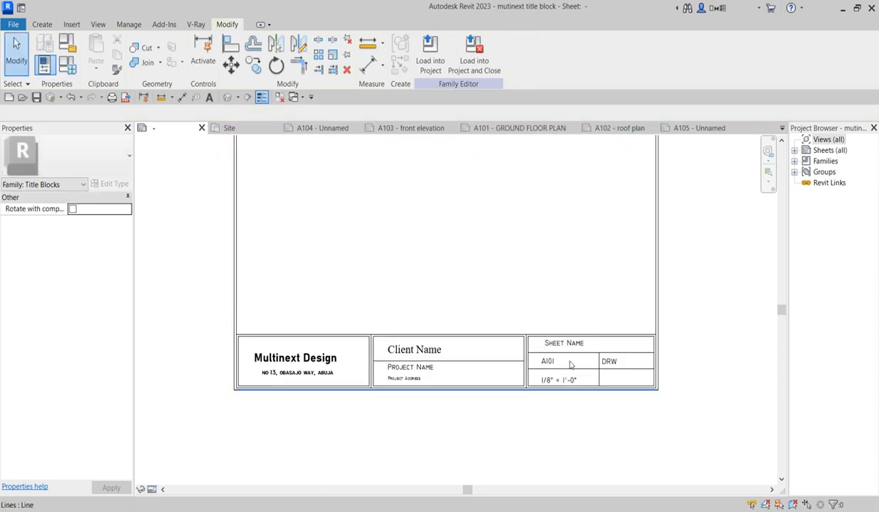
pyautogui.click(569, 378)
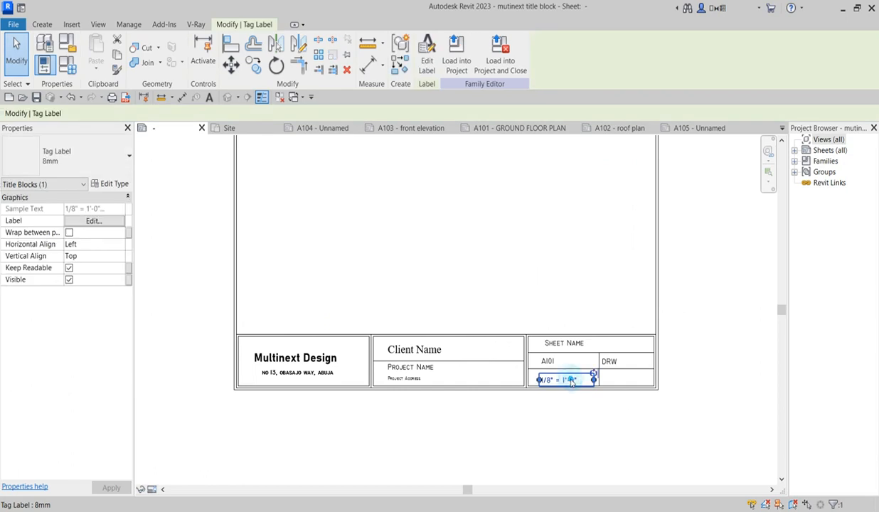
pyautogui.click(580, 416)
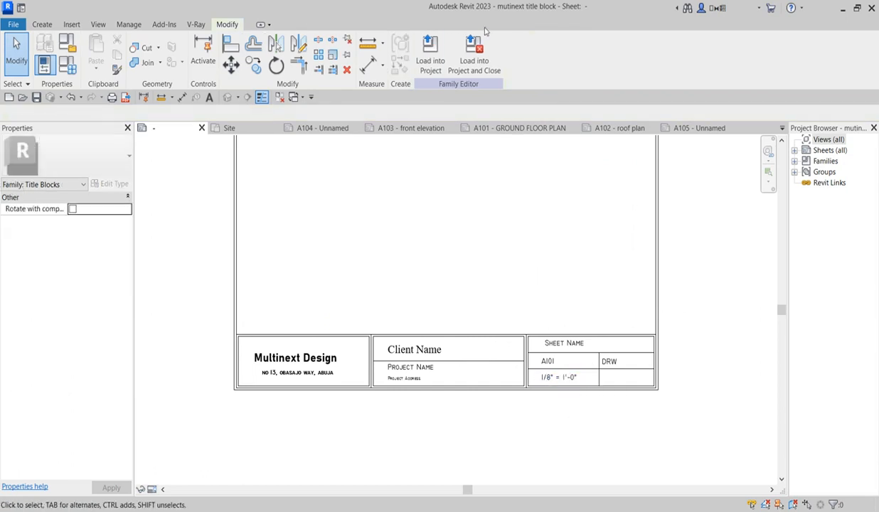
pyautogui.click(429, 56)
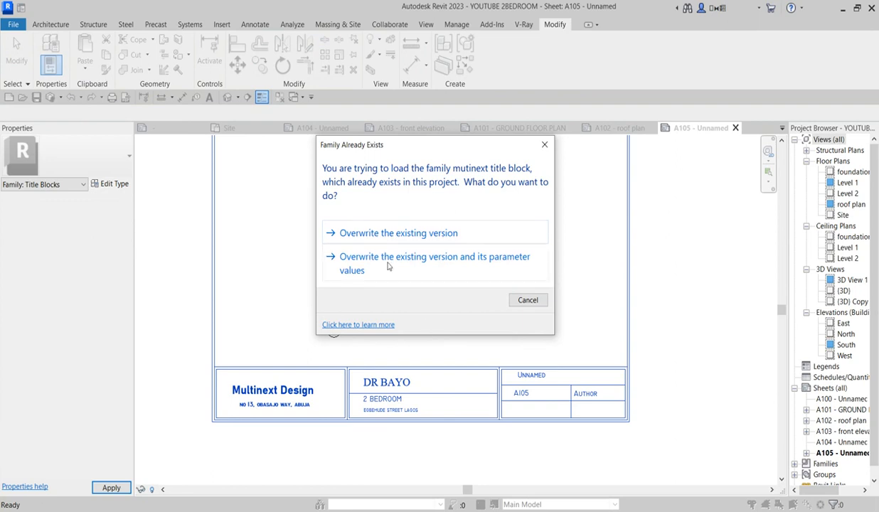
# Step: Overwrite the existing title block and its parameter values with the updated version
pyautogui.click(397, 264)
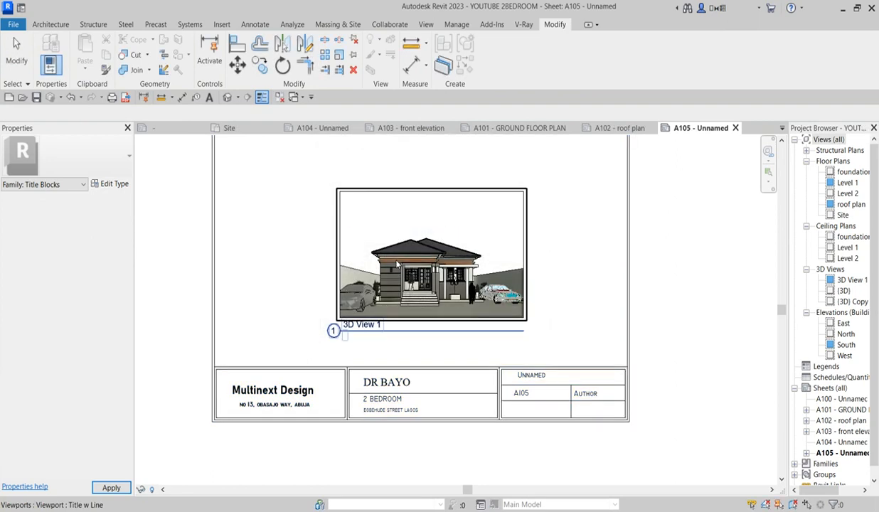
pyautogui.scroll(2, 560, 417)
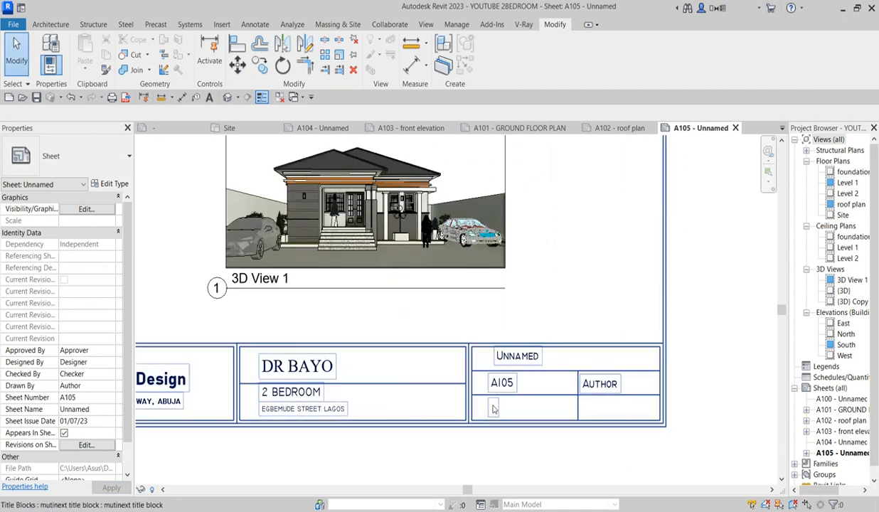
pyautogui.scroll(-2, 489, 406)
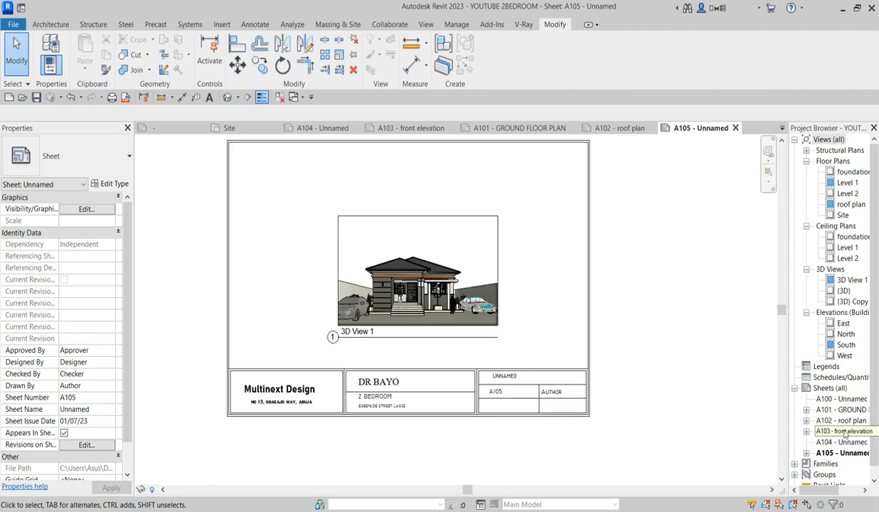
# Step: Open sheet A103 and check that its reloaded title block shows scale 1 : 75
pyautogui.doubleClick(844, 431)
pyautogui.scroll(2, 544, 393)
pyautogui.scroll(-4, 542, 388)
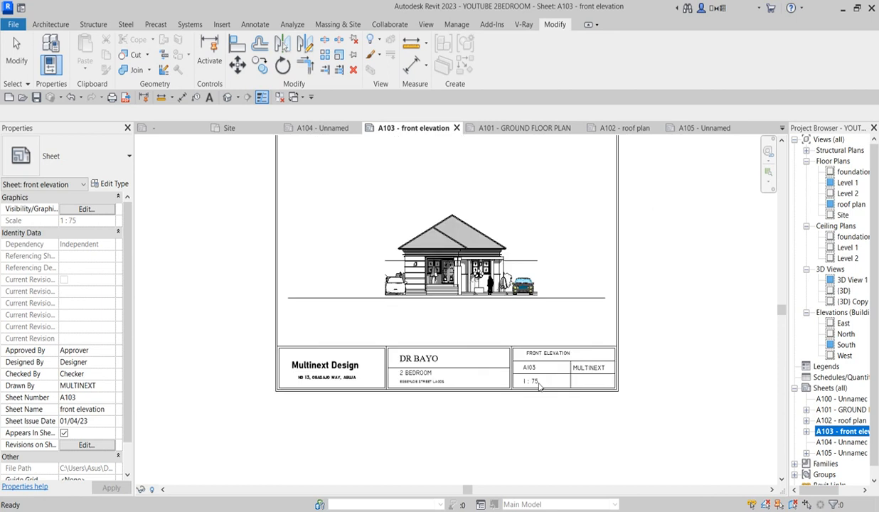
pyautogui.scroll(2, 542, 384)
pyautogui.scroll(-3, 542, 384)
pyautogui.scroll(2, 499, 300)
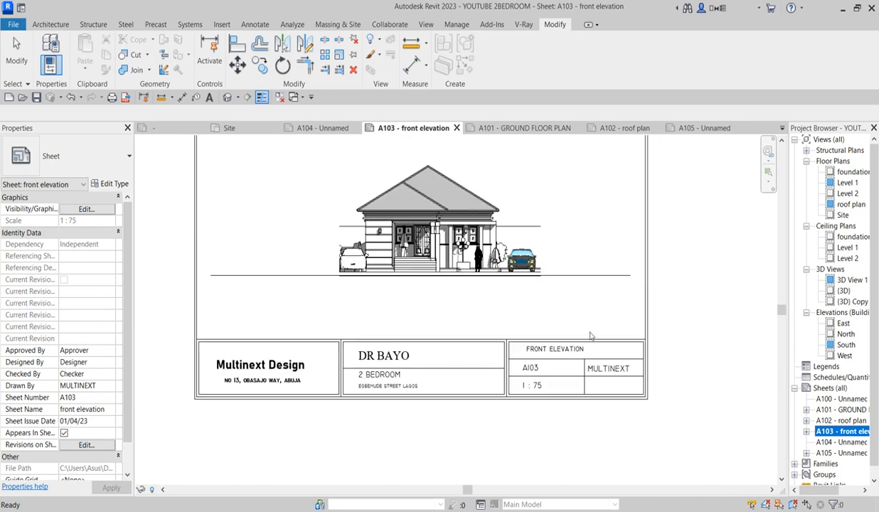
pyautogui.scroll(1, 528, 418)
pyautogui.scroll(-1, 528, 418)
pyautogui.scroll(1, 526, 388)
pyautogui.scroll(-1, 497, 420)
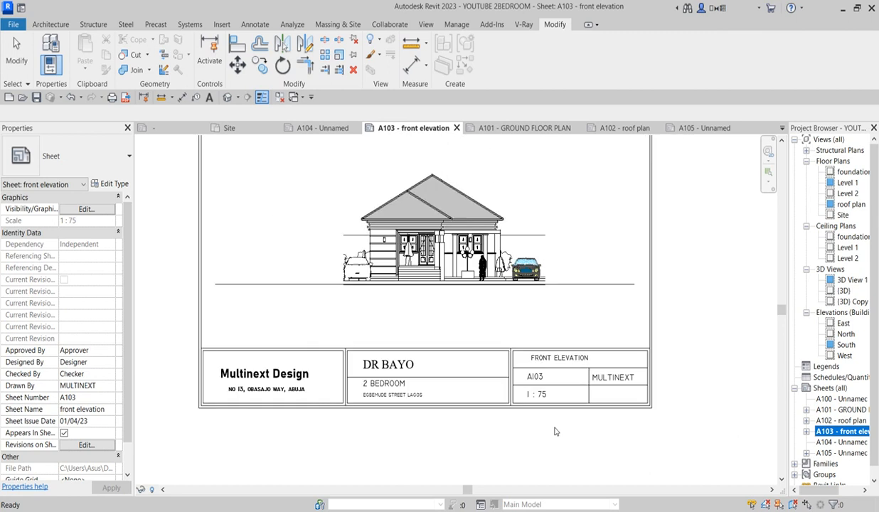
pyautogui.scroll(-1, 604, 405)
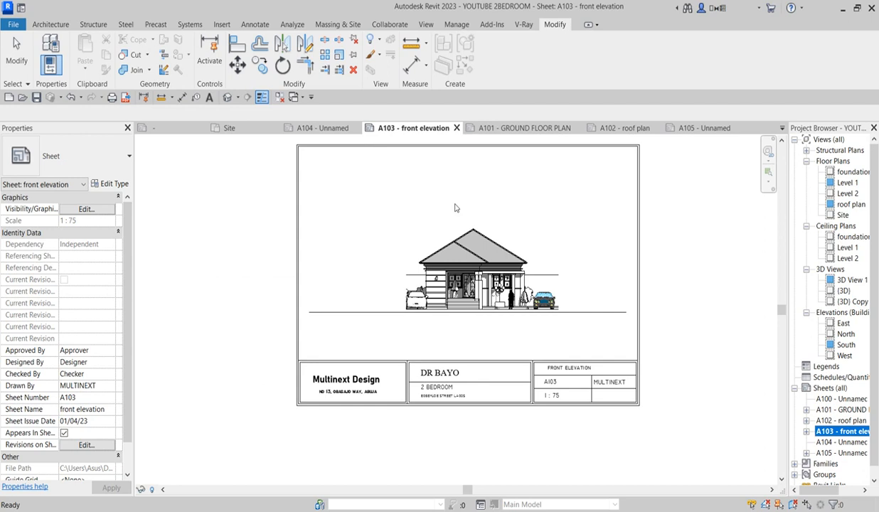
pyautogui.scroll(1, 636, 350)
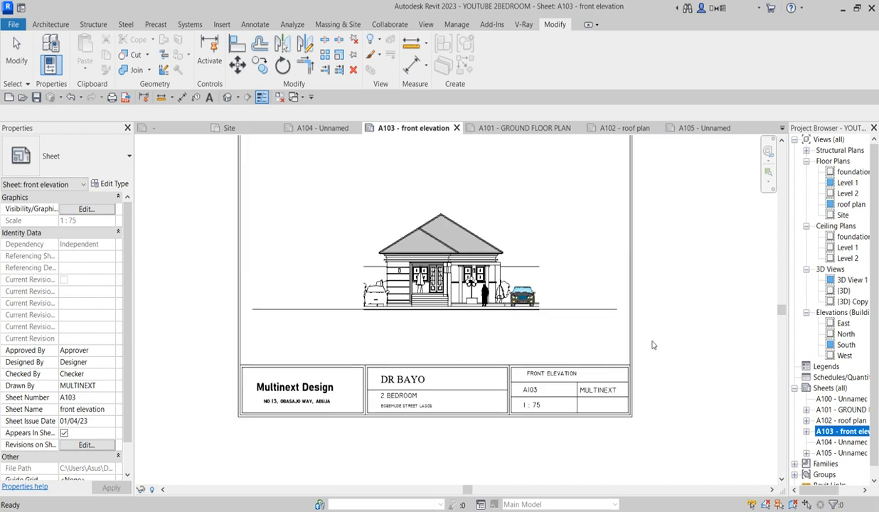
pyautogui.scroll(-1, 611, 305)
pyautogui.scroll(1, 574, 254)
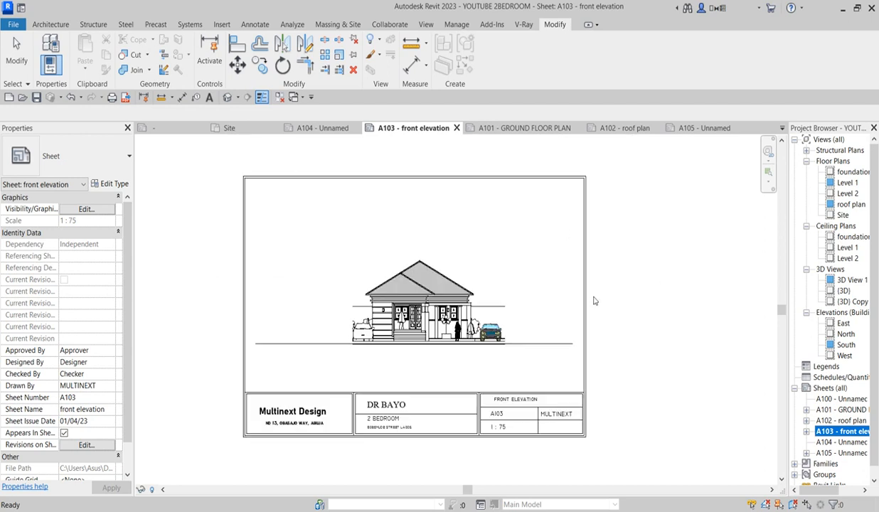
pyautogui.scroll(-1, 581, 302)
pyautogui.scroll(2, 462, 412)
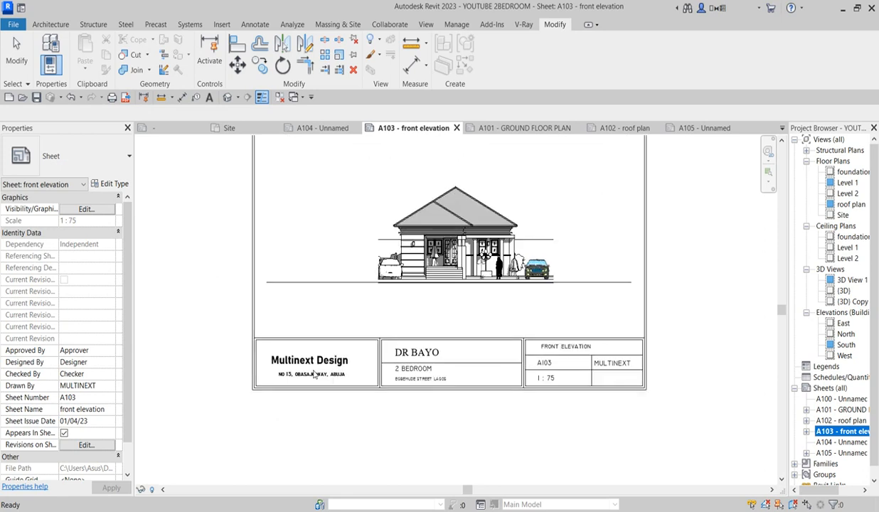
pyautogui.scroll(-1, 327, 407)
pyautogui.scroll(-1, 497, 383)
pyautogui.scroll(1, 587, 357)
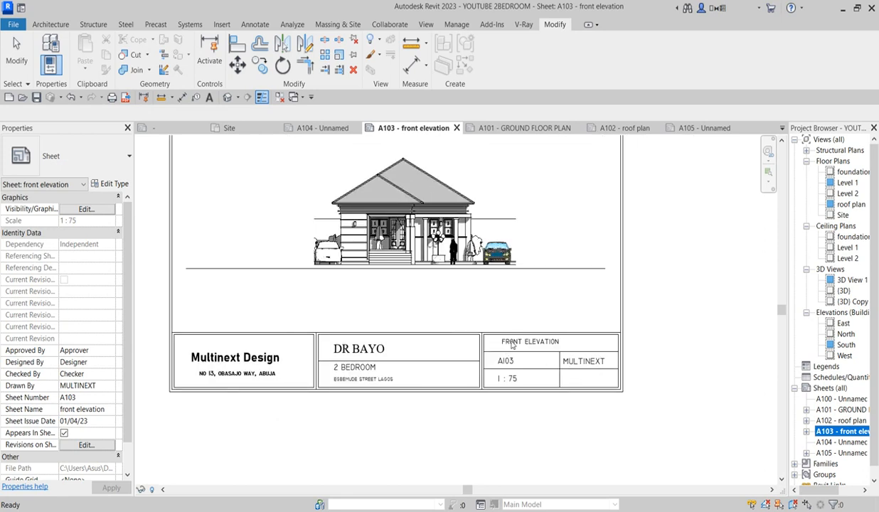
# Step: Open sheet A104 from the Project Browser
pyautogui.click(853, 443)
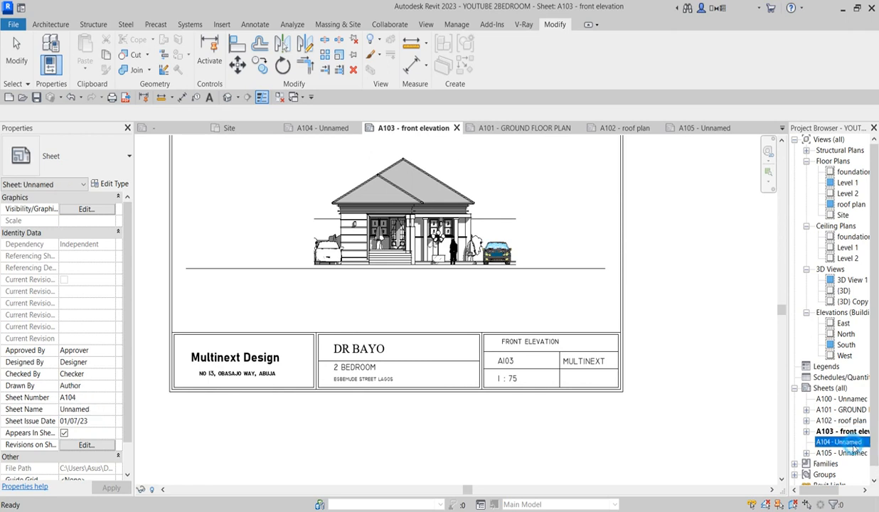
pyautogui.doubleClick(853, 442)
pyautogui.scroll(3, 473, 457)
pyautogui.scroll(2, 519, 409)
# Step: Rename sheet A104 to 'PERSPECTIVE' via its Project Browser Rename dialog
pyautogui.doubleClick(519, 401)
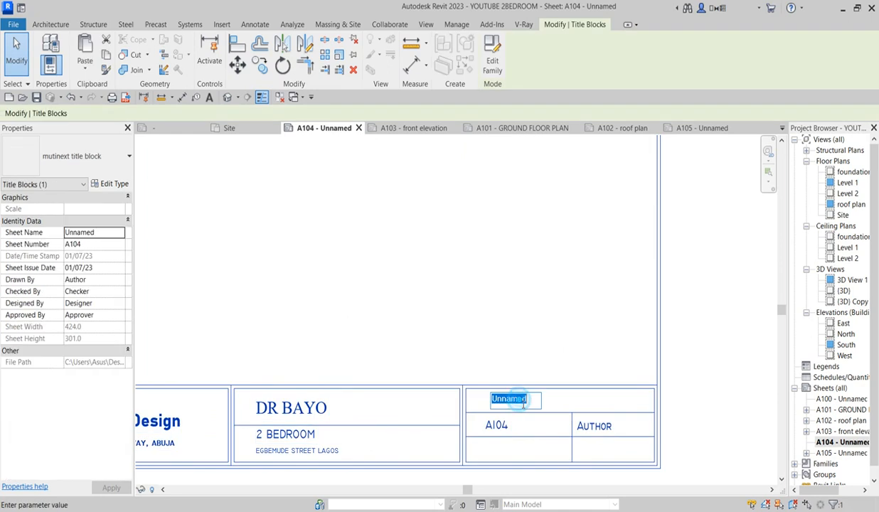
pyautogui.click(749, 440)
pyautogui.click(856, 443)
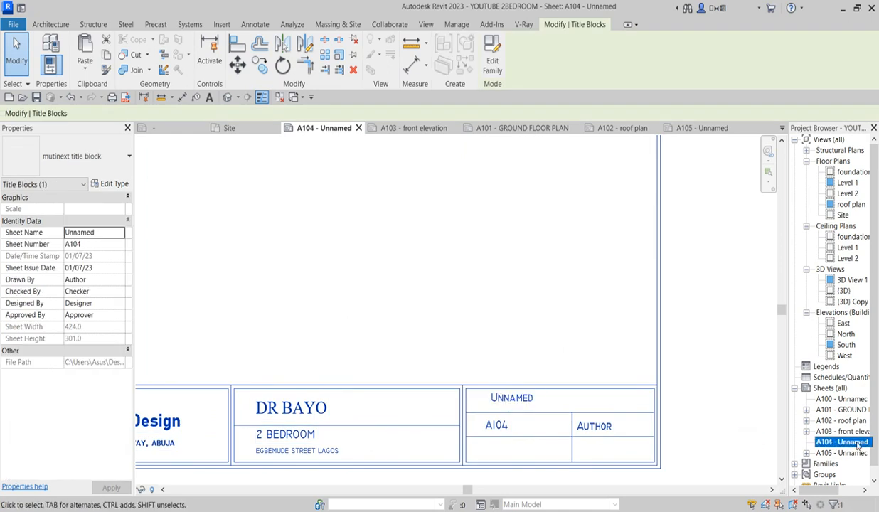
pyautogui.rightClick(857, 444)
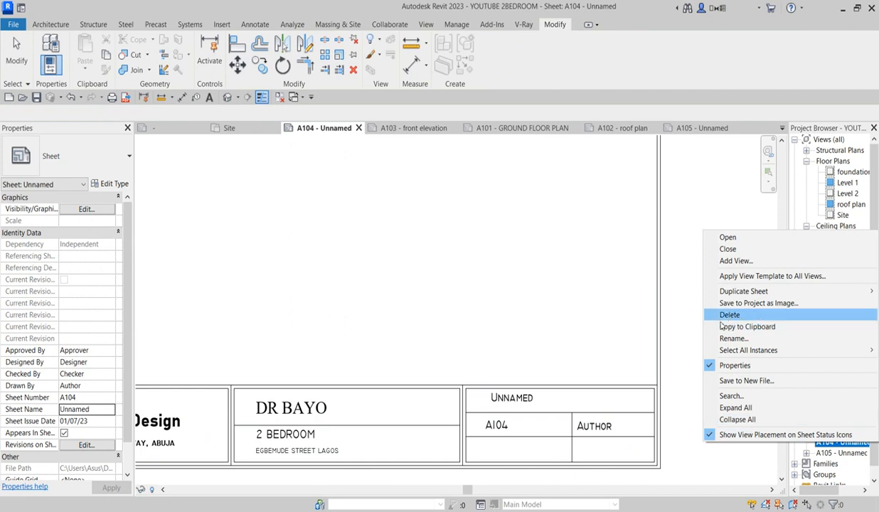
pyautogui.click(734, 339)
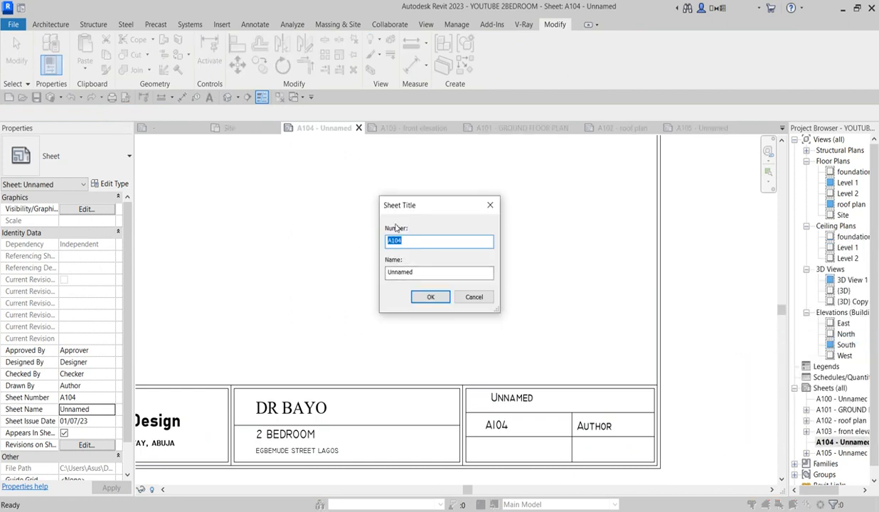
pyautogui.doubleClick(426, 277)
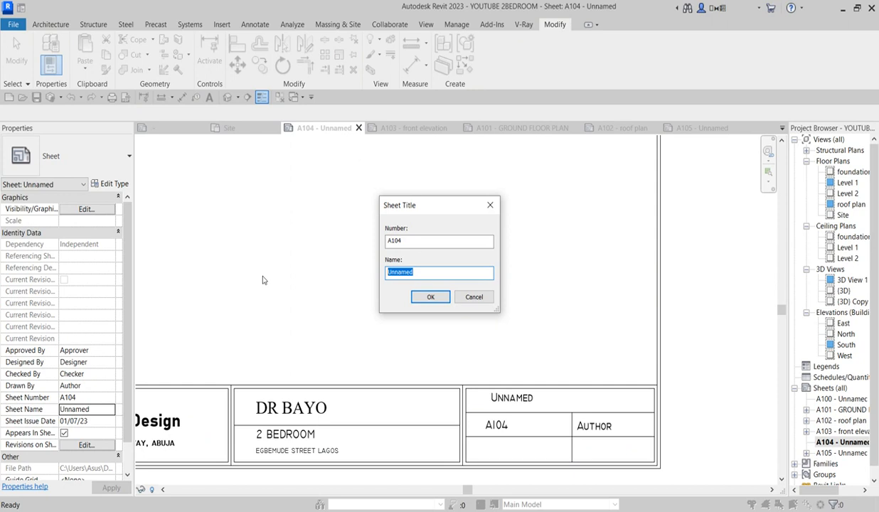
pyautogui.write('PERSPECTIVE')
pyautogui.click(430, 298)
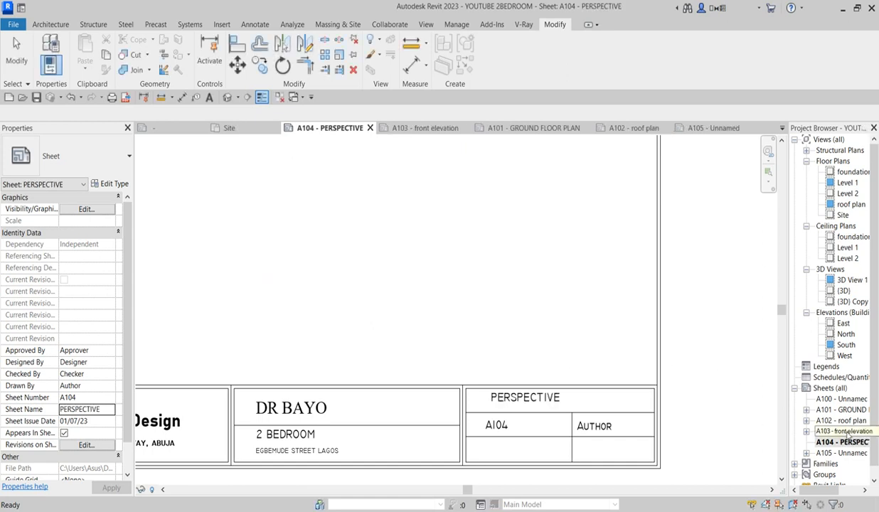
# Step: Change sheet A105's name from 'Unnamed' to 'PERSPECTIVE 2' in the Rename dialog
pyautogui.click(837, 453)
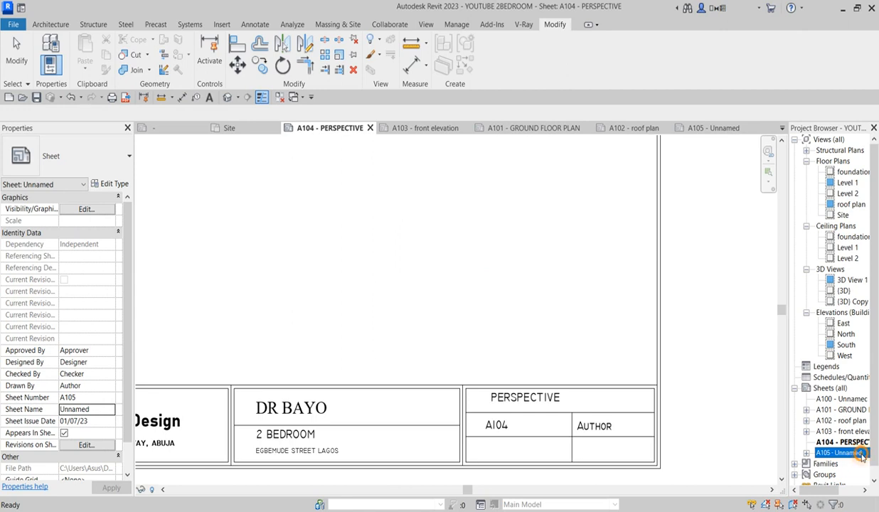
pyautogui.rightClick(837, 453)
pyautogui.click(760, 337)
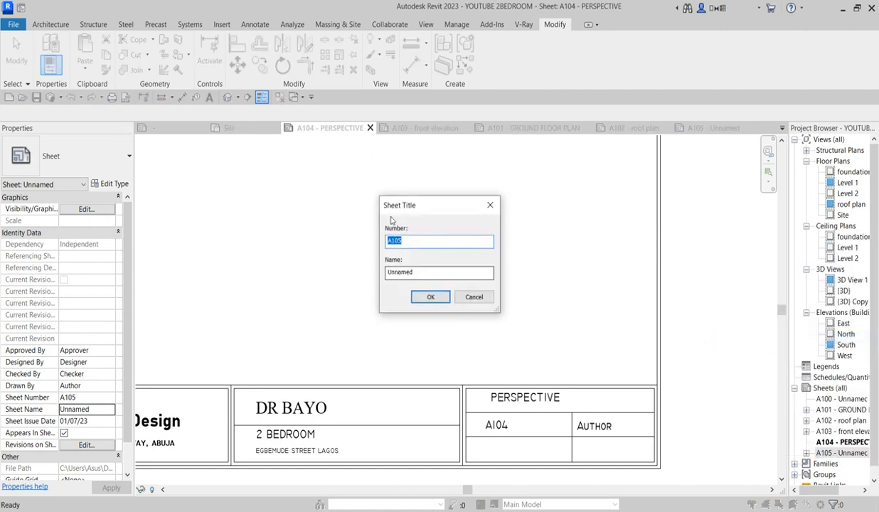
pyautogui.doubleClick(420, 273)
pyautogui.write('PERSPECTIVE 2')
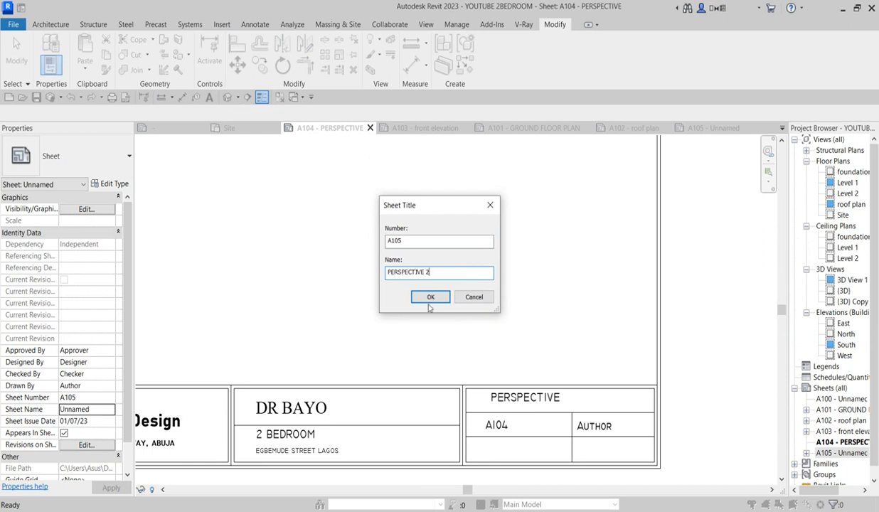
pyautogui.click(429, 297)
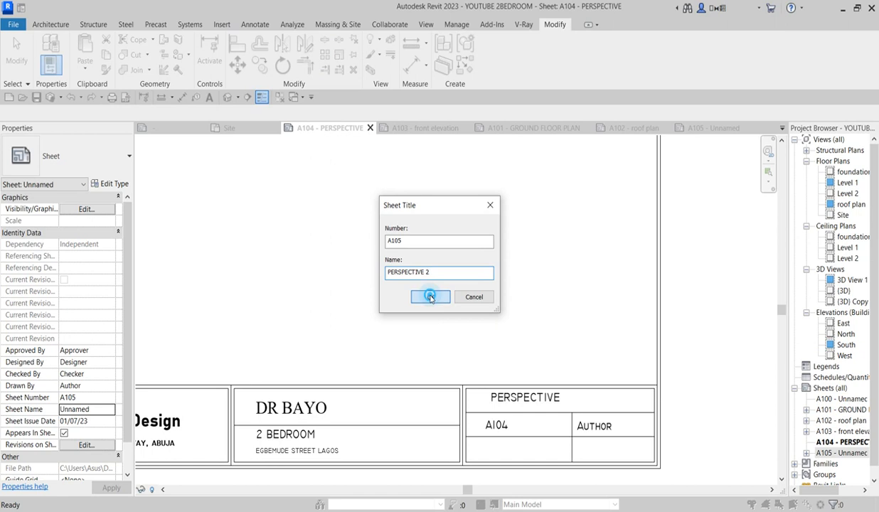
pyautogui.click(836, 453)
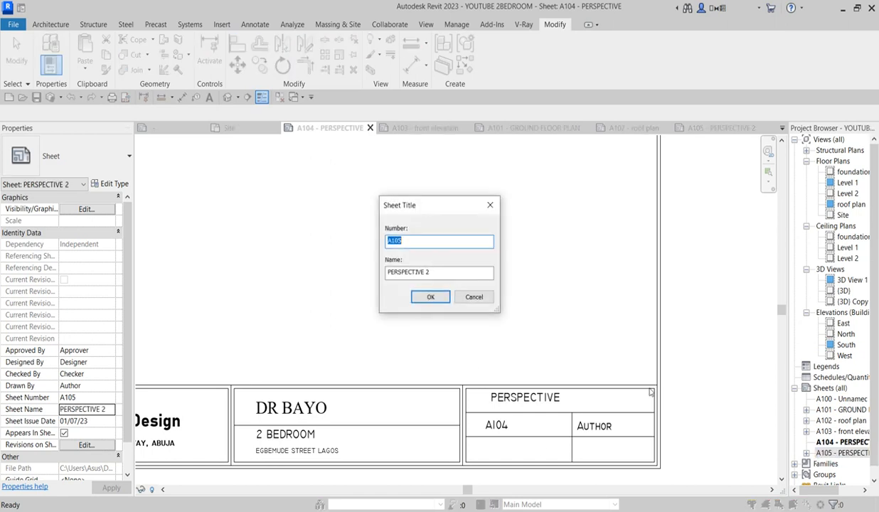
# Step: Open sheet A105 – PERSPECTIVE 2 and inspect its house perspective and title block
pyautogui.scroll(-3, 738, 384)
pyautogui.click(825, 453)
pyautogui.doubleClick(825, 452)
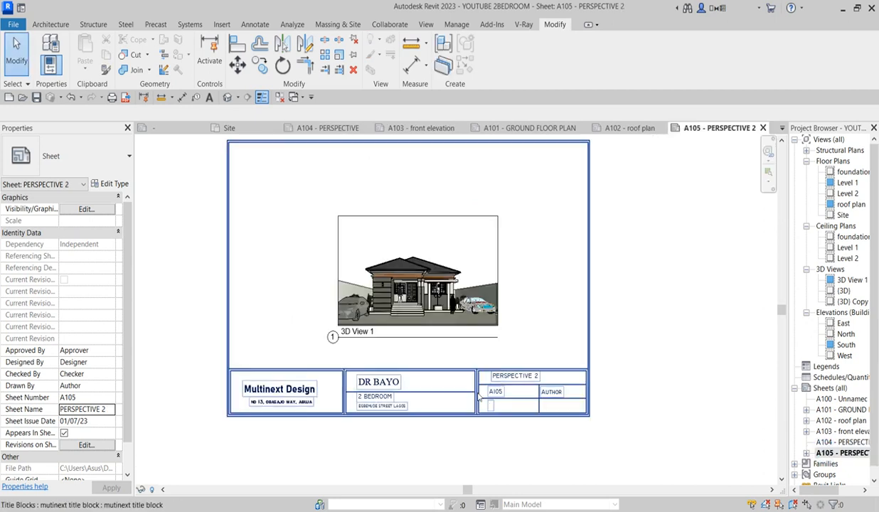
pyautogui.scroll(4, 575, 349)
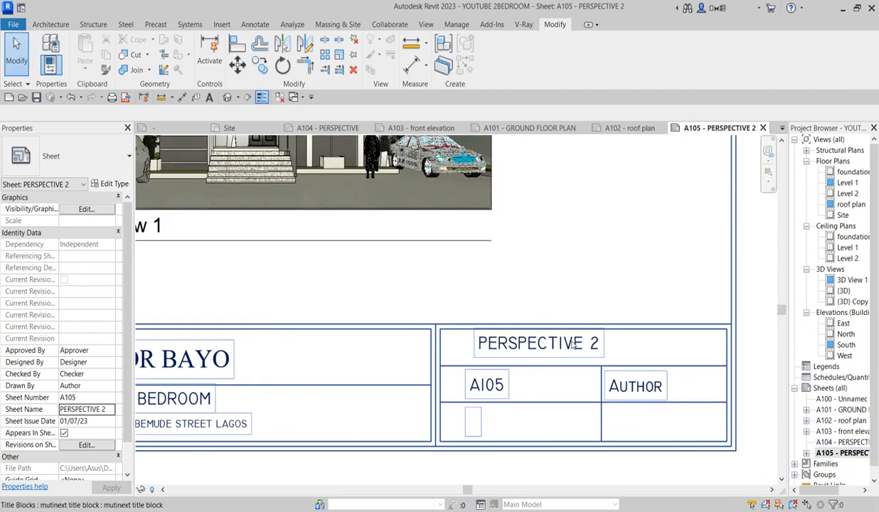
pyautogui.scroll(-3, 575, 348)
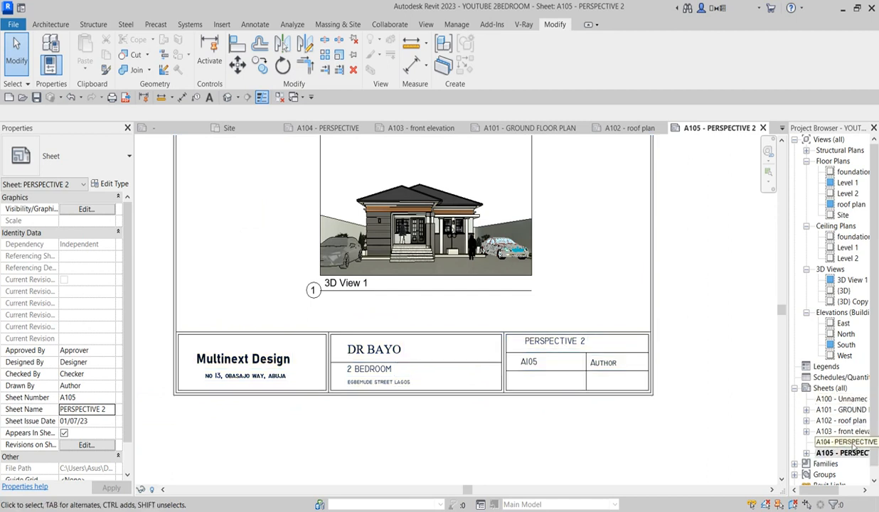
pyautogui.scroll(1, 555, 349)
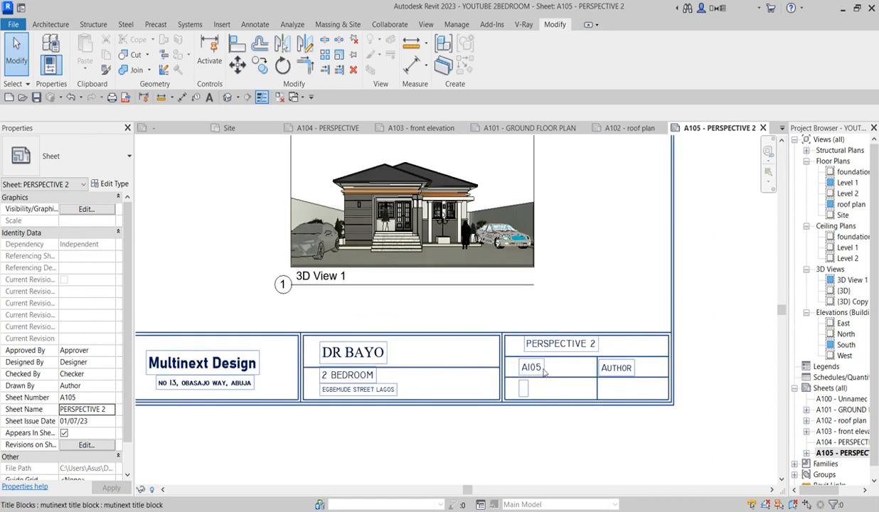
pyautogui.scroll(2, 535, 375)
pyautogui.scroll(-2, 532, 377)
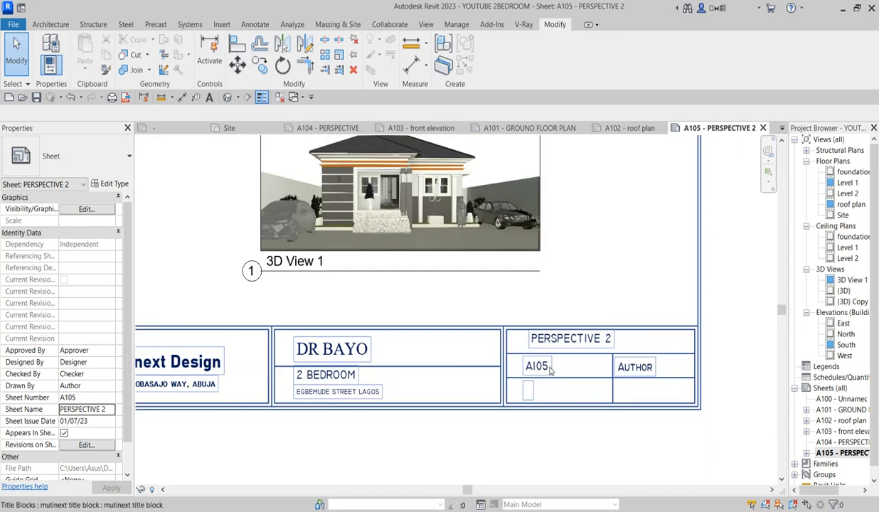
pyautogui.scroll(2, 534, 390)
pyautogui.scroll(-3, 580, 402)
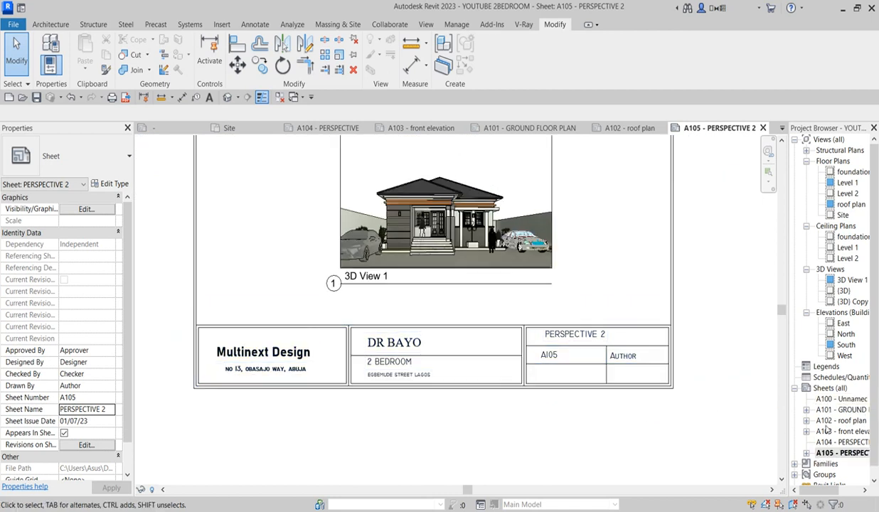
pyautogui.scroll(-2, 492, 359)
pyautogui.scroll(2, 542, 286)
# Step: Activate and then deactivate the 3D View 1 viewport on the sheet
pyautogui.doubleClick(542, 284)
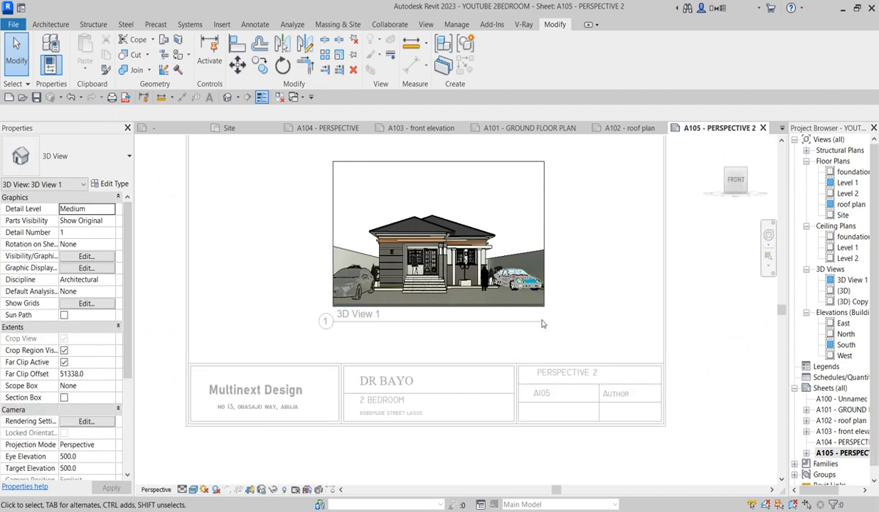
pyautogui.doubleClick(685, 295)
pyautogui.scroll(3, 685, 301)
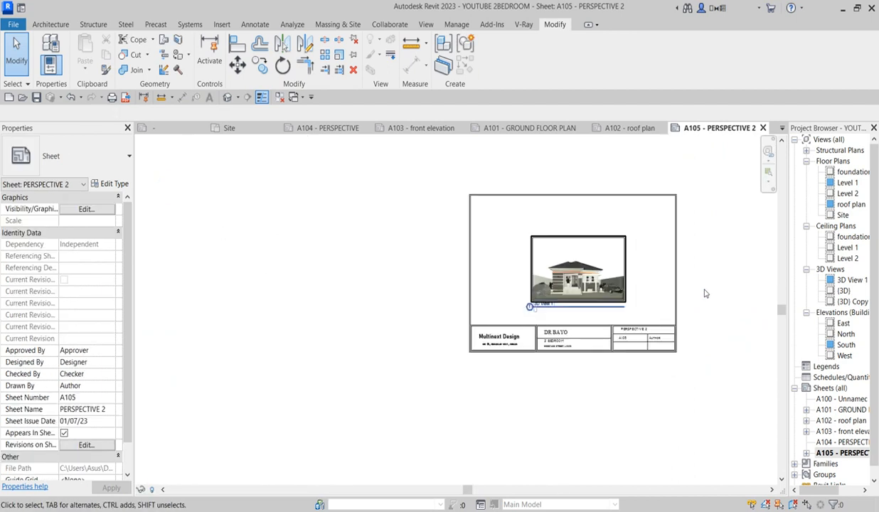
pyautogui.scroll(3, 173, 290)
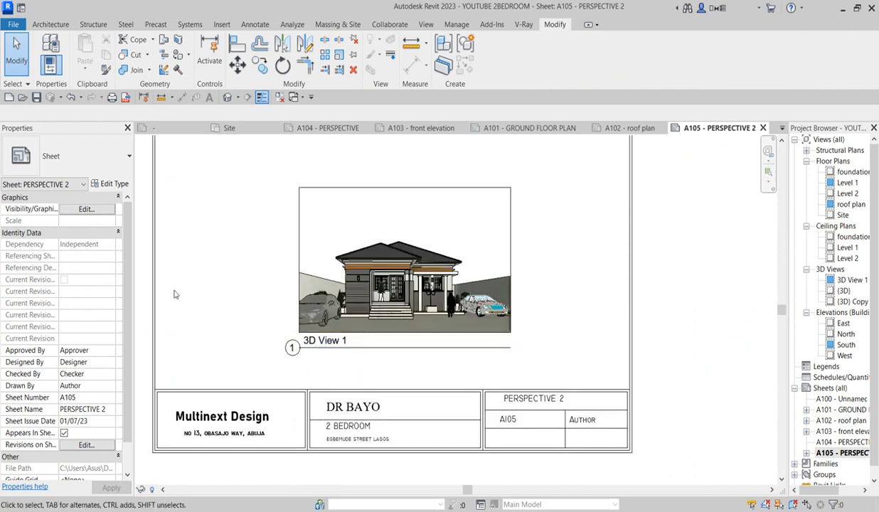
pyautogui.scroll(-2, 212, 297)
pyautogui.scroll(2, 501, 237)
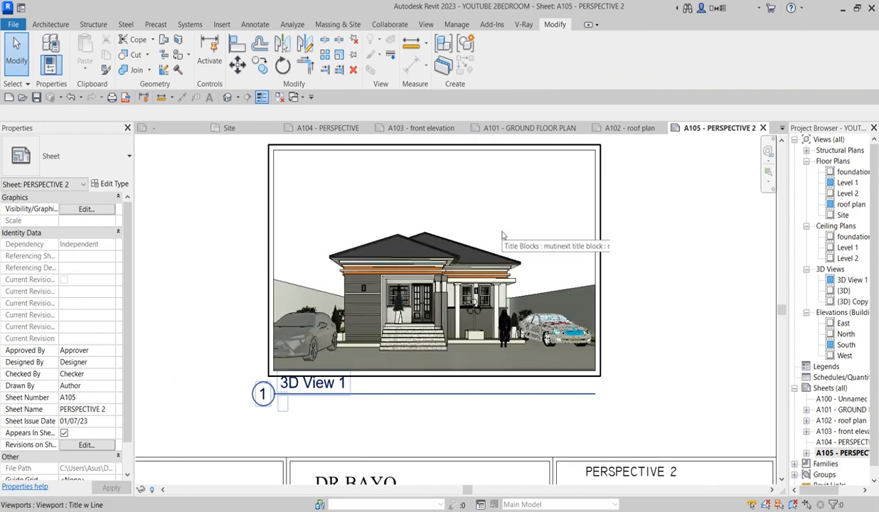
pyautogui.scroll(-4, 655, 267)
pyautogui.scroll(-2, 569, 322)
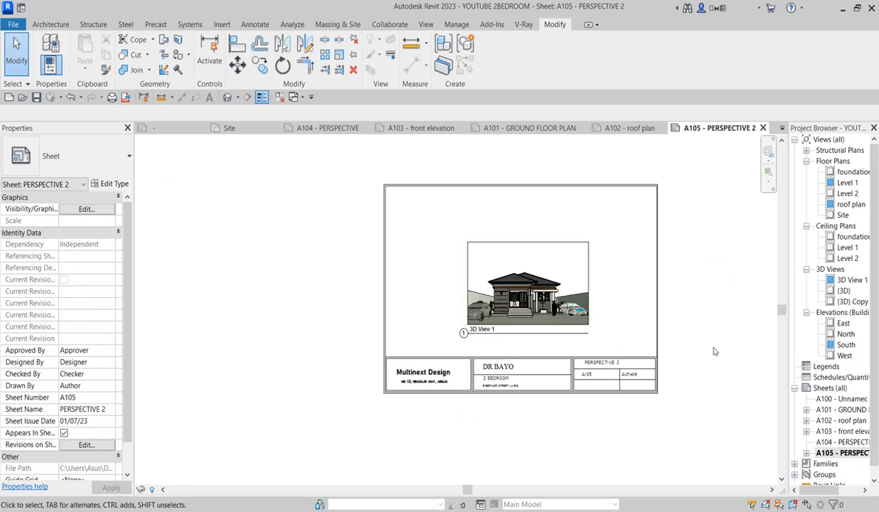
# Step: Open sheet A104 – PERSPECTIVE
pyautogui.doubleClick(842, 442)
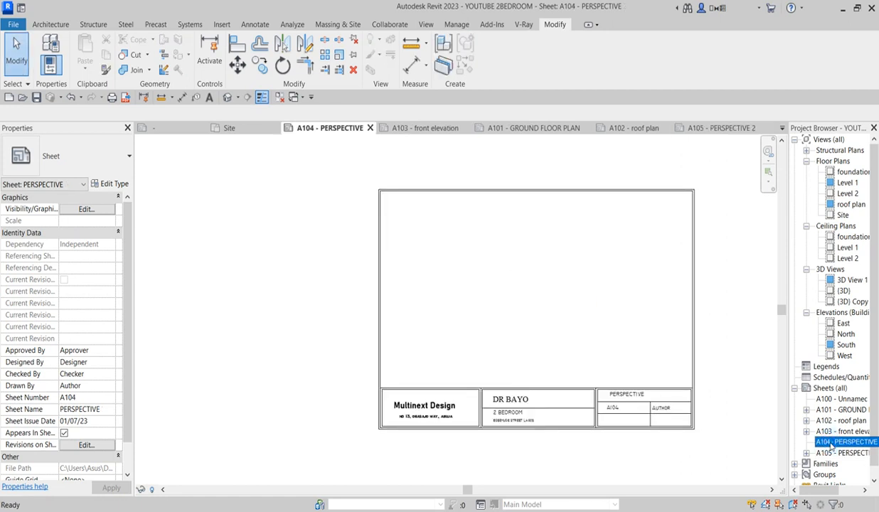
pyautogui.scroll(2, 638, 406)
pyautogui.scroll(-1, 639, 406)
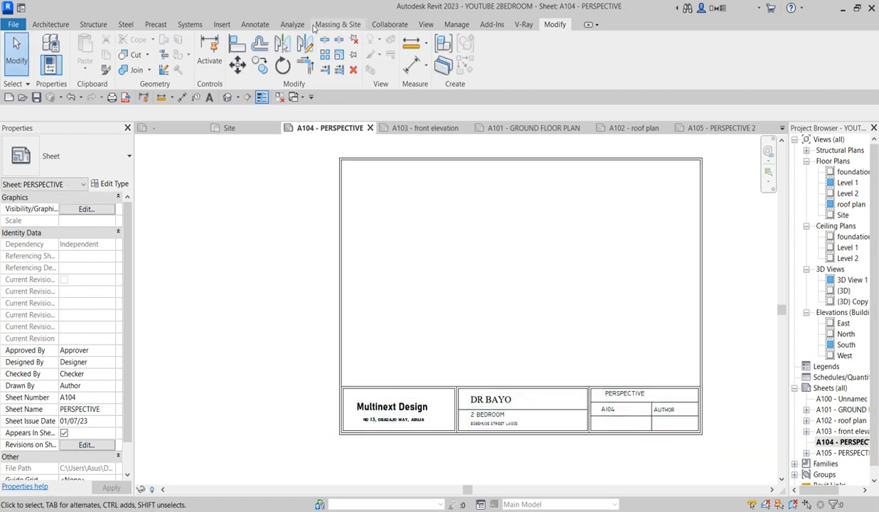
# Step: Choose VVVV.PNG from the Desktop with Insert > Import Image
pyautogui.click(222, 25)
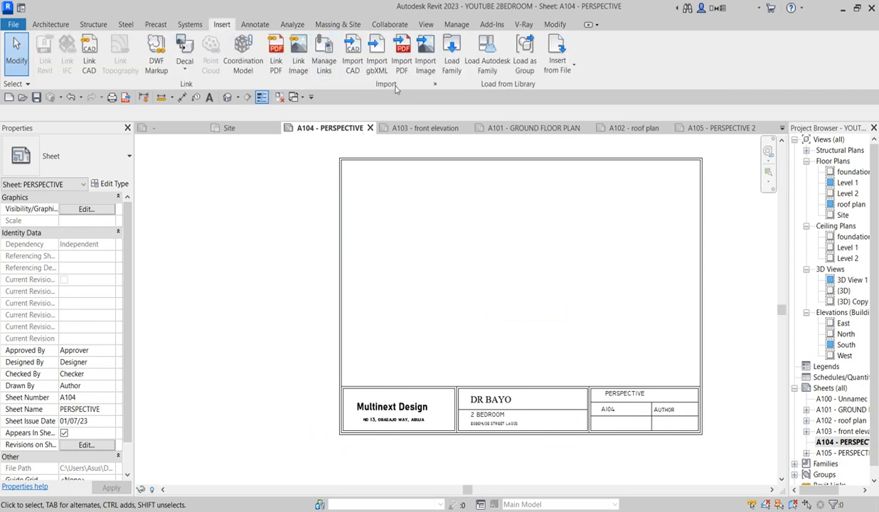
pyautogui.click(425, 59)
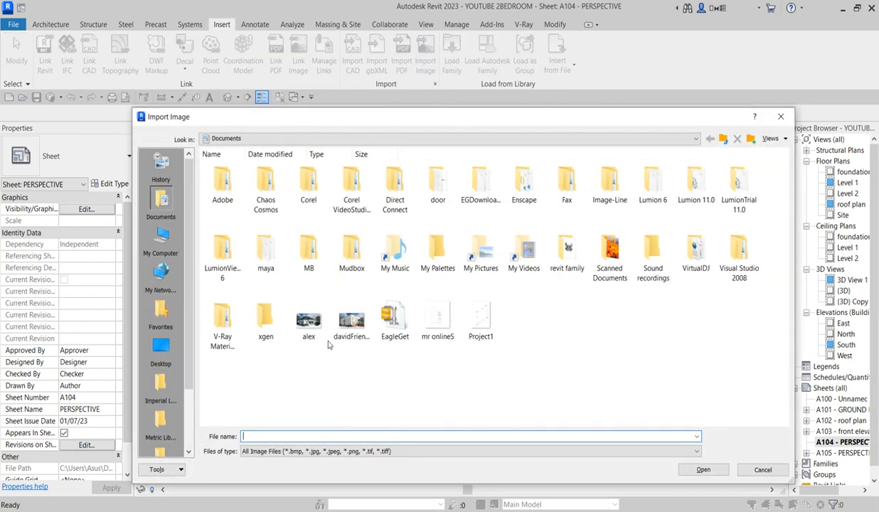
pyautogui.click(160, 350)
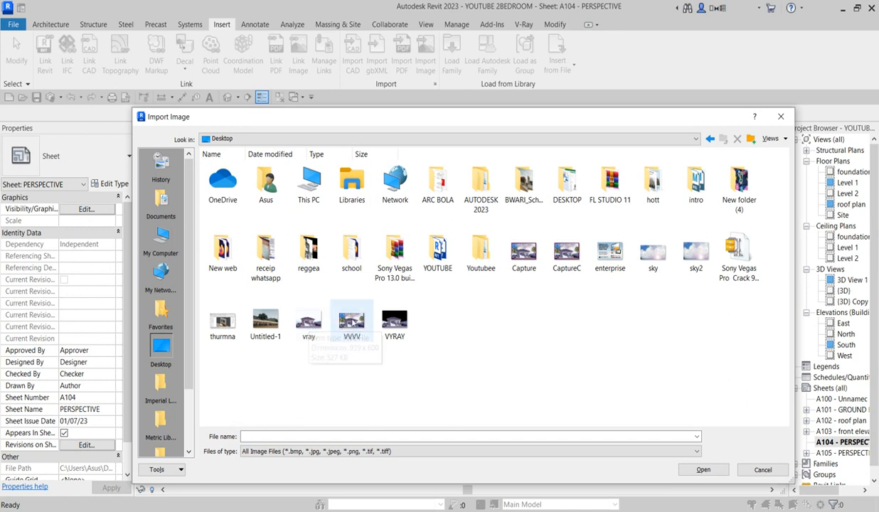
pyautogui.click(357, 325)
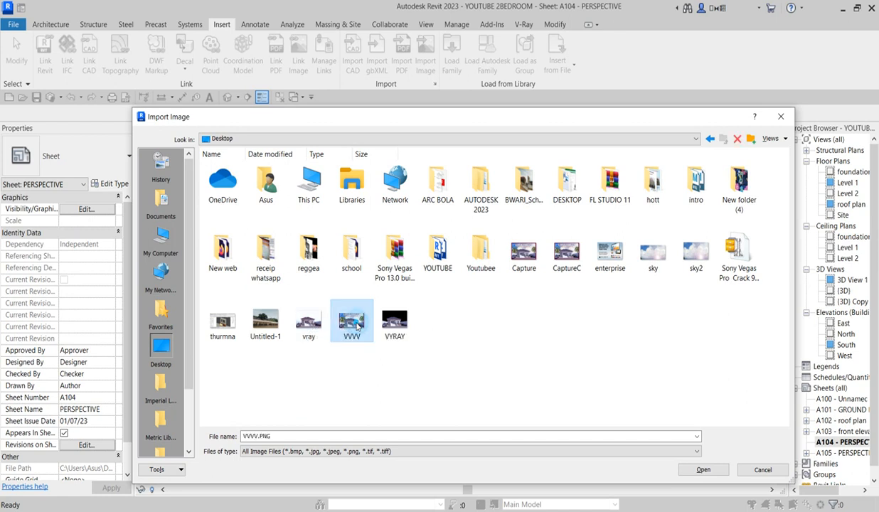
pyautogui.click(703, 470)
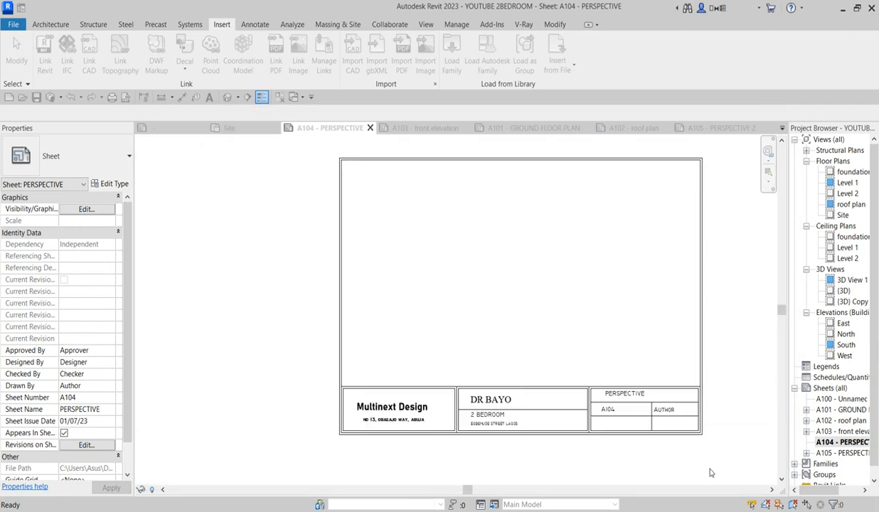
# Step: Place the VVVV.PNG image on the sheet and resize it to fit above the title block
pyautogui.click(514, 281)
pyautogui.scroll(-3, 514, 281)
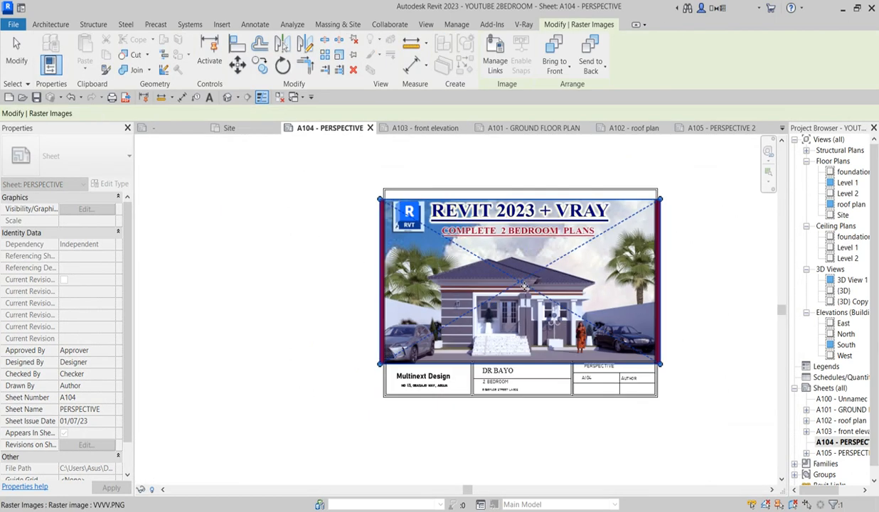
pyautogui.scroll(2, 619, 213)
pyautogui.moveTo(631, 217); pyautogui.dragTo(613, 234)
pyautogui.moveTo(307, 413); pyautogui.dragTo(328, 400)
pyautogui.scroll(1, 431, 348)
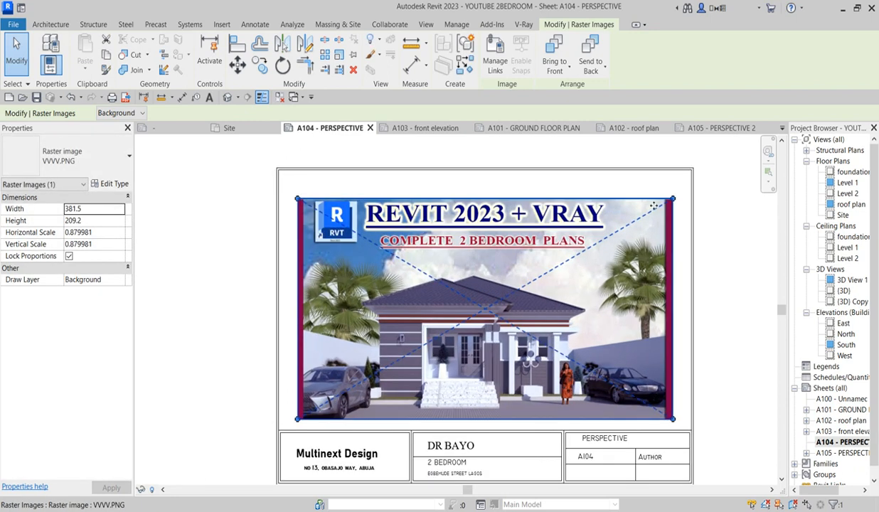
pyautogui.moveTo(652, 199); pyautogui.dragTo(686, 195)
pyautogui.moveTo(298, 193); pyautogui.dragTo(286, 187)
pyautogui.click(212, 246)
pyautogui.scroll(-2, 550, 354)
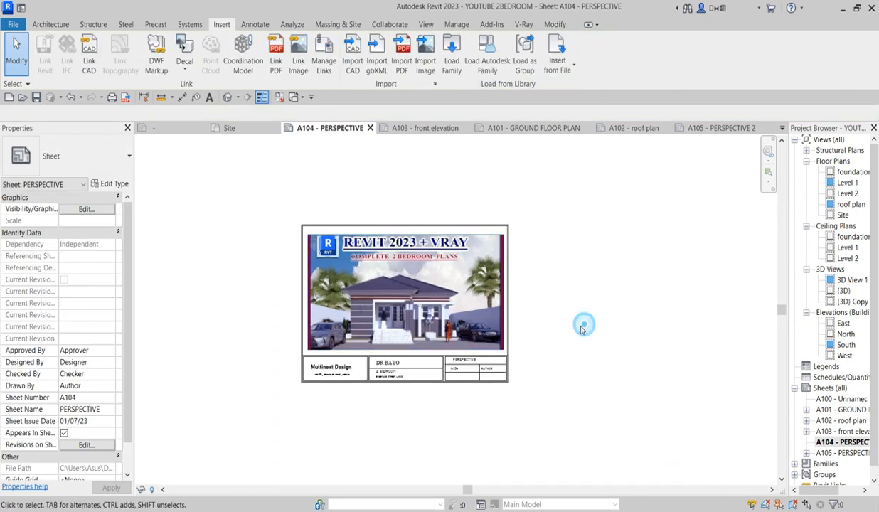
pyautogui.scroll(1, 554, 341)
pyautogui.scroll(-1, 502, 369)
# Step: Zoom In Region to frame the whole sheet
pyautogui.rightClick(516, 330)
pyautogui.click(567, 232)
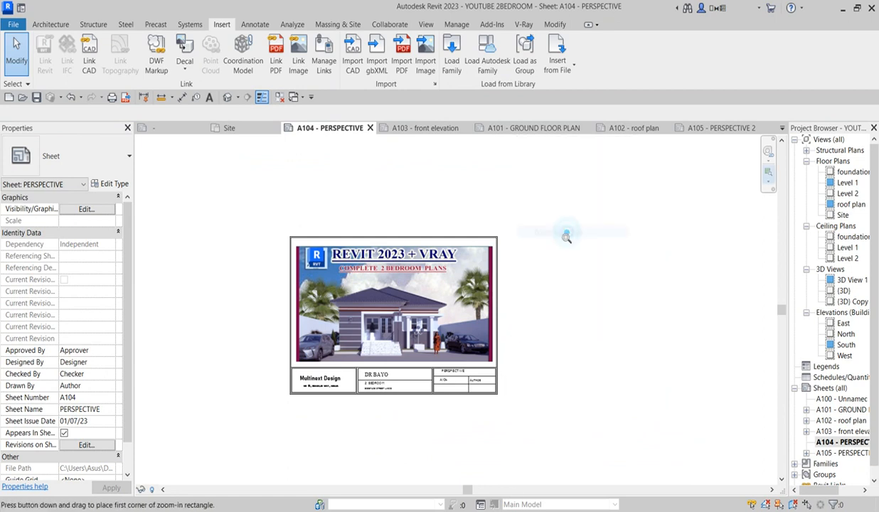
pyautogui.moveTo(281, 230); pyautogui.dragTo(505, 404)
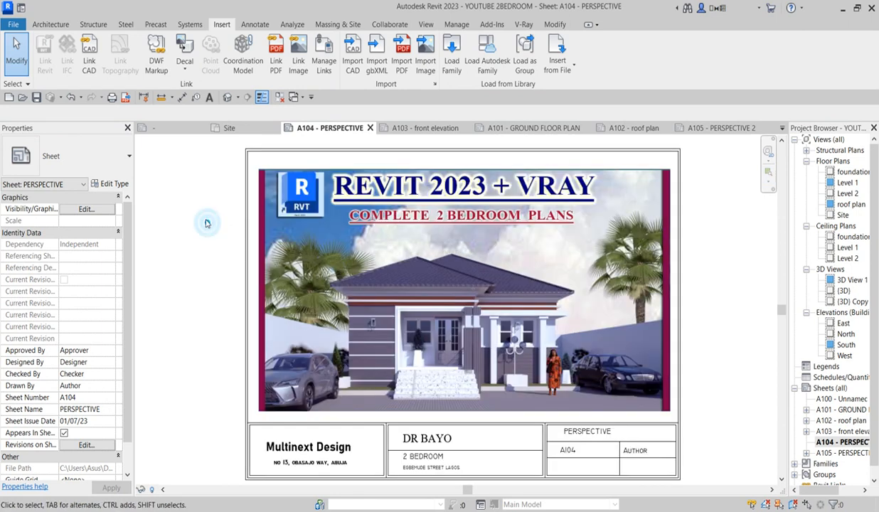
pyautogui.click(727, 353)
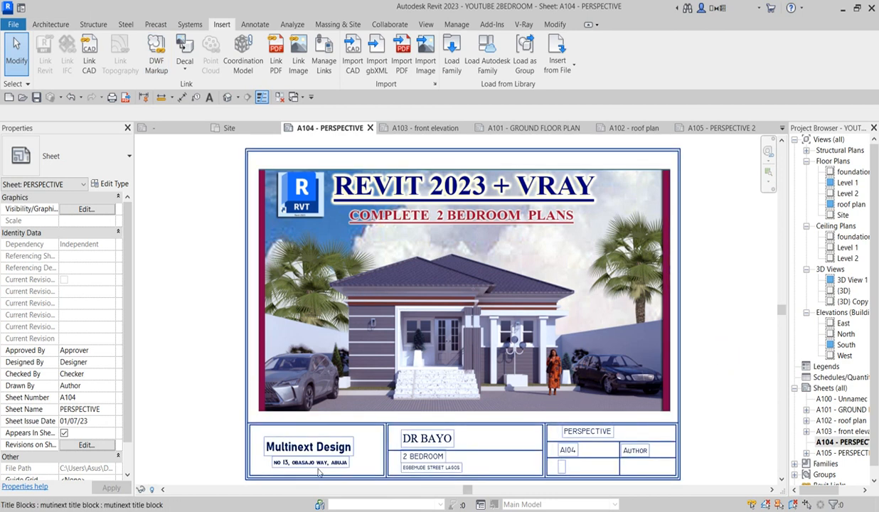